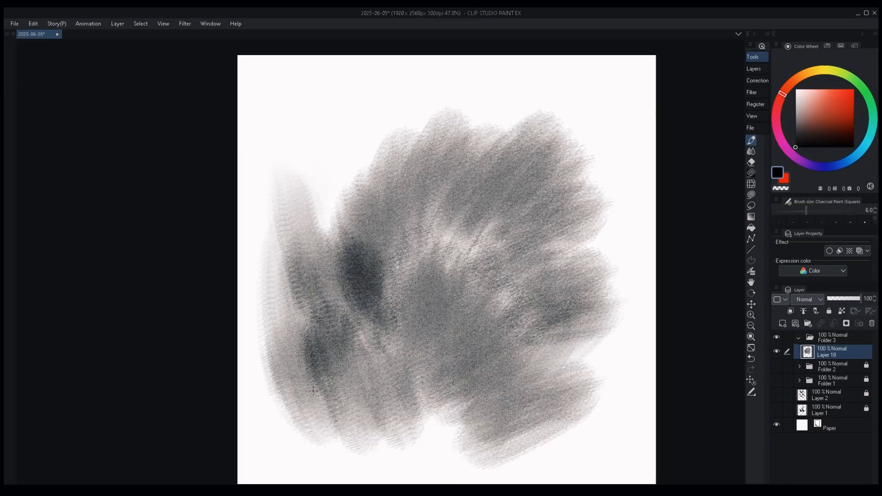
Add a new raster layer above the grey charcoal background and sketch black gesture lines for the figure's left-hand arm and side.
{"action": "key", "text": "ctrl+shift+n"}
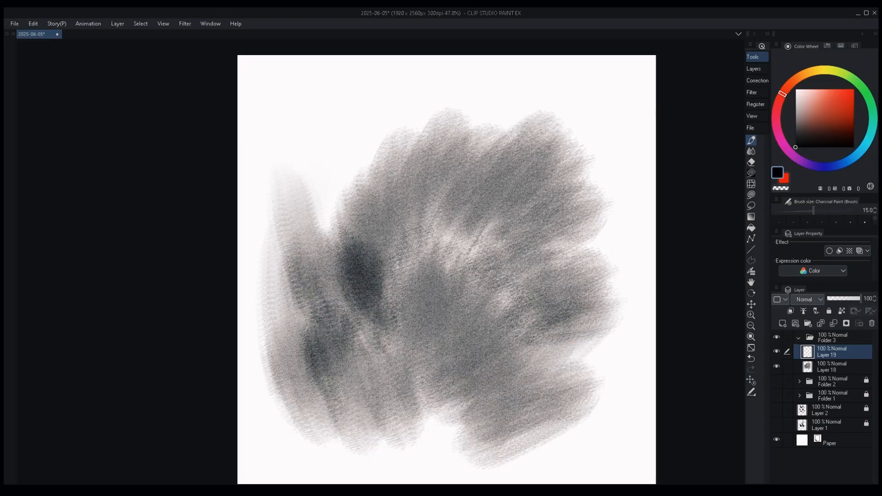
{"action": "left_click_drag", "start_coordinate": [381, 275], "coordinate": [354, 351]}
{"action": "key", "text": "bracketright"}
{"action": "key", "text": "bracketright"}
{"action": "key", "text": "bracketright"}
{"action": "left_click_drag", "start_coordinate": [367, 292], "coordinate": [348, 394]}
Sketch an oval head, a neck line, sloping shoulders and V-shaped torso lines meeting at the waist.
{"action": "left_click_drag", "start_coordinate": [440, 191], "coordinate": [460, 230]}
{"action": "left_click_drag", "start_coordinate": [449, 191], "coordinate": [455, 303]}
{"action": "mouse_move", "coordinate": [463, 257]}
{"action": "left_mouse_down"}
{"action": "mouse_move", "coordinate": [400, 262]}
{"action": "mouse_move", "coordinate": [398, 215]}
{"action": "left_mouse_up"}
{"action": "left_click_drag", "start_coordinate": [391, 255], "coordinate": [345, 292]}
{"action": "left_click_drag", "start_coordinate": [497, 278], "coordinate": [518, 287]}
{"action": "left_click_drag", "start_coordinate": [502, 289], "coordinate": [431, 354]}
{"action": "left_click_drag", "start_coordinate": [366, 290], "coordinate": [435, 365]}
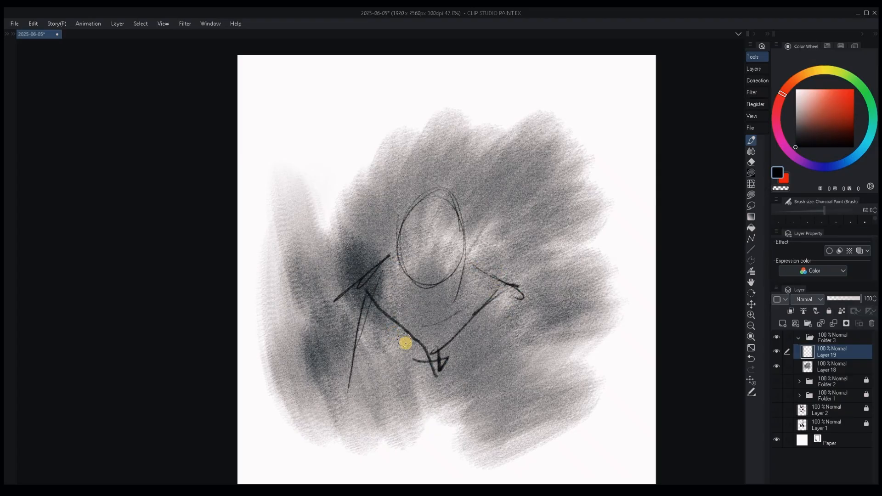
Block in a broad black diagonal band across the torso from the left-hand shoulder to the waist.
{"action": "key", "text": "bracketright"}
{"action": "key", "text": "bracketright"}
{"action": "key", "text": "bracketright"}
{"action": "key", "text": "bracketright"}
{"action": "key", "text": "bracketright"}
{"action": "key", "text": "bracketright"}
{"action": "key", "text": "bracketright"}
{"action": "key", "text": "bracketright"}
{"action": "key", "text": "bracketright"}
{"action": "key", "text": "bracketright"}
{"action": "key", "text": "bracketright"}
{"action": "key", "text": "bracketright"}
{"action": "key", "text": "bracketright"}
{"action": "mouse_move", "coordinate": [359, 307]}
{"action": "left_mouse_down"}
{"action": "mouse_move", "coordinate": [498, 427]}
{"action": "mouse_move", "coordinate": [472, 359]}
{"action": "mouse_move", "coordinate": [508, 319]}
{"action": "left_mouse_up"}
Paint near-white light areas on the right side of the chest, the right-hand shoulder and arm, and the forehead.
{"action": "left_click", "coordinate": [795, 95]}
{"action": "left_click_drag", "start_coordinate": [465, 297], "coordinate": [441, 332]}
{"action": "key", "text": "bracketright"}
{"action": "key", "text": "bracketright"}
{"action": "key", "text": "bracketright"}
{"action": "left_click_drag", "start_coordinate": [505, 299], "coordinate": [475, 366]}
{"action": "key", "text": "bracketleft"}
{"action": "key", "text": "bracketleft"}
{"action": "key", "text": "bracketleft"}
{"action": "key", "text": "bracketleft"}
{"action": "key", "text": "bracketleft"}
{"action": "mouse_move", "coordinate": [436, 228]}
{"action": "left_mouse_down"}
{"action": "mouse_move", "coordinate": [446, 203]}
{"action": "mouse_move", "coordinate": [412, 233]}
{"action": "left_mouse_up"}
Sample a dark tone from the figure and paint a black neck shadow under the chin.
{"action": "left_click", "coordinate": [444, 375], "text": "alt"}
{"action": "key", "text": "bracketleft"}
{"action": "key", "text": "bracketleft"}
{"action": "key", "text": "bracketleft"}
{"action": "key", "text": "bracketleft"}
{"action": "key", "text": "bracketleft"}
{"action": "key", "text": "bracketleft"}
{"action": "key", "text": "bracketleft"}
{"action": "key", "text": "bracketleft"}
{"action": "key", "text": "bracketleft"}
{"action": "key", "text": "bracketleft"}
{"action": "key", "text": "bracketleft"}
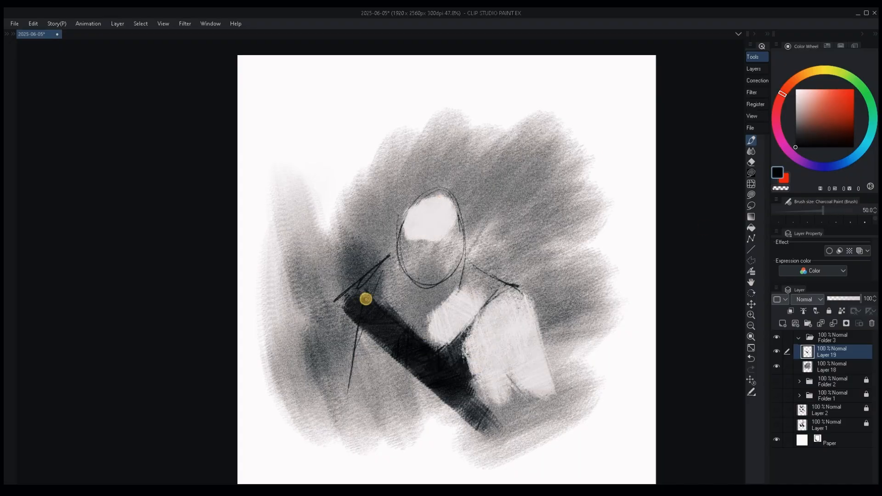
{"action": "key", "text": "bracketleft"}
{"action": "key", "text": "bracketleft"}
{"action": "key", "text": "bracketleft"}
{"action": "key", "text": "bracketleft"}
{"action": "key", "text": "bracketleft"}
{"action": "key", "text": "bracketleft"}
{"action": "key", "text": "bracketleft"}
{"action": "mouse_move", "coordinate": [375, 293]}
{"action": "left_mouse_down"}
{"action": "mouse_move", "coordinate": [384, 276]}
{"action": "mouse_move", "coordinate": [432, 291]}
{"action": "mouse_move", "coordinate": [457, 278]}
{"action": "left_mouse_up"}
Paint black eye-socket shadows and a dark shadow down the left side of the face.
{"action": "key", "text": "bracketright"}
{"action": "key", "text": "bracketright"}
{"action": "key", "text": "bracketright"}
{"action": "key", "text": "bracketright"}
{"action": "key", "text": "bracketright"}
{"action": "key", "text": "bracketright"}
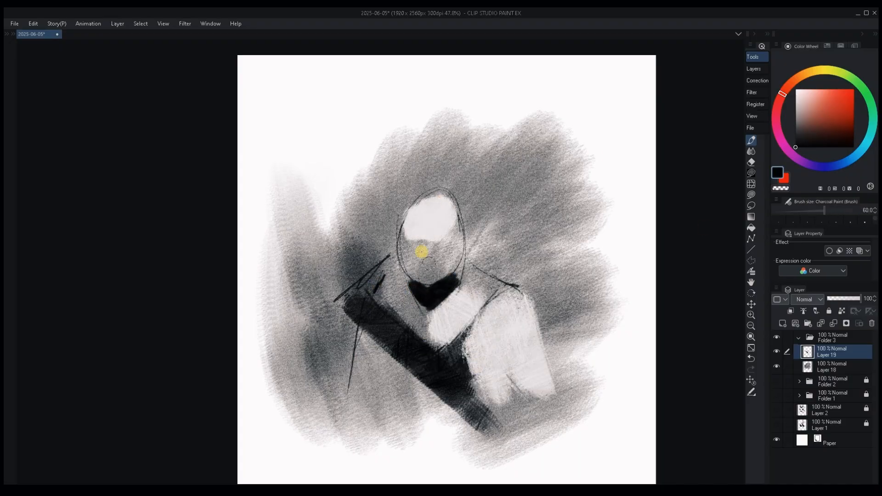
{"action": "key", "text": "bracketleft"}
{"action": "left_click_drag", "start_coordinate": [410, 250], "coordinate": [427, 272]}
{"action": "key", "text": "bracketright"}
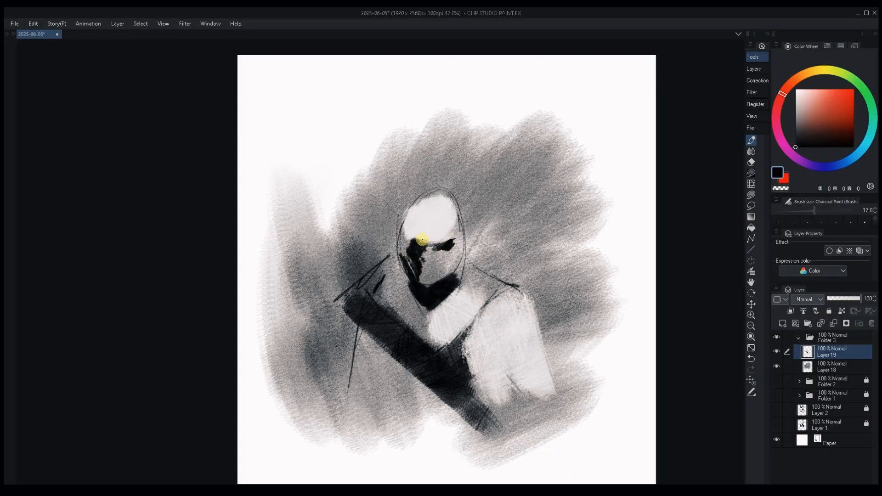
Draw pointed ears on both sides of the head and refine the dark and light shapes around the eyes.
{"action": "key", "text": "bracketright"}
{"action": "key", "text": "bracketright"}
{"action": "key", "text": "bracketright"}
{"action": "key", "text": "bracketright"}
{"action": "mouse_move", "coordinate": [395, 238]}
{"action": "left_mouse_down"}
{"action": "mouse_move", "coordinate": [479, 226]}
{"action": "mouse_move", "coordinate": [393, 230]}
{"action": "mouse_move", "coordinate": [427, 264]}
{"action": "mouse_move", "coordinate": [441, 228]}
{"action": "mouse_move", "coordinate": [443, 252]}
{"action": "left_mouse_up"}
{"action": "key", "text": "bracketright"}
{"action": "left_click", "coordinate": [440, 230], "text": "alt"}
{"action": "left_click", "coordinate": [450, 246], "text": "alt"}
Sketch loose dark looping lines for the left-hand arm and a short line beside the ribs.
{"action": "key", "text": "bracketright"}
{"action": "key", "text": "bracketright"}
{"action": "key", "text": "bracketright"}
{"action": "key", "text": "bracketright"}
{"action": "key", "text": "bracketright"}
{"action": "key", "text": "bracketright"}
{"action": "left_click_drag", "start_coordinate": [406, 349], "coordinate": [393, 382]}
{"action": "key", "text": "bracketleft"}
{"action": "left_click_drag", "start_coordinate": [360, 353], "coordinate": [353, 334]}
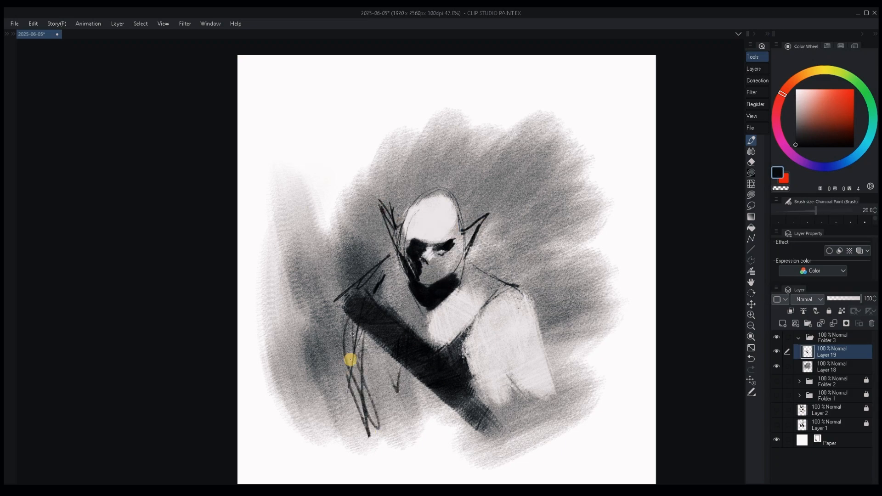
Outline the angular left-hand shoulder and the rounded right-hand shoulder with thin dark lines.
{"action": "key", "text": "bracketright"}
{"action": "left_click_drag", "start_coordinate": [342, 303], "coordinate": [342, 356]}
{"action": "left_click_drag", "start_coordinate": [518, 291], "coordinate": [531, 363]}
{"action": "left_click_drag", "start_coordinate": [490, 365], "coordinate": [538, 368]}
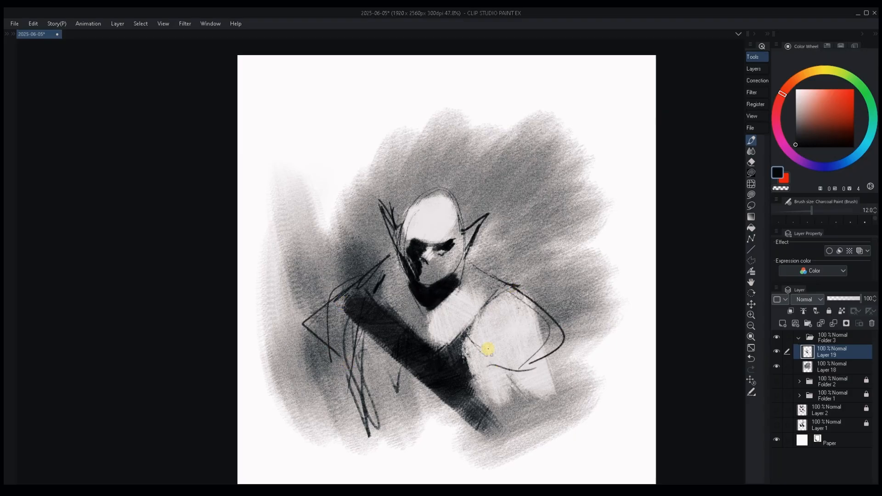
Paint a dark collarbone accent and blend light sampled tones over the upper chest and right-hand shoulder.
{"action": "key", "text": "bracketright"}
{"action": "key", "text": "bracketright"}
{"action": "key", "text": "bracketright"}
{"action": "key", "text": "bracketright"}
{"action": "key", "text": "bracketright"}
{"action": "key", "text": "bracketright"}
{"action": "mouse_move", "coordinate": [489, 296]}
{"action": "left_mouse_down"}
{"action": "mouse_move", "coordinate": [503, 281]}
{"action": "mouse_move", "coordinate": [463, 302]}
{"action": "mouse_move", "coordinate": [533, 315]}
{"action": "mouse_move", "coordinate": [519, 353]}
{"action": "mouse_move", "coordinate": [526, 324]}
{"action": "left_mouse_up"}
{"action": "left_click", "coordinate": [456, 306], "text": "alt"}
{"action": "key", "text": "bracketright"}
{"action": "key", "text": "bracketright"}
{"action": "key", "text": "bracketright"}
{"action": "key", "text": "bracketright"}
{"action": "key", "text": "bracketright"}
{"action": "key", "text": "bracketright"}
{"action": "left_click", "coordinate": [504, 297], "text": "alt"}
{"action": "key", "text": "bracketright"}
Sketch dark contour lines down the right-hand arm and sweeping lines across the left-hand shoulder and chest.
{"action": "left_click", "coordinate": [446, 384], "text": "alt"}
{"action": "key", "text": "bracketleft"}
{"action": "key", "text": "bracketleft"}
{"action": "key", "text": "bracketleft"}
{"action": "key", "text": "bracketleft"}
{"action": "key", "text": "bracketleft"}
{"action": "key", "text": "bracketleft"}
{"action": "key", "text": "bracketleft"}
{"action": "key", "text": "bracketleft"}
{"action": "key", "text": "bracketleft"}
{"action": "key", "text": "bracketleft"}
{"action": "mouse_move", "coordinate": [561, 348]}
{"action": "left_mouse_down"}
{"action": "mouse_move", "coordinate": [574, 391]}
{"action": "mouse_move", "coordinate": [562, 412]}
{"action": "left_mouse_up"}
{"action": "left_click_drag", "start_coordinate": [307, 318], "coordinate": [343, 374]}
{"action": "left_click_drag", "start_coordinate": [331, 305], "coordinate": [392, 351]}
{"action": "mouse_move", "coordinate": [311, 367]}
{"action": "left_mouse_down"}
{"action": "mouse_move", "coordinate": [403, 363]}
{"action": "mouse_move", "coordinate": [431, 388]}
{"action": "left_mouse_up"}
{"action": "left_click_drag", "start_coordinate": [338, 368], "coordinate": [425, 384]}
Sample a light tone and draw a bright slanting edge along the top of the left-hand shoulder to the neck.
{"action": "left_click", "coordinate": [525, 313], "text": "alt"}
{"action": "key", "text": "bracketright"}
{"action": "key", "text": "bracketright"}
{"action": "left_click_drag", "start_coordinate": [262, 356], "coordinate": [387, 255]}
Fill the left-hand shoulder with sampled light and mid grey tones inside its pointed outline.
{"action": "key", "text": "bracketright"}
{"action": "key", "text": "bracketright"}
{"action": "key", "text": "bracketright"}
{"action": "key", "text": "bracketright"}
{"action": "key", "text": "bracketright"}
{"action": "key", "text": "bracketright"}
{"action": "left_click", "coordinate": [375, 283], "text": "alt"}
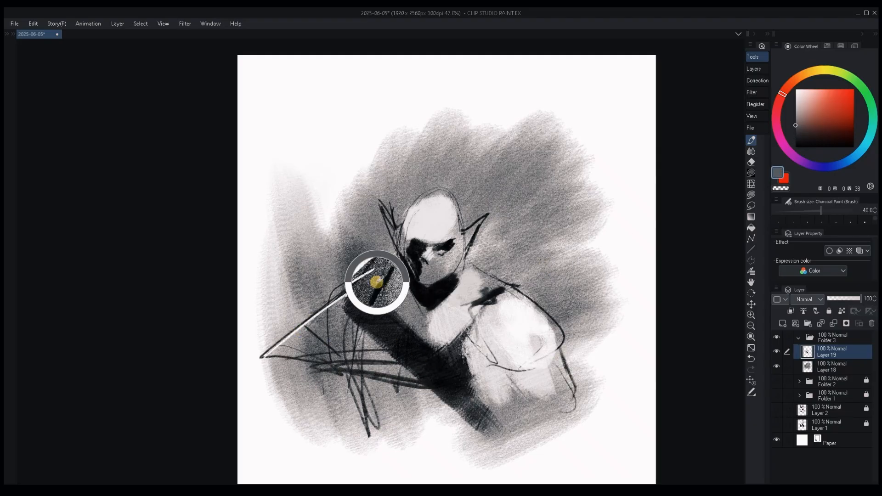
{"action": "left_click", "coordinate": [334, 307], "text": "alt"}
{"action": "left_click", "coordinate": [388, 294], "text": "alt"}
{"action": "mouse_move", "coordinate": [305, 330]}
{"action": "left_mouse_down"}
{"action": "mouse_move", "coordinate": [351, 316]}
{"action": "mouse_move", "coordinate": [287, 346]}
{"action": "left_mouse_up"}
{"action": "left_click_drag", "start_coordinate": [335, 342], "coordinate": [337, 359]}
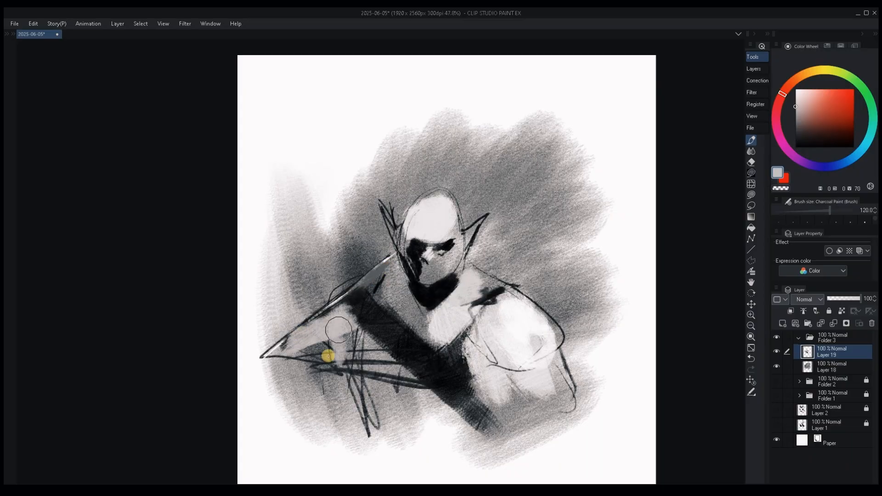
{"action": "left_click", "coordinate": [356, 330], "text": "alt"}
{"action": "key", "text": "bracketright"}
{"action": "mouse_move", "coordinate": [352, 320]}
{"action": "left_mouse_down"}
{"action": "mouse_move", "coordinate": [323, 339]}
{"action": "mouse_move", "coordinate": [321, 330]}
{"action": "mouse_move", "coordinate": [353, 356]}
{"action": "left_mouse_up"}
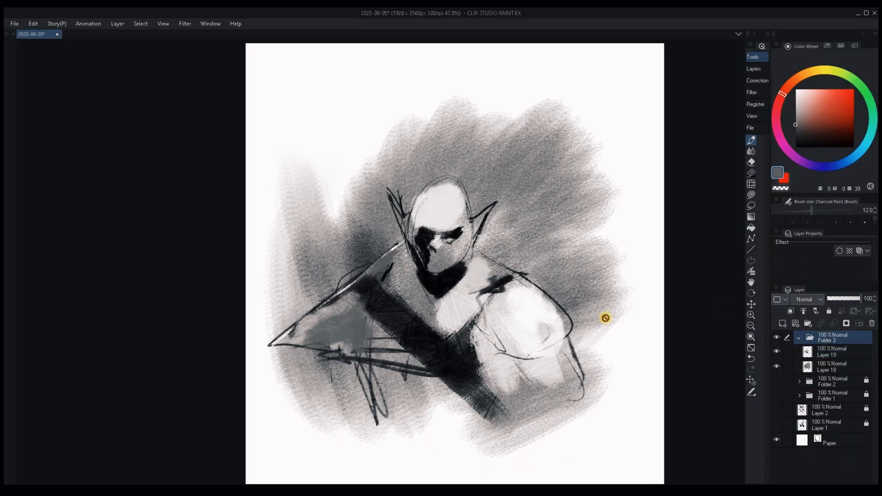
Reposition the Folder 3 artwork on the canvas, switch back to the brush and select Layer 19 for painting.
{"action": "key", "text": "k"}
{"action": "left_click_drag", "start_coordinate": [606, 318], "coordinate": [575, 295]}
{"action": "left_click_drag", "start_coordinate": [565, 335], "coordinate": [542, 315]}
{"action": "key", "text": "b"}
{"action": "left_click", "coordinate": [449, 344], "text": "alt"}
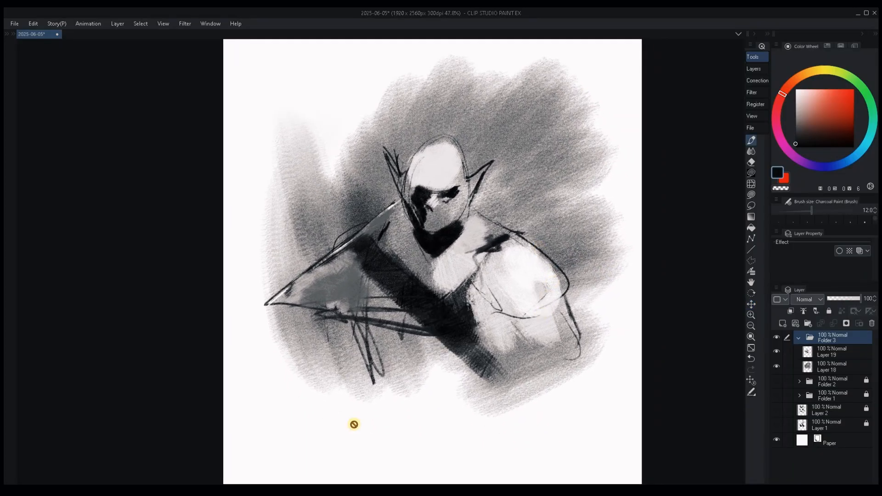
{"action": "left_click", "coordinate": [829, 350]}
Sketch thin dark lines for the left-hand forearm and lower torso, plus a circular spiral shape below the waist.
{"action": "left_click", "coordinate": [415, 288], "text": "alt"}
{"action": "key", "text": "]"}
{"action": "key", "text": "]"}
{"action": "key", "text": "]"}
{"action": "key", "text": "]"}
{"action": "key", "text": "]"}
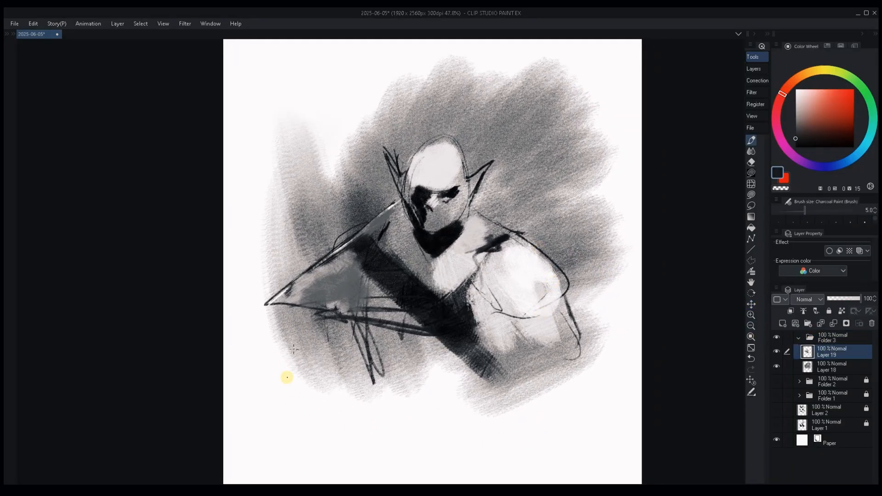
{"action": "left_click_drag", "start_coordinate": [296, 333], "coordinate": [283, 421]}
{"action": "mouse_move", "coordinate": [526, 311]}
{"action": "left_mouse_down"}
{"action": "mouse_move", "coordinate": [442, 330]}
{"action": "mouse_move", "coordinate": [465, 371]}
{"action": "left_mouse_up"}
{"action": "mouse_move", "coordinate": [382, 378]}
{"action": "left_mouse_down"}
{"action": "mouse_move", "coordinate": [455, 368]}
{"action": "mouse_move", "coordinate": [486, 387]}
{"action": "left_mouse_up"}
{"action": "mouse_move", "coordinate": [437, 372]}
{"action": "left_mouse_down"}
{"action": "mouse_move", "coordinate": [448, 401]}
{"action": "mouse_move", "coordinate": [469, 410]}
{"action": "left_mouse_up"}
Paint a thick dark hooked stroke to the right of the circular shape at the waist.
{"action": "key", "text": "]"}
{"action": "key", "text": "]"}
{"action": "key", "text": "]"}
{"action": "key", "text": "]"}
{"action": "key", "text": "]"}
{"action": "left_click_drag", "start_coordinate": [489, 380], "coordinate": [511, 396]}
Paint dark strokes along the inner and lower edge of the right-hand arm.
{"action": "key", "text": "["}
{"action": "key", "text": "["}
{"action": "key", "text": "["}
{"action": "left_click", "coordinate": [496, 360], "text": "alt"}
{"action": "mouse_move", "coordinate": [506, 343]}
{"action": "left_mouse_down"}
{"action": "mouse_move", "coordinate": [488, 383]}
{"action": "mouse_move", "coordinate": [501, 353]}
{"action": "mouse_move", "coordinate": [523, 348]}
{"action": "mouse_move", "coordinate": [513, 311]}
{"action": "mouse_move", "coordinate": [537, 373]}
{"action": "left_mouse_up"}
{"action": "key", "text": "]"}
{"action": "key", "text": "]"}
{"action": "key", "text": "]"}
{"action": "key", "text": "]"}
{"action": "left_click_drag", "start_coordinate": [542, 371], "coordinate": [562, 356]}
Fill the gaps under both armpits with solid black shadow shapes, extending the left one down the torso edge.
{"action": "key", "text": "["}
{"action": "key", "text": "["}
{"action": "mouse_move", "coordinate": [496, 299]}
{"action": "left_mouse_down"}
{"action": "mouse_move", "coordinate": [537, 321]}
{"action": "mouse_move", "coordinate": [477, 322]}
{"action": "mouse_move", "coordinate": [480, 331]}
{"action": "mouse_move", "coordinate": [460, 319]}
{"action": "left_mouse_up"}
{"action": "mouse_move", "coordinate": [399, 320]}
{"action": "left_mouse_down"}
{"action": "mouse_move", "coordinate": [374, 306]}
{"action": "mouse_move", "coordinate": [379, 365]}
{"action": "left_mouse_up"}
{"action": "key", "text": "]"}
{"action": "key", "text": "]"}
{"action": "key", "text": "]"}
{"action": "key", "text": "["}
{"action": "key", "text": "["}
{"action": "key", "text": "["}
{"action": "mouse_move", "coordinate": [375, 319]}
{"action": "left_mouse_down"}
{"action": "mouse_move", "coordinate": [367, 351]}
{"action": "mouse_move", "coordinate": [371, 396]}
{"action": "left_mouse_up"}
{"action": "key", "text": "["}
{"action": "key", "text": "["}
{"action": "key", "text": "["}
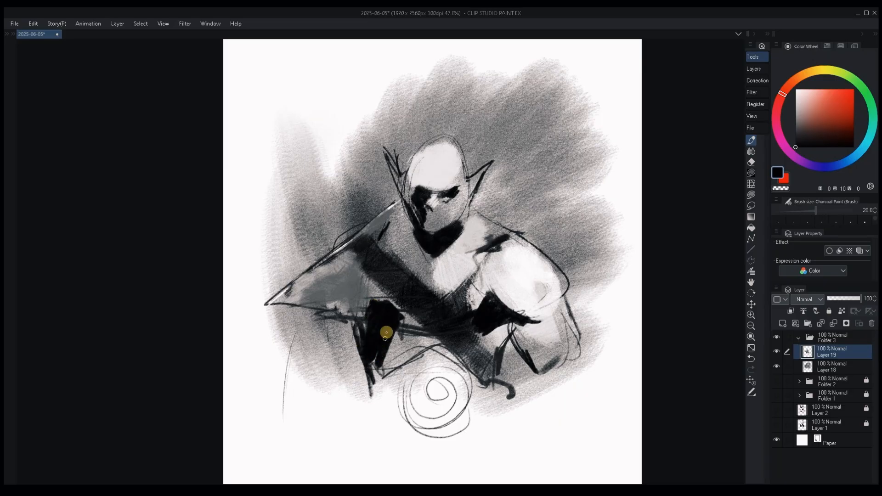
Paint sampled mid grey over the left side of the lower torso down toward the circular shape.
{"action": "left_click", "coordinate": [405, 345], "text": "alt"}
{"action": "key", "text": "]"}
{"action": "left_click_drag", "start_coordinate": [402, 345], "coordinate": [413, 341]}
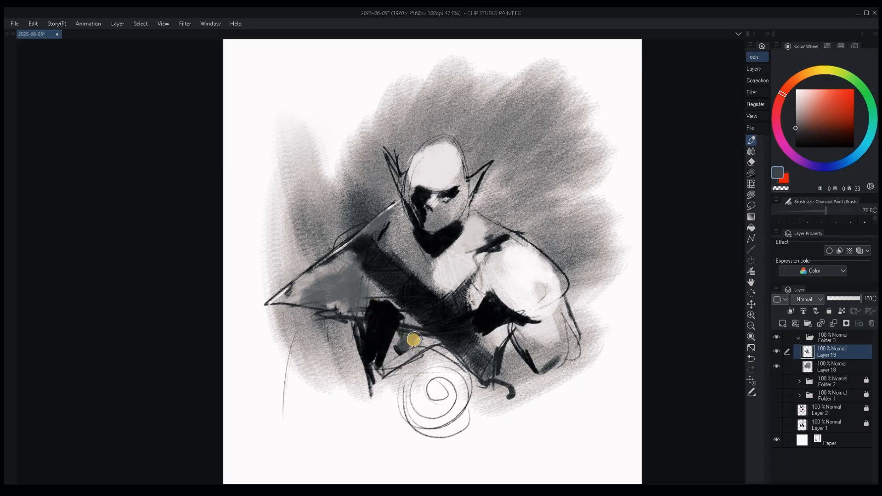
{"action": "mouse_move", "coordinate": [382, 375]}
{"action": "left_mouse_down"}
{"action": "mouse_move", "coordinate": [390, 334]}
{"action": "mouse_move", "coordinate": [376, 376]}
{"action": "left_mouse_up"}
{"action": "left_click_drag", "start_coordinate": [385, 373], "coordinate": [437, 353]}
Shade the underside of the right-hand shoulder and the lower arm with mid grey strokes.
{"action": "mouse_move", "coordinate": [523, 316]}
{"action": "left_mouse_down"}
{"action": "mouse_move", "coordinate": [498, 294]}
{"action": "mouse_move", "coordinate": [527, 318]}
{"action": "mouse_move", "coordinate": [543, 364]}
{"action": "left_mouse_up"}
{"action": "key", "text": "]"}
{"action": "key", "text": "]"}
{"action": "left_click_drag", "start_coordinate": [558, 327], "coordinate": [534, 362]}
Sample black and hatch dark strokes down from the right-hand armpit along the torso.
{"action": "left_click", "coordinate": [489, 319], "text": "alt"}
{"action": "key", "text": "["}
{"action": "key", "text": "["}
{"action": "key", "text": "["}
{"action": "key", "text": "["}
{"action": "key", "text": "["}
{"action": "key", "text": "["}
{"action": "key", "text": "["}
{"action": "key", "text": "["}
{"action": "key", "text": "["}
{"action": "left_click_drag", "start_coordinate": [510, 327], "coordinate": [512, 340]}
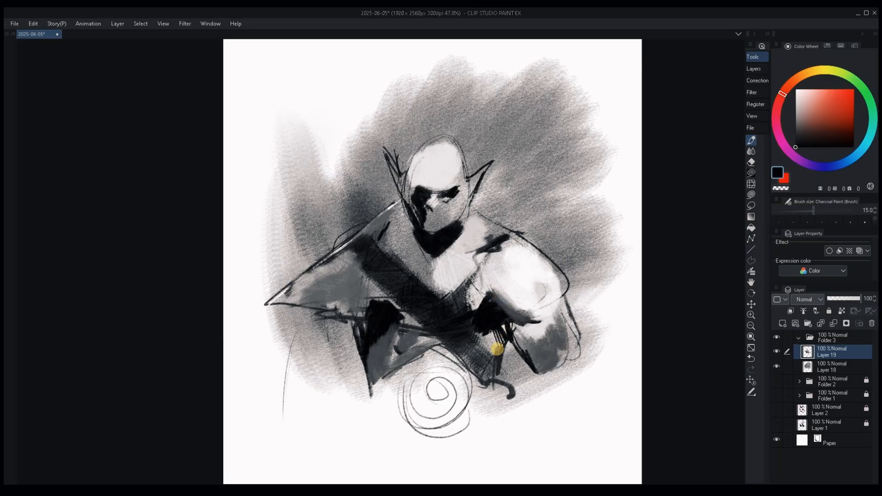
Draw dark contour lines for the left-hand arm and forearm, and a jagged stroke extending below the right-hand arm.
{"action": "key", "text": "["}
{"action": "key", "text": "["}
{"action": "key", "text": "["}
{"action": "mouse_move", "coordinate": [323, 266]}
{"action": "left_mouse_down"}
{"action": "mouse_move", "coordinate": [316, 324]}
{"action": "mouse_move", "coordinate": [283, 409]}
{"action": "left_mouse_up"}
{"action": "mouse_move", "coordinate": [351, 379]}
{"action": "left_mouse_down"}
{"action": "mouse_move", "coordinate": [323, 419]}
{"action": "mouse_move", "coordinate": [287, 411]}
{"action": "left_mouse_up"}
{"action": "left_click_drag", "start_coordinate": [528, 374], "coordinate": [556, 428]}
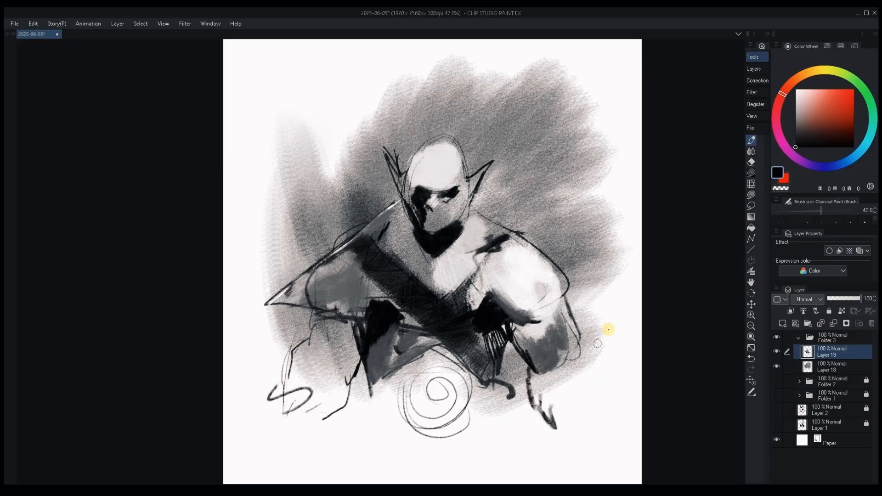
Sketch thin black outlines for the right-hand forearm, extending it down from the elbow to a closed bottom edge.
{"action": "left_click", "coordinate": [560, 397], "text": "alt"}
{"action": "key", "text": "]"}
{"action": "key", "text": "]"}
{"action": "key", "text": "]"}
{"action": "key", "text": "]"}
{"action": "key", "text": "]"}
{"action": "key", "text": "]"}
{"action": "left_click", "coordinate": [534, 363], "text": "alt"}
{"action": "key", "text": "["}
{"action": "key", "text": "["}
{"action": "key", "text": "["}
{"action": "key", "text": "["}
{"action": "key", "text": "["}
{"action": "key", "text": "["}
{"action": "left_click_drag", "start_coordinate": [583, 338], "coordinate": [605, 377]}
{"action": "left_click_drag", "start_coordinate": [592, 352], "coordinate": [590, 432]}
{"action": "left_click_drag", "start_coordinate": [527, 371], "coordinate": [524, 457]}
{"action": "left_click_drag", "start_coordinate": [524, 457], "coordinate": [567, 463]}
{"action": "left_click_drag", "start_coordinate": [600, 356], "coordinate": [583, 441]}
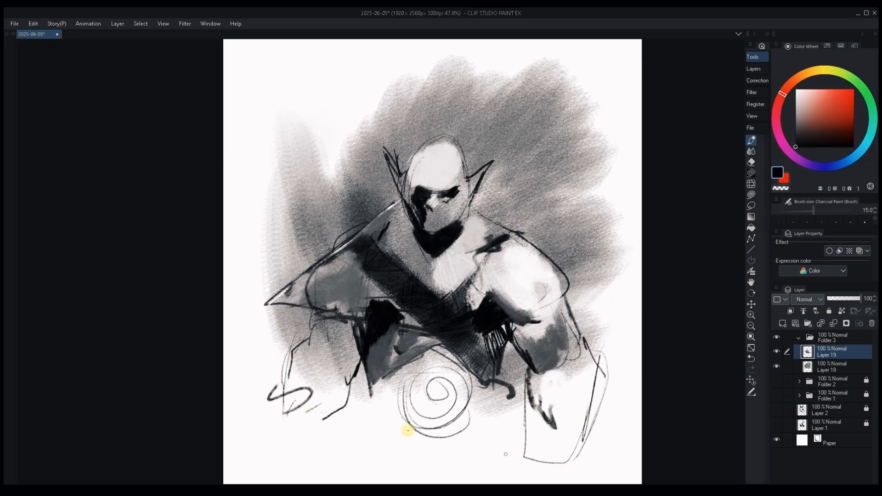
Draw long dark lines extending both sides of the left-hand forearm downward.
{"action": "key", "text": "["}
{"action": "left_click_drag", "start_coordinate": [284, 373], "coordinate": [277, 450]}
{"action": "left_click_drag", "start_coordinate": [287, 363], "coordinate": [285, 453]}
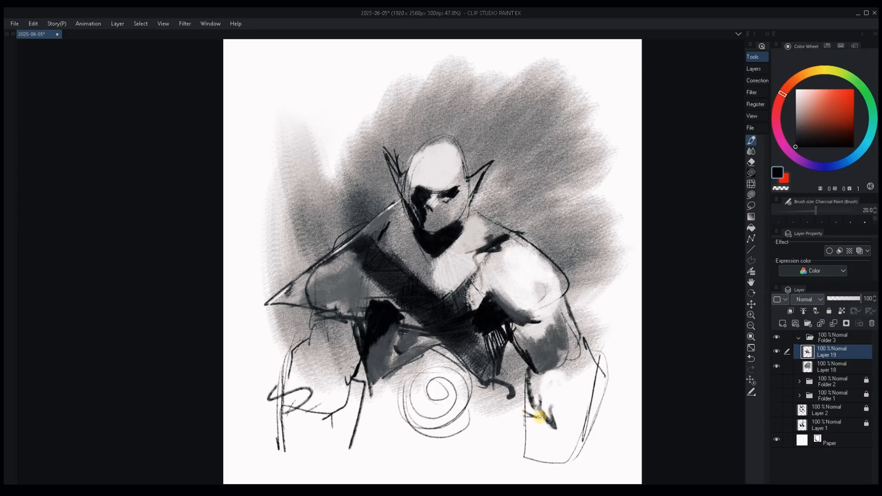
Sketch the right-hand fist with angular finger strokes and add a heavy black stroke at the wrist's outer edge.
{"action": "key", "text": "["}
{"action": "key", "text": "["}
{"action": "key", "text": "["}
{"action": "key", "text": "["}
{"action": "left_click_drag", "start_coordinate": [538, 416], "coordinate": [525, 412]}
{"action": "left_click_drag", "start_coordinate": [534, 430], "coordinate": [521, 464]}
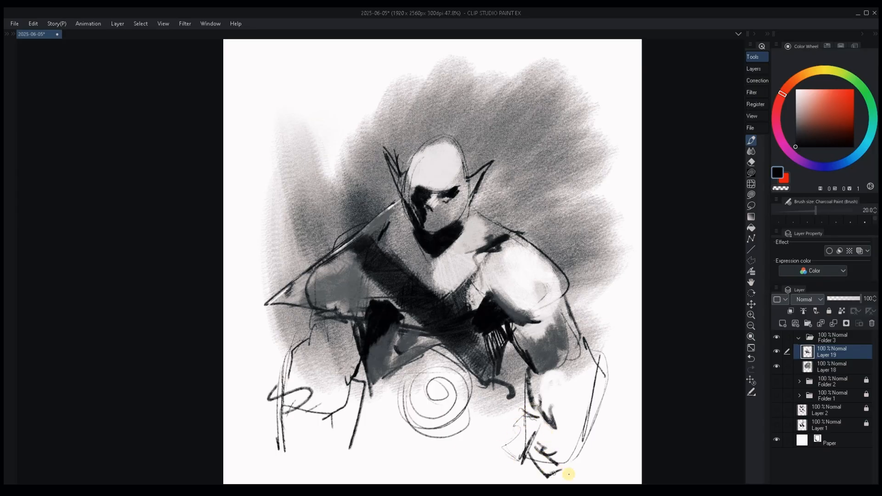
{"action": "key", "text": "bracketleft"}
{"action": "mouse_move", "coordinate": [592, 434]}
{"action": "left_mouse_down"}
{"action": "mouse_move", "coordinate": [583, 474]}
{"action": "mouse_move", "coordinate": [593, 434]}
{"action": "left_mouse_up"}
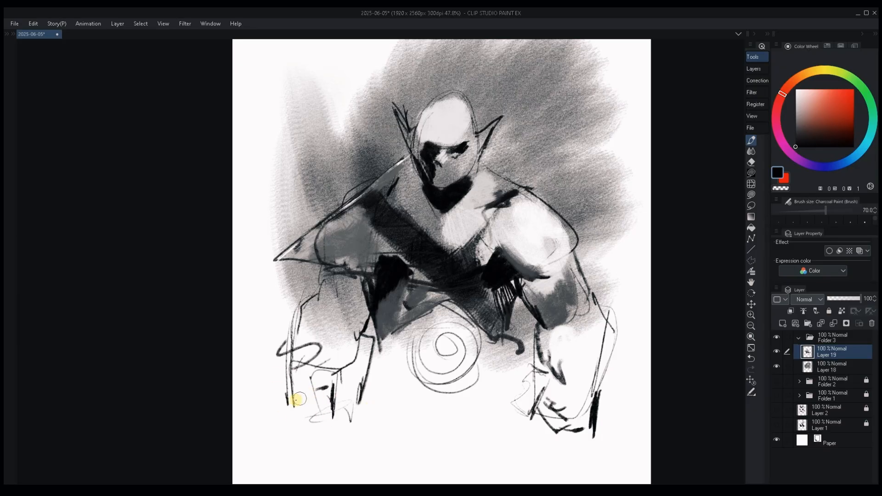
Block in the left-hand forearm and hand with broad black shapes and add small dark strokes to the right-hand fist.
{"action": "key", "text": "]"}
{"action": "key", "text": "]"}
{"action": "key", "text": "]"}
{"action": "mouse_move", "coordinate": [298, 400]}
{"action": "left_mouse_down"}
{"action": "mouse_move", "coordinate": [331, 345]}
{"action": "mouse_move", "coordinate": [360, 361]}
{"action": "mouse_move", "coordinate": [365, 348]}
{"action": "left_mouse_up"}
{"action": "key", "text": "["}
{"action": "key", "text": "["}
{"action": "key", "text": "["}
{"action": "key", "text": "["}
{"action": "key", "text": "["}
{"action": "left_click_drag", "start_coordinate": [552, 396], "coordinate": [547, 401]}
Fill the centre of the circular belt shape with black and paint dark masses on both sides of it.
{"action": "left_click", "coordinate": [494, 272], "text": "alt"}
{"action": "left_click_drag", "start_coordinate": [388, 366], "coordinate": [414, 396]}
{"action": "left_click_drag", "start_coordinate": [461, 367], "coordinate": [454, 384]}
{"action": "mouse_move", "coordinate": [432, 351]}
{"action": "left_mouse_down"}
{"action": "mouse_move", "coordinate": [425, 340]}
{"action": "mouse_move", "coordinate": [455, 344]}
{"action": "mouse_move", "coordinate": [442, 367]}
{"action": "mouse_move", "coordinate": [485, 362]}
{"action": "mouse_move", "coordinate": [497, 343]}
{"action": "left_mouse_up"}
{"action": "left_click", "coordinate": [463, 335], "text": "alt"}
{"action": "key", "text": "["}
{"action": "key", "text": "["}
{"action": "key", "text": "["}
{"action": "key", "text": "["}
{"action": "left_click", "coordinate": [437, 357], "text": "alt"}
{"action": "key", "text": "]"}
{"action": "key", "text": "]"}
{"action": "key", "text": "]"}
{"action": "key", "text": "]"}
{"action": "key", "text": "["}
{"action": "key", "text": "["}
{"action": "key", "text": "["}
{"action": "key", "text": "["}
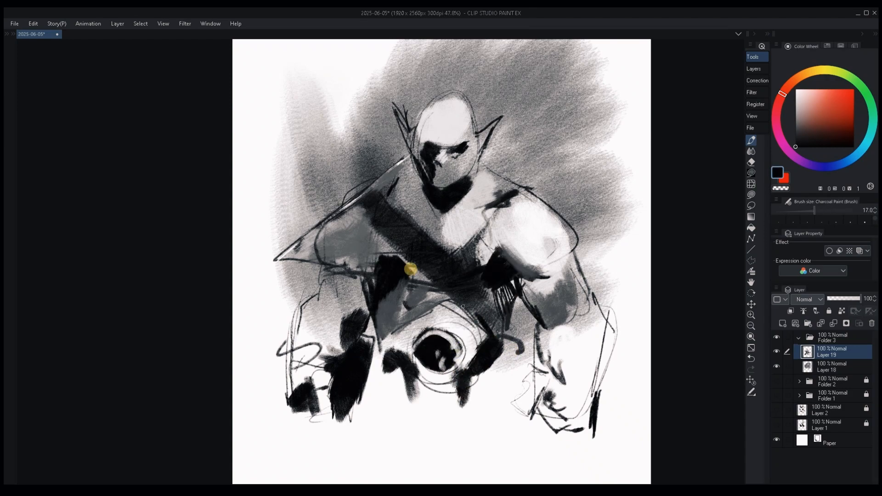
Draw a black contour from the left-hand armpit across the torso to the hip, and reinforce the left-hand shoulder edge.
{"action": "left_click_drag", "start_coordinate": [411, 269], "coordinate": [464, 307]}
{"action": "left_click_drag", "start_coordinate": [386, 250], "coordinate": [439, 296]}
{"action": "left_click_drag", "start_coordinate": [381, 240], "coordinate": [395, 270]}
{"action": "left_click_drag", "start_coordinate": [300, 225], "coordinate": [342, 201]}
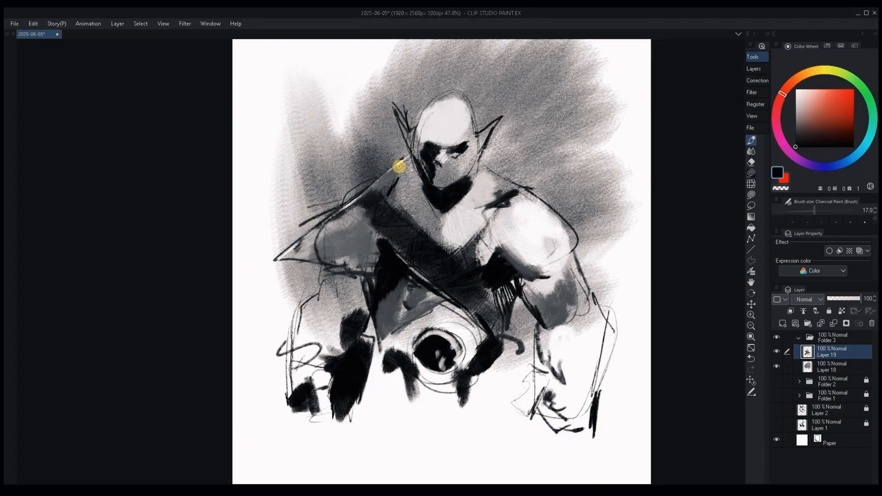
Paint grey over the left-hand shoulder and outline it as a pointed shoulder pad with heavy black edges.
{"action": "left_click", "coordinate": [407, 179], "text": "alt"}
{"action": "left_click_drag", "start_coordinate": [390, 181], "coordinate": [366, 197]}
{"action": "left_click", "coordinate": [330, 230], "text": "alt"}
{"action": "left_click_drag", "start_coordinate": [331, 225], "coordinate": [384, 187]}
{"action": "key", "text": "]"}
{"action": "key", "text": "]"}
{"action": "mouse_move", "coordinate": [383, 188]}
{"action": "left_mouse_down"}
{"action": "mouse_move", "coordinate": [372, 248]}
{"action": "mouse_move", "coordinate": [390, 191]}
{"action": "mouse_move", "coordinate": [387, 226]}
{"action": "left_mouse_up"}
{"action": "left_click", "coordinate": [398, 218], "text": "alt"}
{"action": "key", "text": "["}
{"action": "key", "text": "["}
{"action": "key", "text": "["}
{"action": "key", "text": "["}
{"action": "mouse_move", "coordinate": [397, 178]}
{"action": "left_mouse_down"}
{"action": "mouse_move", "coordinate": [389, 248]}
{"action": "mouse_move", "coordinate": [363, 192]}
{"action": "mouse_move", "coordinate": [262, 264]}
{"action": "left_mouse_up"}
{"action": "key", "text": "["}
{"action": "key", "text": "["}
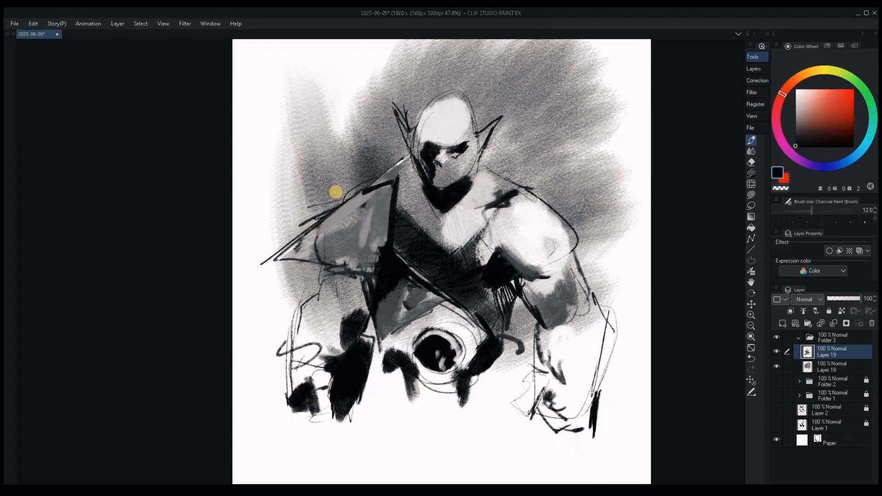
Reshape the lower face with a grey jaw block, dark side strokes and light tusks around the mouth.
{"action": "left_click_drag", "start_coordinate": [513, 344], "coordinate": [534, 372]}
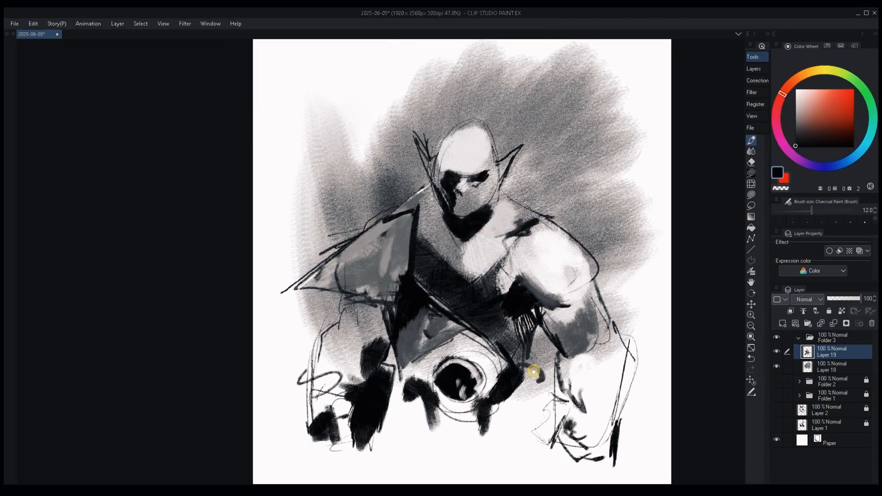
{"action": "left_click_drag", "start_coordinate": [459, 202], "coordinate": [480, 200]}
{"action": "mouse_move", "coordinate": [450, 201]}
{"action": "left_mouse_down"}
{"action": "mouse_move", "coordinate": [478, 197]}
{"action": "mouse_move", "coordinate": [451, 191]}
{"action": "mouse_move", "coordinate": [464, 200]}
{"action": "mouse_move", "coordinate": [448, 210]}
{"action": "mouse_move", "coordinate": [485, 216]}
{"action": "left_mouse_up"}
{"action": "left_click", "coordinate": [488, 187], "text": "alt"}
{"action": "key", "text": "]"}
{"action": "key", "text": "]"}
{"action": "key", "text": "]"}
{"action": "key", "text": "]"}
{"action": "left_click", "coordinate": [449, 182], "text": "alt"}
{"action": "left_click", "coordinate": [458, 203], "text": "alt"}
{"action": "key", "text": "]"}
{"action": "key", "text": "]"}
{"action": "key", "text": "]"}
{"action": "left_click", "coordinate": [454, 213], "text": "alt"}
{"action": "key", "text": "]"}
{"action": "key", "text": "]"}
Refine the brow and eye area with small light and dark strokes.
{"action": "left_click", "coordinate": [488, 213], "text": "alt"}
{"action": "left_click", "coordinate": [484, 173], "text": "alt"}
{"action": "left_click", "coordinate": [446, 168], "text": "alt"}
{"action": "key", "text": "["}
{"action": "key", "text": "["}
{"action": "key", "text": "["}
{"action": "mouse_move", "coordinate": [440, 175]}
{"action": "left_mouse_down"}
{"action": "mouse_move", "coordinate": [449, 175]}
{"action": "mouse_move", "coordinate": [463, 142]}
{"action": "mouse_move", "coordinate": [474, 160]}
{"action": "left_mouse_up"}
{"action": "left_click", "coordinate": [475, 166], "text": "alt"}
Shade the forehead with grey and flatten the top of the head by painting background grey over it.
{"action": "key", "text": "]"}
{"action": "key", "text": "]"}
{"action": "key", "text": "]"}
{"action": "key", "text": "]"}
{"action": "left_click", "coordinate": [455, 179], "text": "alt"}
{"action": "key", "text": "["}
{"action": "left_click", "coordinate": [489, 117], "text": "alt"}
{"action": "left_click_drag", "start_coordinate": [437, 123], "coordinate": [520, 130]}
{"action": "left_click", "coordinate": [507, 158], "text": "alt"}
{"action": "key", "text": "["}
{"action": "key", "text": "["}
{"action": "key", "text": "["}
{"action": "key", "text": "["}
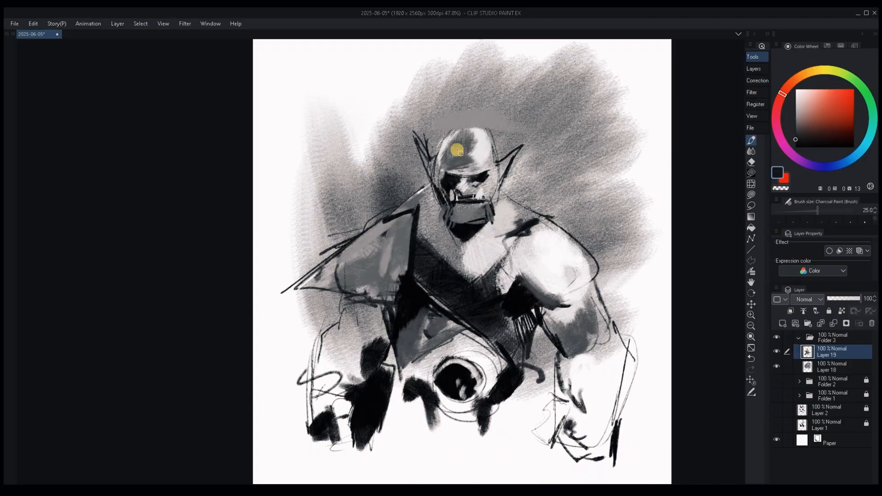
Paint background grey over the outer ear tips and rework both ears into narrower dark shapes close to the head.
{"action": "left_click_drag", "start_coordinate": [419, 131], "coordinate": [428, 173]}
{"action": "left_click", "coordinate": [425, 128], "text": "alt"}
{"action": "key", "text": "]"}
{"action": "key", "text": "]"}
{"action": "key", "text": "]"}
{"action": "key", "text": "]"}
{"action": "key", "text": "]"}
{"action": "left_click_drag", "start_coordinate": [414, 132], "coordinate": [429, 154]}
{"action": "left_click", "coordinate": [430, 131], "text": "alt"}
{"action": "key", "text": "]"}
{"action": "key", "text": "]"}
{"action": "key", "text": "]"}
{"action": "left_click_drag", "start_coordinate": [522, 139], "coordinate": [505, 182]}
Sample black and draw a thin curved neckline with short ticks across the upper chest.
{"action": "left_click", "coordinate": [499, 167], "text": "alt"}
{"action": "key", "text": "["}
{"action": "key", "text": "["}
{"action": "key", "text": "["}
{"action": "key", "text": "["}
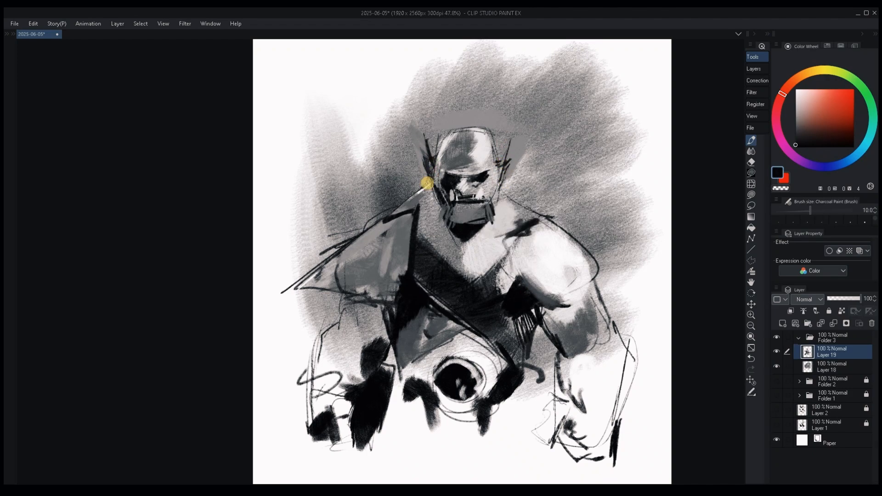
{"action": "left_click_drag", "start_coordinate": [438, 244], "coordinate": [496, 230]}
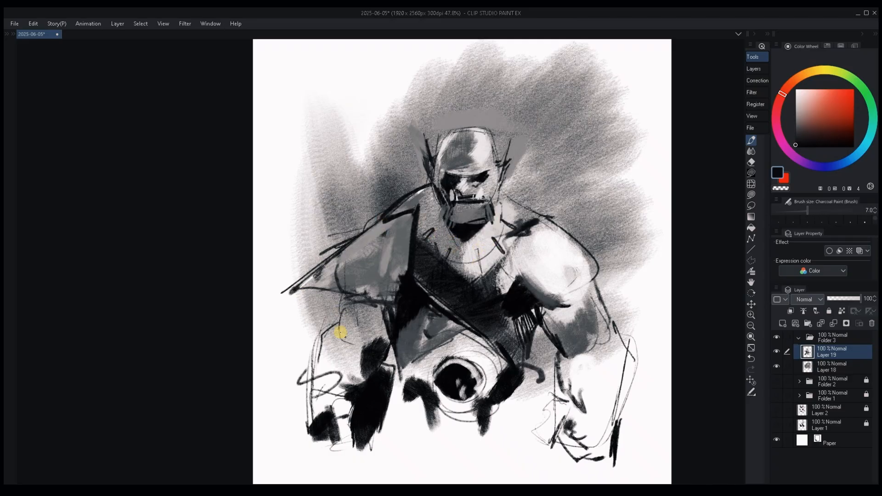
Hatch dark shading on the left-hand upper arm and paint a thick black outer contour down the forearm.
{"action": "mouse_move", "coordinate": [366, 345]}
{"action": "left_mouse_down"}
{"action": "mouse_move", "coordinate": [378, 321]}
{"action": "mouse_move", "coordinate": [371, 341]}
{"action": "left_mouse_up"}
{"action": "key", "text": "bracketright"}
{"action": "key", "text": "bracketright"}
{"action": "key", "text": "bracketright"}
{"action": "key", "text": "bracketright"}
{"action": "key", "text": "bracketright"}
{"action": "key", "text": "bracketright"}
{"action": "key", "text": "bracketright"}
{"action": "key", "text": "bracketright"}
{"action": "left_click_drag", "start_coordinate": [327, 353], "coordinate": [327, 372]}
{"action": "left_click", "coordinate": [375, 348], "text": "alt"}
{"action": "mouse_move", "coordinate": [336, 329]}
{"action": "left_mouse_down"}
{"action": "mouse_move", "coordinate": [327, 337]}
{"action": "mouse_move", "coordinate": [311, 430]}
{"action": "left_mouse_up"}
Darken the right-hand forearm's inner edge and fill the area around and below the circular belt shape with black.
{"action": "mouse_move", "coordinate": [570, 357]}
{"action": "left_mouse_down"}
{"action": "mouse_move", "coordinate": [561, 424]}
{"action": "mouse_move", "coordinate": [545, 402]}
{"action": "mouse_move", "coordinate": [498, 400]}
{"action": "mouse_move", "coordinate": [490, 430]}
{"action": "left_mouse_up"}
{"action": "key", "text": "bracketleft"}
{"action": "left_click", "coordinate": [534, 442], "text": "alt"}
{"action": "left_click", "coordinate": [511, 384], "text": "alt"}
{"action": "mouse_move", "coordinate": [423, 410]}
{"action": "left_mouse_down"}
{"action": "mouse_move", "coordinate": [436, 410]}
{"action": "mouse_move", "coordinate": [499, 339]}
{"action": "mouse_move", "coordinate": [408, 404]}
{"action": "mouse_move", "coordinate": [397, 383]}
{"action": "mouse_move", "coordinate": [401, 390]}
{"action": "left_mouse_up"}
{"action": "key", "text": "bracketleft"}
Paint white finger-like strokes over the black masses on both sides of the belt.
{"action": "key", "text": "bracketleft"}
{"action": "key", "text": "bracketleft"}
{"action": "left_click_drag", "start_coordinate": [529, 381], "coordinate": [520, 440]}
{"action": "left_click", "coordinate": [516, 403], "text": "alt"}
{"action": "key", "text": "bracketleft"}
{"action": "key", "text": "bracketleft"}
{"action": "key", "text": "bracketleft"}
{"action": "key", "text": "bracketleft"}
{"action": "key", "text": "bracketright"}
{"action": "key", "text": "bracketright"}
{"action": "key", "text": "bracketright"}
{"action": "key", "text": "bracketright"}
{"action": "key", "text": "bracketleft"}
{"action": "key", "text": "bracketleft"}
{"action": "key", "text": "bracketleft"}
{"action": "key", "text": "bracketleft"}
{"action": "key", "text": "bracketleft"}
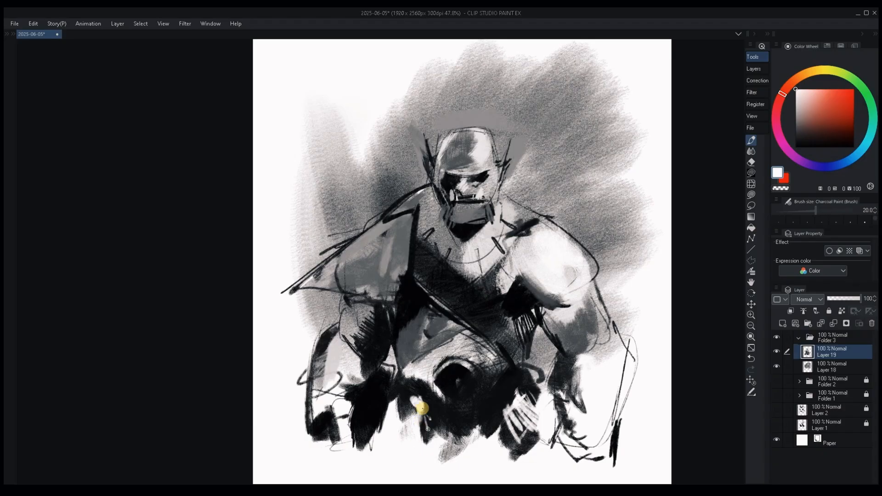
Add a new raster layer above the charcoal sketch and save the document.
{"action": "left_click_drag", "start_coordinate": [514, 343], "coordinate": [517, 329]}
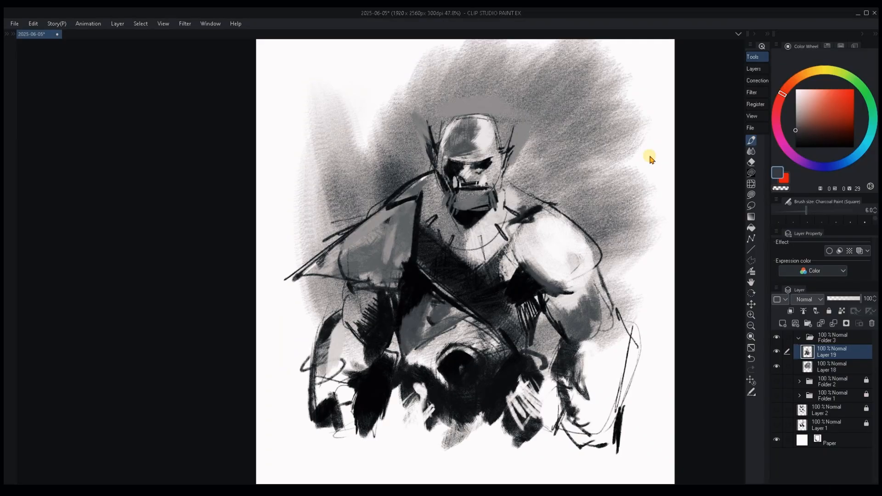
{"action": "key", "text": "ctrl+shift+n"}
{"action": "key", "text": "ctrl+s"}
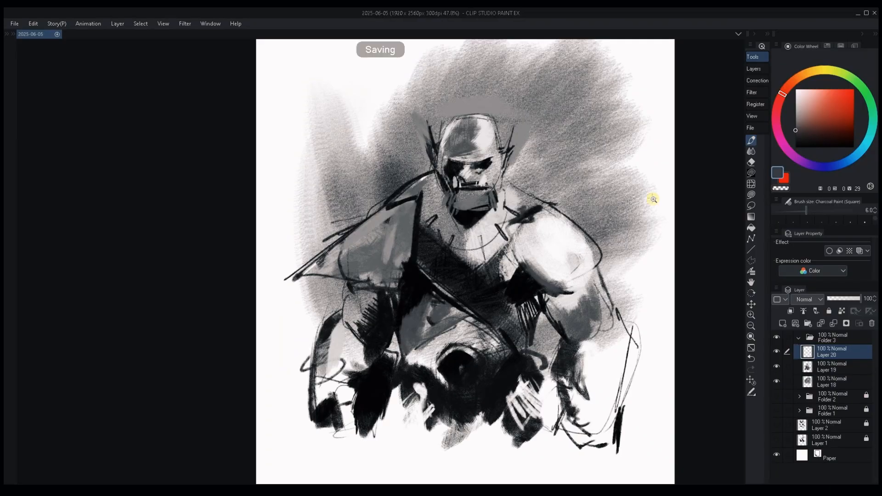
Flip the canvas view horizontally several times to check the figure's balance and proportions.
{"action": "left_click_drag", "start_coordinate": [653, 199], "coordinate": [632, 180]}
{"action": "key", "text": "h"}
{"action": "left_click_drag", "start_coordinate": [388, 264], "coordinate": [600, 272]}
{"action": "key", "text": "h"}
{"action": "left_click_drag", "start_coordinate": [433, 297], "coordinate": [530, 295]}
{"action": "key", "text": "h"}
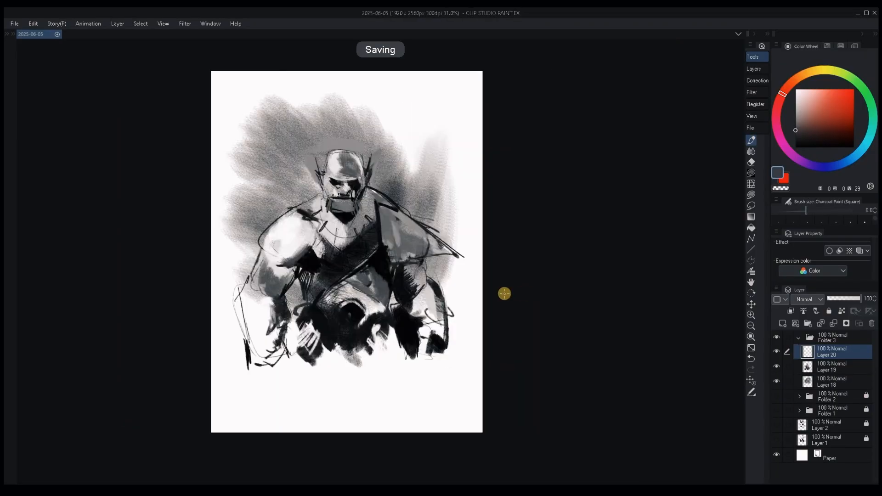
{"action": "key", "text": "h"}
{"action": "left_click_drag", "start_coordinate": [473, 252], "coordinate": [495, 258]}
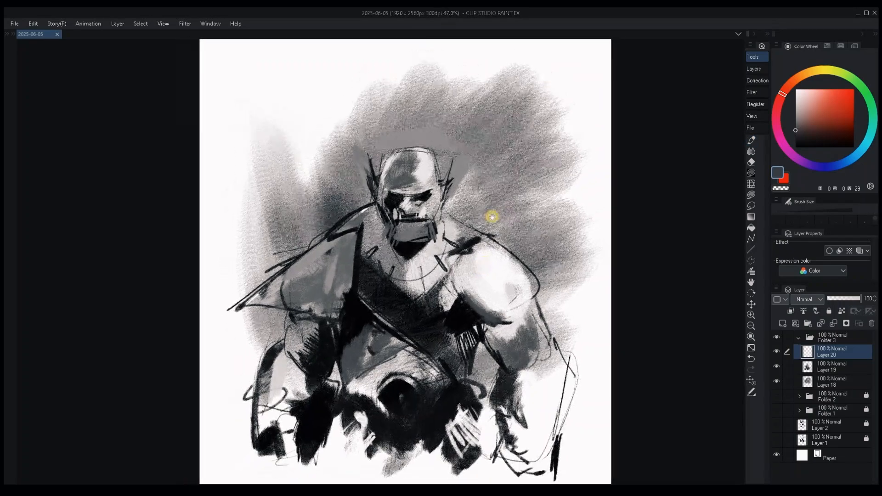
Paint a mid-grey stroke across the collarbone just below the right-hand side of the jaw with the Charcoal Paint (Square) brush.
{"action": "left_click_drag", "start_coordinate": [493, 217], "coordinate": [540, 188]}
{"action": "left_click_drag", "start_coordinate": [531, 266], "coordinate": [536, 250]}
{"action": "left_click", "coordinate": [511, 290], "text": "alt"}
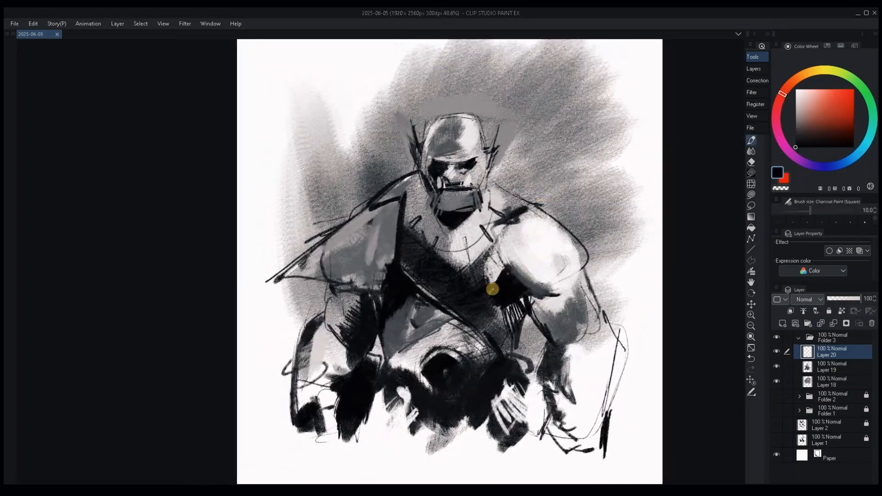
{"action": "left_click_drag", "start_coordinate": [492, 290], "coordinate": [487, 272]}
{"action": "left_click", "coordinate": [488, 271], "text": "alt"}
{"action": "left_click", "coordinate": [510, 288], "text": "alt"}
{"action": "key", "text": "["}
{"action": "left_click_drag", "start_coordinate": [428, 270], "coordinate": [435, 250]}
{"action": "left_click", "coordinate": [437, 247], "text": "alt"}
{"action": "left_click", "coordinate": [470, 232], "text": "alt"}
{"action": "left_click", "coordinate": [498, 220], "text": "alt"}
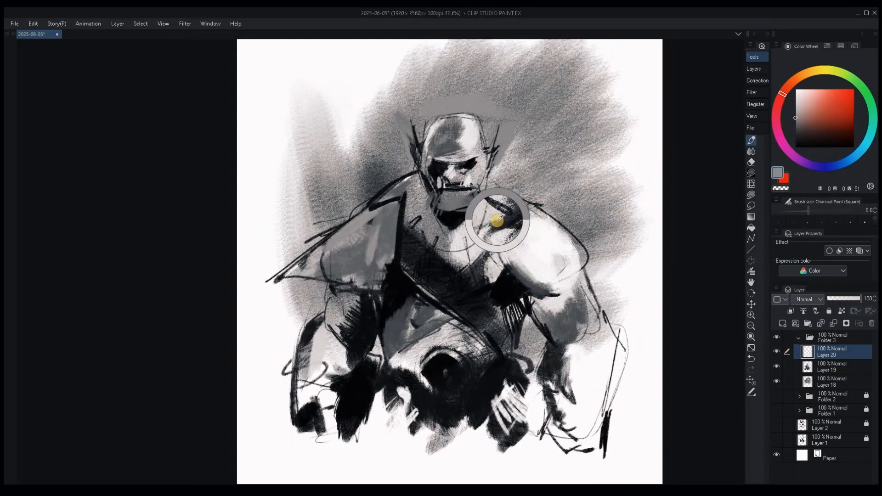
{"action": "key", "text": "]"}
{"action": "left_click_drag", "start_coordinate": [500, 216], "coordinate": [460, 228]}
{"action": "left_click", "coordinate": [486, 221], "text": "alt"}
Add a white highlight to the top of the left-hand shoulder beside the neck with a size 30 brush.
{"action": "key", "text": "]"}
{"action": "key", "text": "]"}
{"action": "key", "text": "]"}
{"action": "key", "text": "]"}
{"action": "key", "text": "]"}
{"action": "key", "text": "]"}
{"action": "left_click", "coordinate": [415, 187], "text": "alt"}
{"action": "left_click_drag", "start_coordinate": [412, 176], "coordinate": [398, 181]}
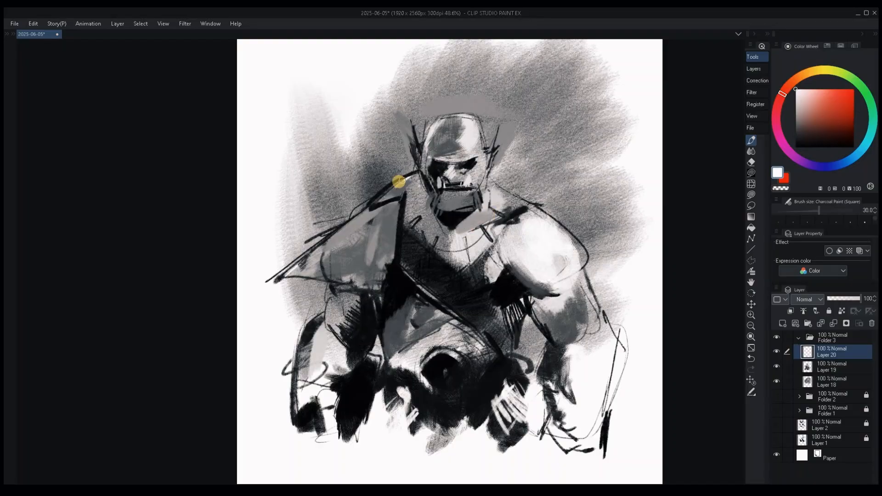
Block in the trapezius between the right-hand ear and shoulder with mid-grey and reinforce its sloping outer edge.
{"action": "key", "text": "["}
{"action": "key", "text": "["}
{"action": "key", "text": "["}
{"action": "key", "text": "["}
{"action": "key", "text": "["}
{"action": "key", "text": "["}
{"action": "left_click", "coordinate": [510, 209], "text": "alt"}
{"action": "key", "text": "]"}
{"action": "key", "text": "]"}
{"action": "key", "text": "]"}
{"action": "key", "text": "]"}
{"action": "key", "text": "]"}
{"action": "key", "text": "]"}
{"action": "key", "text": "]"}
{"action": "left_click_drag", "start_coordinate": [496, 185], "coordinate": [528, 203]}
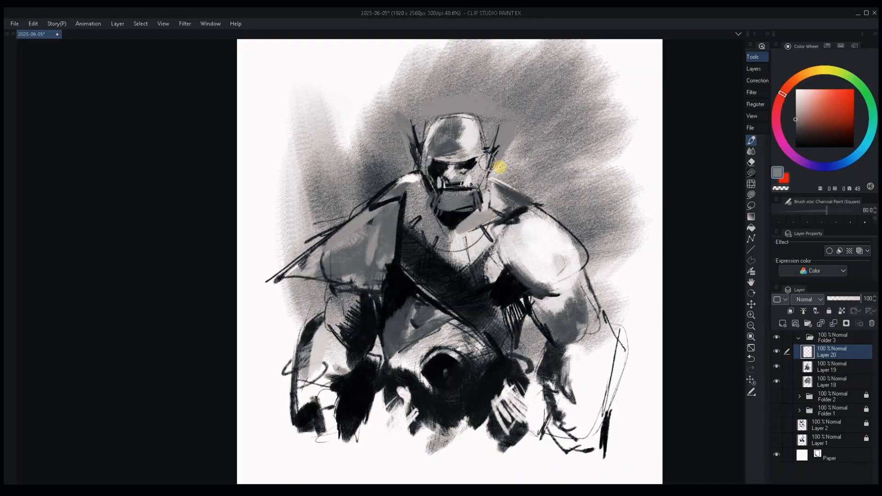
{"action": "key", "text": "["}
{"action": "key", "text": "["}
{"action": "key", "text": "["}
{"action": "left_click", "coordinate": [457, 222], "text": "alt"}
{"action": "left_click_drag", "start_coordinate": [488, 167], "coordinate": [538, 203]}
{"action": "key", "text": "["}
{"action": "key", "text": "["}
{"action": "left_click", "coordinate": [513, 193], "text": "alt"}
{"action": "left_click_drag", "start_coordinate": [498, 181], "coordinate": [529, 204]}
Deepen the shadow on the right-hand trapezius and darken its edge where it meets the shoulder and collarbone.
{"action": "key", "text": "]"}
{"action": "key", "text": "]"}
{"action": "key", "text": "]"}
{"action": "key", "text": "]"}
{"action": "key", "text": "]"}
{"action": "key", "text": "]"}
{"action": "key", "text": "]"}
{"action": "left_click", "coordinate": [449, 175], "text": "alt"}
{"action": "key", "text": "["}
{"action": "key", "text": "["}
{"action": "left_click", "coordinate": [519, 206], "text": "alt"}
{"action": "left_click", "coordinate": [511, 220], "text": "alt"}
{"action": "left_click", "coordinate": [522, 222], "text": "alt"}
{"action": "mouse_move", "coordinate": [511, 221]}
{"action": "left_mouse_down"}
{"action": "mouse_move", "coordinate": [528, 209]}
{"action": "mouse_move", "coordinate": [507, 180]}
{"action": "left_mouse_up"}
{"action": "left_click", "coordinate": [520, 198], "text": "alt"}
Sketch the left-hand neck contour and curved neckline over the upper chest, using grey tones sampled from the figure.
{"action": "key", "text": "["}
{"action": "key", "text": "["}
{"action": "key", "text": "["}
{"action": "key", "text": "["}
{"action": "left_click", "coordinate": [463, 217], "text": "alt"}
{"action": "key", "text": "]"}
{"action": "key", "text": "]"}
{"action": "key", "text": "]"}
{"action": "left_click", "coordinate": [457, 205], "text": "alt"}
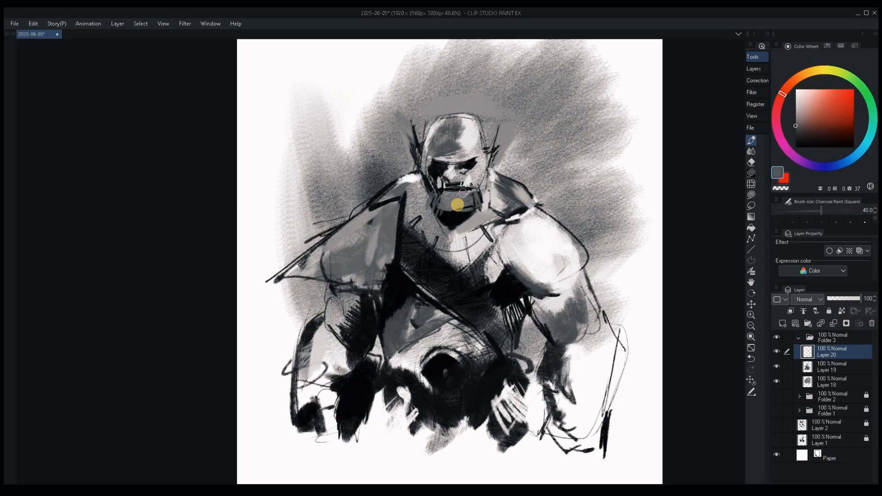
{"action": "key", "text": "["}
{"action": "key", "text": "["}
{"action": "key", "text": "["}
{"action": "key", "text": "["}
{"action": "key", "text": "["}
{"action": "key", "text": "["}
{"action": "key", "text": "["}
{"action": "key", "text": "["}
{"action": "key", "text": "["}
{"action": "left_click_drag", "start_coordinate": [418, 189], "coordinate": [431, 234]}
{"action": "left_click_drag", "start_coordinate": [442, 244], "coordinate": [490, 240]}
{"action": "left_click", "coordinate": [506, 287], "text": "alt"}
{"action": "left_click_drag", "start_coordinate": [523, 214], "coordinate": [500, 223]}
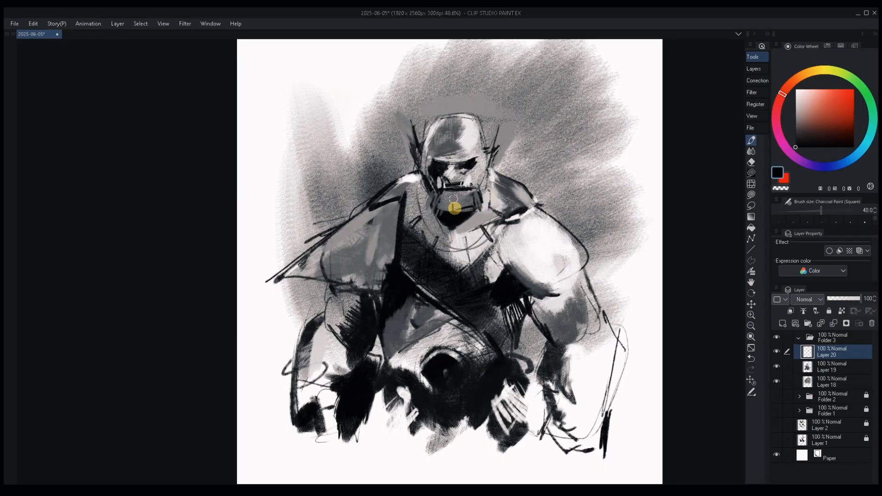
Fill the jaw and chin with a solid black beard and extend it up the cheeks as sideburns.
{"action": "left_click_drag", "start_coordinate": [445, 212], "coordinate": [483, 197]}
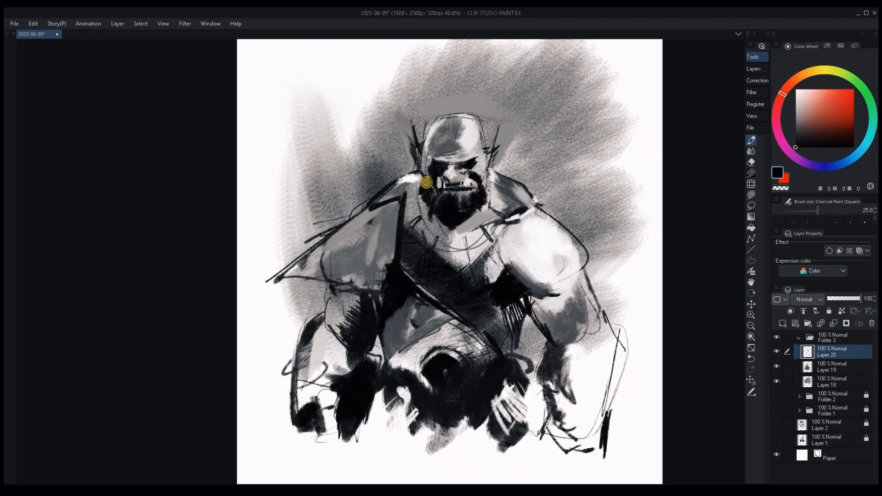
{"action": "key", "text": "]"}
{"action": "key", "text": "]"}
{"action": "key", "text": "]"}
{"action": "left_click_drag", "start_coordinate": [426, 183], "coordinate": [419, 195]}
{"action": "key", "text": "bracketleft"}
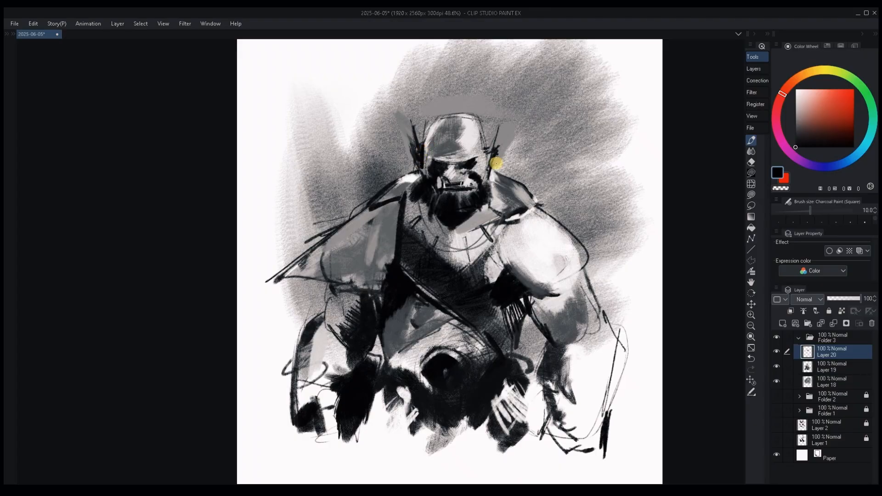
Highlight the right-hand ear's edge with a pale stroke and define the brows and eyes with fine black and light strokes.
{"action": "left_click", "coordinate": [489, 154], "text": "alt"}
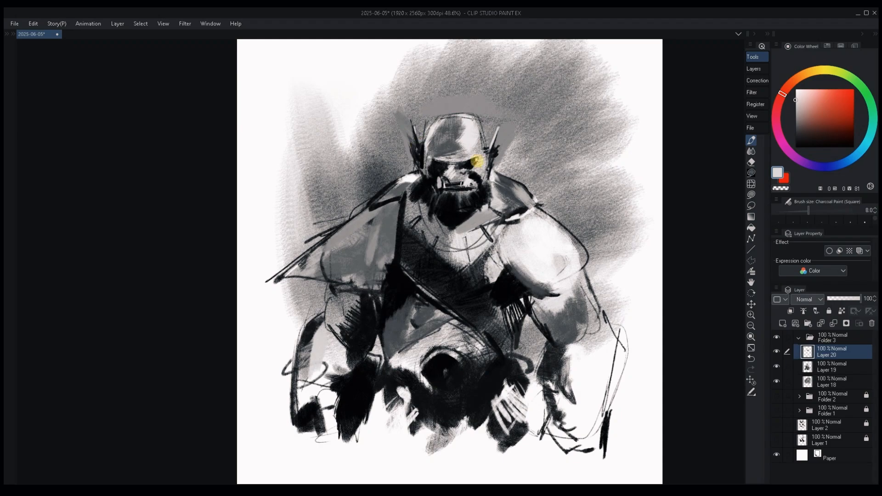
{"action": "left_click", "coordinate": [461, 170], "text": "alt"}
{"action": "key", "text": "bracketleft"}
{"action": "left_click", "coordinate": [458, 163], "text": "alt"}
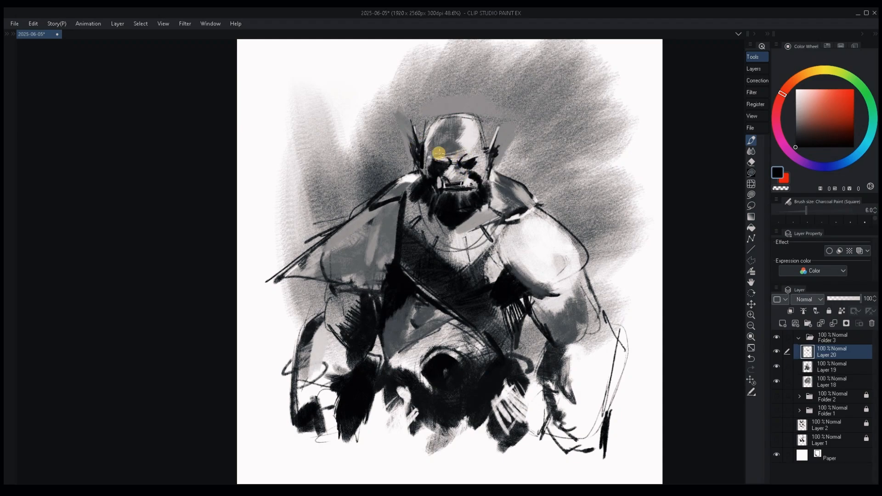
{"action": "left_click", "coordinate": [467, 158], "text": "alt"}
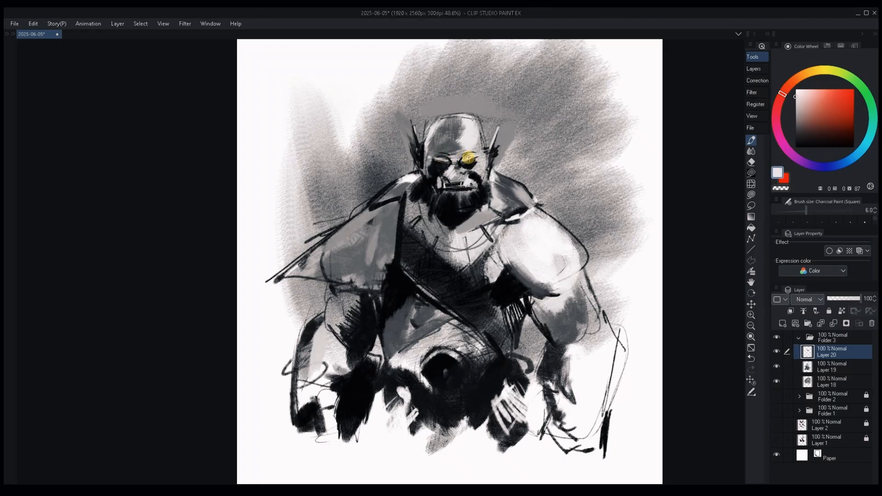
Paint broad dark-grey strokes above and behind the head with a size 250 brush, checking the composition in a mirrored view.
{"action": "key", "text": "bracketright"}
{"action": "key", "text": "bracketright"}
{"action": "key", "text": "bracketright"}
{"action": "key", "text": "bracketright"}
{"action": "mouse_move", "coordinate": [441, 131]}
{"action": "left_mouse_down"}
{"action": "mouse_move", "coordinate": [442, 120]}
{"action": "mouse_move", "coordinate": [426, 127]}
{"action": "mouse_move", "coordinate": [488, 97]}
{"action": "mouse_move", "coordinate": [479, 98]}
{"action": "mouse_move", "coordinate": [489, 126]}
{"action": "mouse_move", "coordinate": [508, 104]}
{"action": "mouse_move", "coordinate": [505, 160]}
{"action": "mouse_move", "coordinate": [581, 102]}
{"action": "mouse_move", "coordinate": [566, 152]}
{"action": "left_mouse_up"}
{"action": "key", "text": "bracketright"}
{"action": "key", "text": "bracketright"}
{"action": "key", "text": "bracketright"}
{"action": "key", "text": "bracketright"}
{"action": "key", "text": "bracketright"}
{"action": "key", "text": "bracketright"}
{"action": "key", "text": "bracketright"}
{"action": "key", "text": "bracketright"}
{"action": "key", "text": "bracketright"}
{"action": "key", "text": "bracketright"}
{"action": "key", "text": "bracketright"}
{"action": "key", "text": "bracketright"}
{"action": "key", "text": "bracketright"}
{"action": "left_click", "coordinate": [421, 124], "text": "alt"}
{"action": "left_click", "coordinate": [497, 150], "text": "alt"}
{"action": "left_click", "coordinate": [448, 106], "text": "alt"}
{"action": "key", "text": "bracketright"}
{"action": "key", "text": "bracketright"}
{"action": "key", "text": "bracketright"}
{"action": "key", "text": "bracketright"}
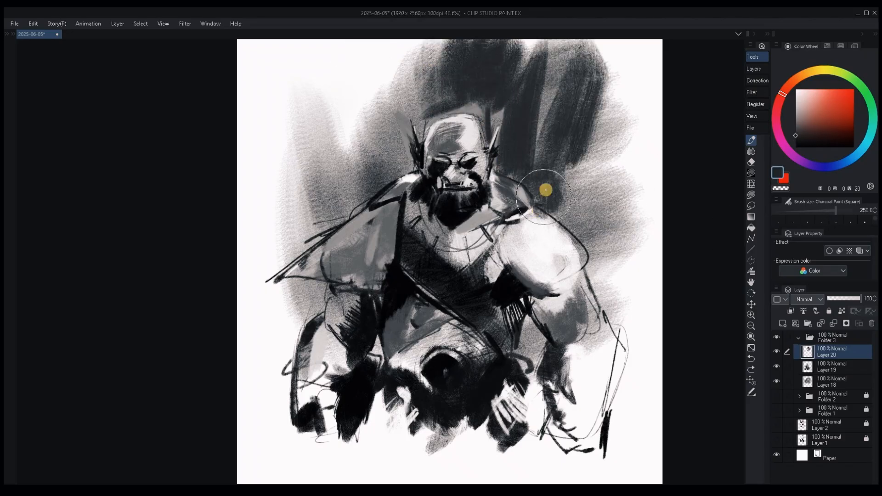
{"action": "key", "text": "h"}
{"action": "key", "text": "h"}
Brighten the top of the right-hand shoulder with white using a size 50 brush.
{"action": "left_click_drag", "start_coordinate": [501, 225], "coordinate": [514, 244]}
{"action": "key", "text": "bracketleft"}
{"action": "key", "text": "bracketleft"}
{"action": "key", "text": "bracketleft"}
{"action": "key", "text": "bracketleft"}
{"action": "key", "text": "bracketleft"}
{"action": "key", "text": "bracketleft"}
{"action": "key", "text": "bracketleft"}
{"action": "key", "text": "bracketleft"}
{"action": "key", "text": "bracketleft"}
{"action": "left_click", "coordinate": [556, 241], "text": "alt"}
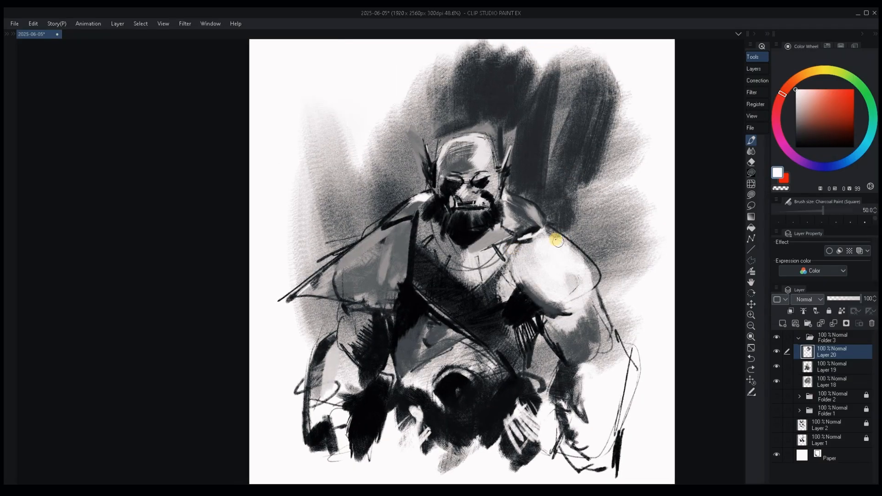
Paint grey over the heavy black line between the left-hand shoulder and the chest to soften the edge.
{"action": "left_click", "coordinate": [480, 237], "text": "alt"}
{"action": "left_click", "coordinate": [426, 222], "text": "alt"}
{"action": "key", "text": "bracketright"}
{"action": "key", "text": "bracketright"}
{"action": "key", "text": "bracketright"}
{"action": "key", "text": "bracketright"}
{"action": "key", "text": "bracketright"}
{"action": "key", "text": "bracketright"}
{"action": "key", "text": "bracketright"}
{"action": "key", "text": "bracketright"}
{"action": "left_click_drag", "start_coordinate": [416, 217], "coordinate": [412, 247]}
{"action": "left_click_drag", "start_coordinate": [425, 208], "coordinate": [417, 226]}
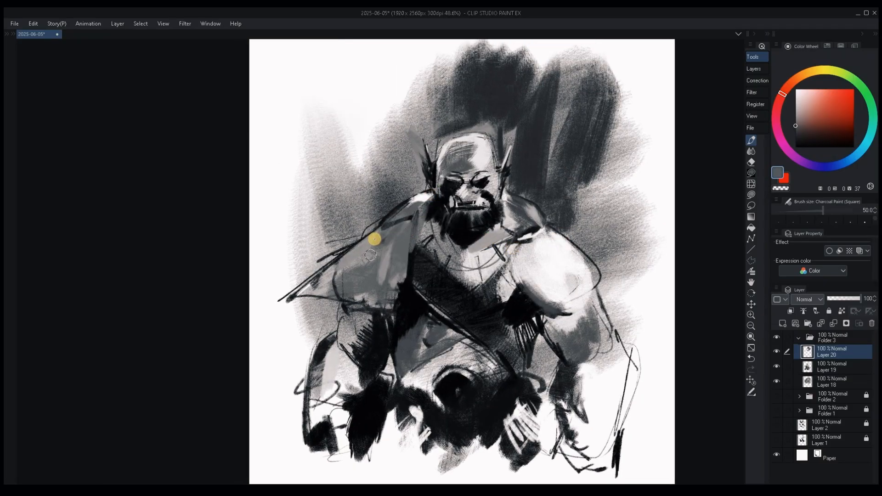
Shade the left-hand side of the abdomen below the diagonal strap with near-black and dark-grey strokes.
{"action": "left_click", "coordinate": [409, 332], "text": "alt"}
{"action": "key", "text": "bracketleft"}
{"action": "key", "text": "bracketleft"}
{"action": "key", "text": "bracketleft"}
{"action": "key", "text": "bracketleft"}
{"action": "key", "text": "bracketleft"}
{"action": "key", "text": "bracketleft"}
{"action": "key", "text": "bracketleft"}
{"action": "key", "text": "bracketright"}
{"action": "key", "text": "bracketright"}
{"action": "key", "text": "bracketright"}
{"action": "key", "text": "bracketright"}
{"action": "key", "text": "bracketright"}
{"action": "key", "text": "bracketright"}
{"action": "key", "text": "bracketright"}
{"action": "key", "text": "bracketright"}
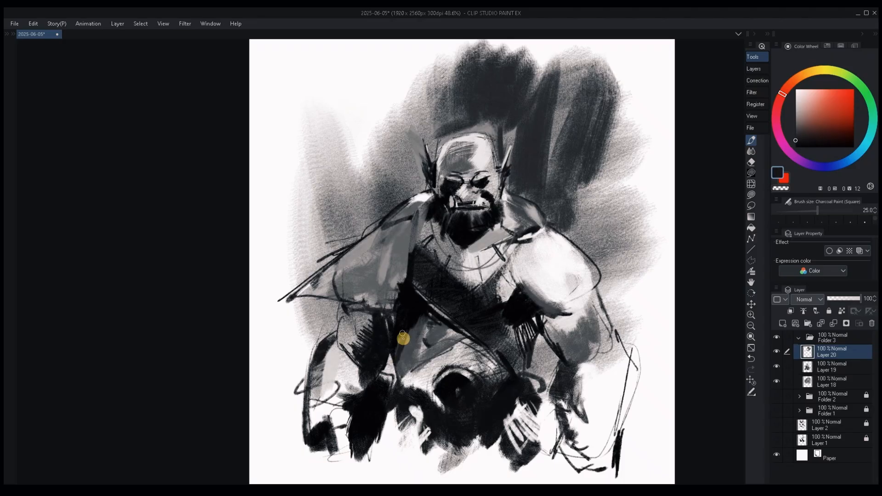
{"action": "left_click", "coordinate": [418, 340], "text": "alt"}
{"action": "left_click", "coordinate": [418, 340], "text": "alt"}
{"action": "mouse_move", "coordinate": [437, 335]}
{"action": "left_mouse_down"}
{"action": "mouse_move", "coordinate": [424, 350]}
{"action": "mouse_move", "coordinate": [427, 317]}
{"action": "left_mouse_up"}
{"action": "left_click", "coordinate": [409, 352], "text": "alt"}
{"action": "mouse_move", "coordinate": [409, 352]}
{"action": "left_mouse_down"}
{"action": "mouse_move", "coordinate": [409, 364]}
{"action": "mouse_move", "coordinate": [453, 347]}
{"action": "left_mouse_up"}
{"action": "left_click", "coordinate": [434, 345], "text": "alt"}
{"action": "key", "text": "bracketleft"}
{"action": "key", "text": "bracketleft"}
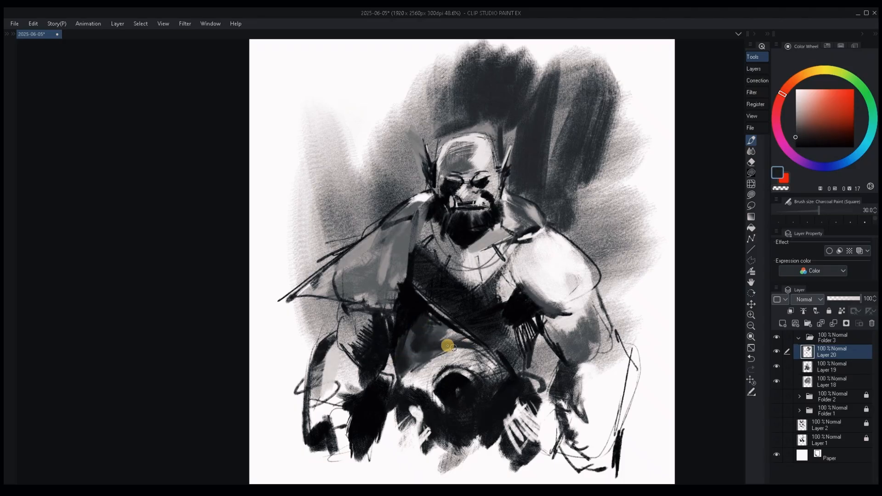
Paint a grey shadow across the neck and collarbone beneath the beard.
{"action": "key", "text": "bracketright"}
{"action": "key", "text": "bracketright"}
{"action": "key", "text": "bracketright"}
{"action": "left_click", "coordinate": [489, 244], "text": "alt"}
{"action": "mouse_move", "coordinate": [512, 236]}
{"action": "left_mouse_down"}
{"action": "mouse_move", "coordinate": [464, 251]}
{"action": "mouse_move", "coordinate": [459, 239]}
{"action": "mouse_move", "coordinate": [441, 244]}
{"action": "left_mouse_up"}
{"action": "left_click", "coordinate": [459, 246], "text": "alt"}
{"action": "key", "text": "bracketleft"}
{"action": "key", "text": "bracketleft"}
{"action": "key", "text": "bracketleft"}
Add small grey strokes to the beard and around the mouth and lower lip.
{"action": "left_click", "coordinate": [471, 217], "text": "alt"}
{"action": "key", "text": "bracketleft"}
{"action": "key", "text": "bracketleft"}
{"action": "key", "text": "bracketleft"}
{"action": "key", "text": "bracketleft"}
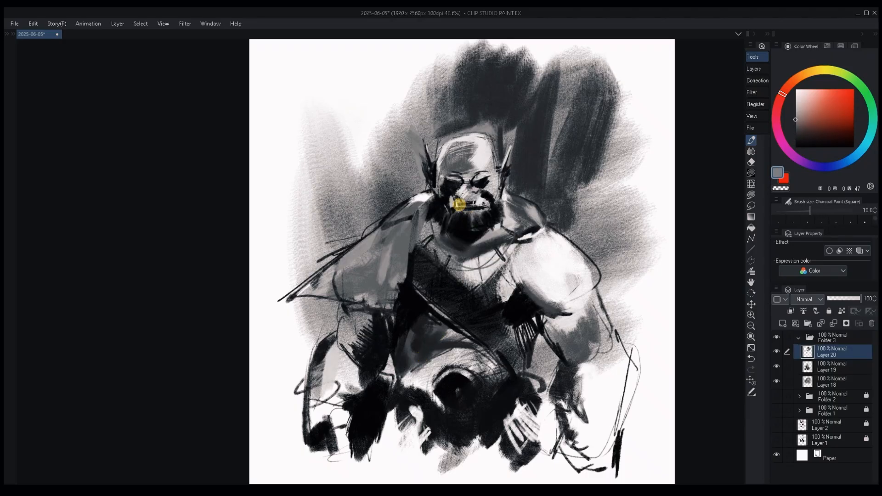
{"action": "left_click", "coordinate": [474, 212], "text": "alt"}
{"action": "key", "text": "bracketright"}
{"action": "key", "text": "bracketright"}
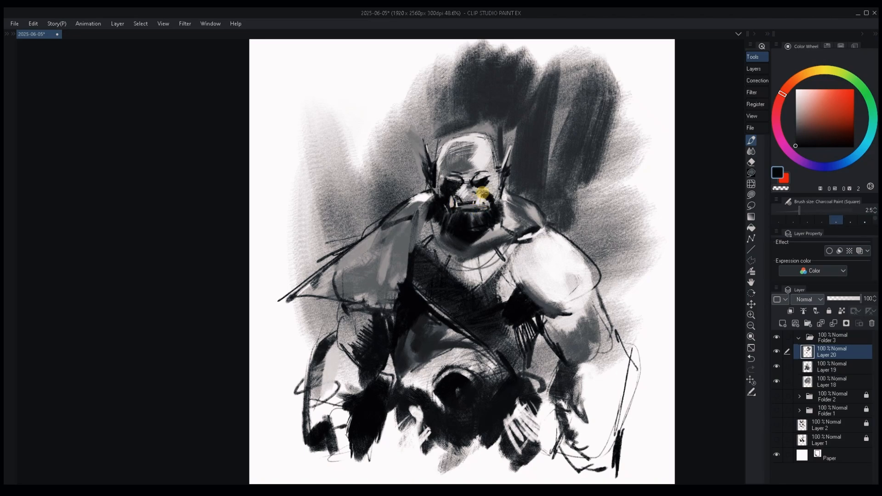
Darken the nose and the inner corner of the left-hand eye socket with small black strokes.
{"action": "left_click", "coordinate": [485, 164], "text": "alt"}
{"action": "key", "text": "]"}
{"action": "key", "text": "]"}
{"action": "key", "text": "]"}
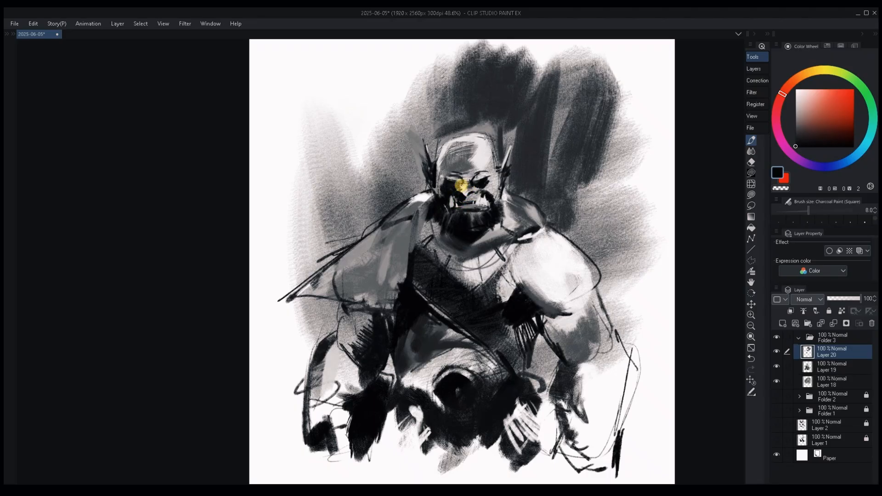
{"action": "left_click", "coordinate": [463, 191], "text": "alt"}
{"action": "key", "text": "]"}
{"action": "key", "text": "]"}
{"action": "left_click", "coordinate": [461, 188], "text": "alt"}
{"action": "left_click", "coordinate": [443, 179], "text": "alt"}
Rework both eyes with fine light and grey strokes to shape the lids and lower sockets.
{"action": "key", "text": "["}
{"action": "key", "text": "["}
{"action": "key", "text": "["}
{"action": "key", "text": "["}
{"action": "key", "text": "["}
{"action": "key", "text": "["}
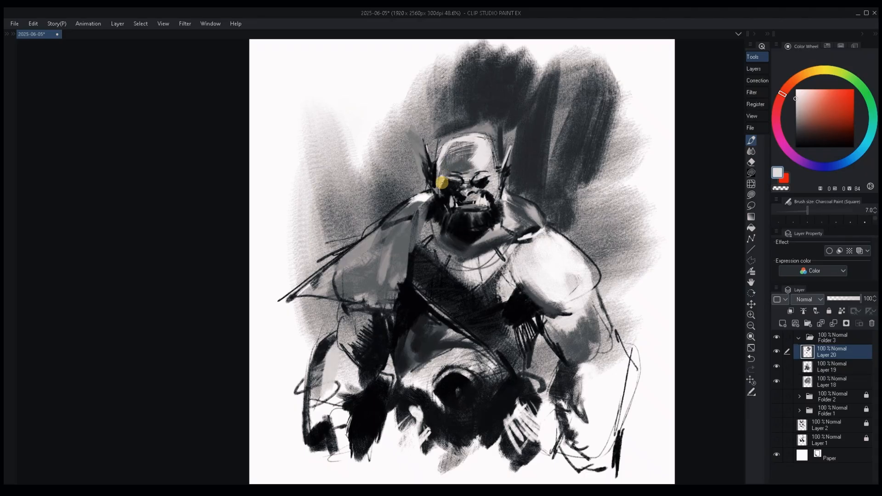
{"action": "key", "text": "bracketright"}
{"action": "left_click", "coordinate": [483, 184], "text": "alt"}
{"action": "left_click", "coordinate": [486, 177], "text": "alt"}
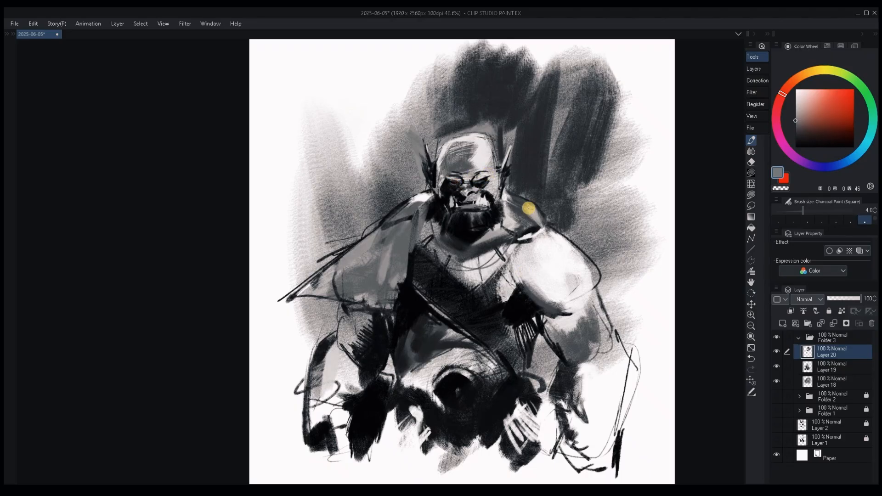
Darken the background beside the ears and around the crown of the head with dark grey charcoal strokes.
{"action": "left_click", "coordinate": [412, 166], "text": "alt"}
{"action": "key", "text": "bracketright"}
{"action": "key", "text": "bracketright"}
{"action": "key", "text": "bracketright"}
{"action": "key", "text": "bracketright"}
{"action": "key", "text": "bracketright"}
{"action": "key", "text": "bracketright"}
{"action": "key", "text": "bracketright"}
{"action": "key", "text": "bracketright"}
{"action": "key", "text": "bracketright"}
{"action": "left_click", "coordinate": [445, 130], "text": "alt"}
{"action": "left_click", "coordinate": [481, 129], "text": "alt"}
{"action": "left_click", "coordinate": [480, 113], "text": "alt"}
{"action": "key", "text": "bracketright"}
{"action": "key", "text": "bracketright"}
{"action": "key", "text": "bracketright"}
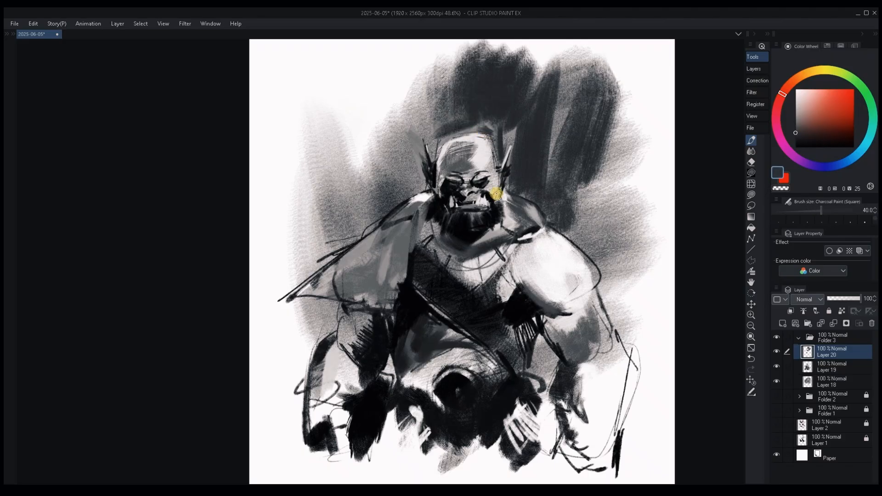
{"action": "left_click", "coordinate": [487, 132], "text": "alt"}
Paint broad dark charcoal strokes from above the head towards the canvas's upper-right corner and down behind the right-hand shoulder.
{"action": "key", "text": "bracketleft"}
{"action": "key", "text": "bracketleft"}
{"action": "key", "text": "bracketleft"}
{"action": "key", "text": "bracketleft"}
{"action": "mouse_move", "coordinate": [461, 131]}
{"action": "left_mouse_down"}
{"action": "mouse_move", "coordinate": [487, 131]}
{"action": "mouse_move", "coordinate": [501, 150]}
{"action": "mouse_move", "coordinate": [450, 124]}
{"action": "mouse_move", "coordinate": [646, 42]}
{"action": "left_mouse_up"}
{"action": "key", "text": "bracketright"}
{"action": "key", "text": "bracketright"}
{"action": "key", "text": "bracketright"}
{"action": "key", "text": "bracketright"}
{"action": "key", "text": "bracketright"}
{"action": "key", "text": "bracketleft"}
{"action": "key", "text": "bracketleft"}
{"action": "key", "text": "bracketleft"}
{"action": "key", "text": "bracketleft"}
{"action": "key", "text": "bracketleft"}
{"action": "key", "text": "bracketleft"}
{"action": "mouse_move", "coordinate": [524, 132]}
{"action": "left_mouse_down"}
{"action": "mouse_move", "coordinate": [492, 133]}
{"action": "mouse_move", "coordinate": [537, 105]}
{"action": "mouse_move", "coordinate": [583, 187]}
{"action": "mouse_move", "coordinate": [528, 197]}
{"action": "mouse_move", "coordinate": [571, 155]}
{"action": "mouse_move", "coordinate": [593, 258]}
{"action": "left_mouse_up"}
Deepen the background right of the head with black and tighten the dark tone around the right-hand ear with a size 30 brush.
{"action": "left_click", "coordinate": [795, 147]}
{"action": "mouse_move", "coordinate": [547, 87]}
{"action": "left_mouse_down"}
{"action": "mouse_move", "coordinate": [537, 170]}
{"action": "mouse_move", "coordinate": [616, 131]}
{"action": "left_mouse_up"}
{"action": "key", "text": "bracketleft"}
{"action": "key", "text": "bracketleft"}
{"action": "left_click_drag", "start_coordinate": [533, 163], "coordinate": [509, 182]}
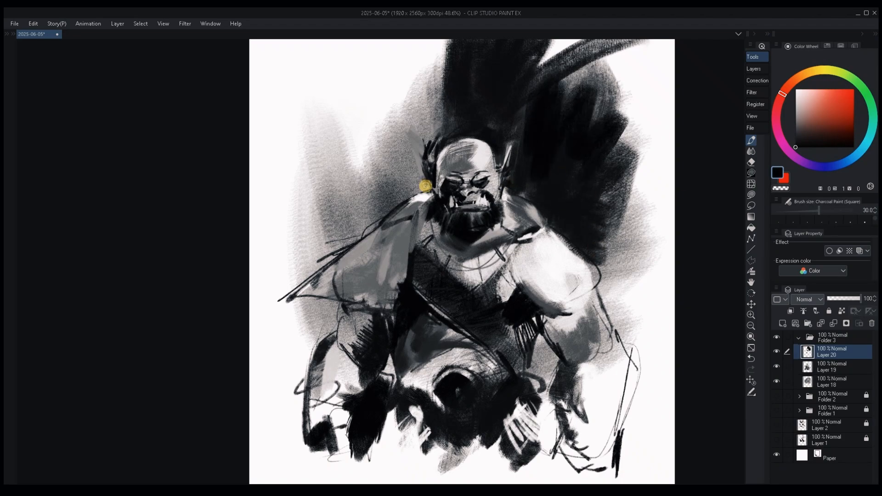
Block in the background left of the head in black, from the shoulder up, enlarging the charcoal brush to 250.
{"action": "key", "text": "bracketright"}
{"action": "key", "text": "bracketright"}
{"action": "key", "text": "bracketright"}
{"action": "key", "text": "bracketright"}
{"action": "key", "text": "bracketright"}
{"action": "mouse_move", "coordinate": [426, 186]}
{"action": "left_mouse_down"}
{"action": "mouse_move", "coordinate": [391, 191]}
{"action": "mouse_move", "coordinate": [390, 59]}
{"action": "mouse_move", "coordinate": [368, 193]}
{"action": "mouse_move", "coordinate": [382, 46]}
{"action": "left_mouse_up"}
{"action": "key", "text": "bracketright"}
{"action": "key", "text": "bracketright"}
{"action": "key", "text": "bracketright"}
{"action": "key", "text": "bracketright"}
{"action": "key", "text": "bracketright"}
{"action": "key", "text": "bracketright"}
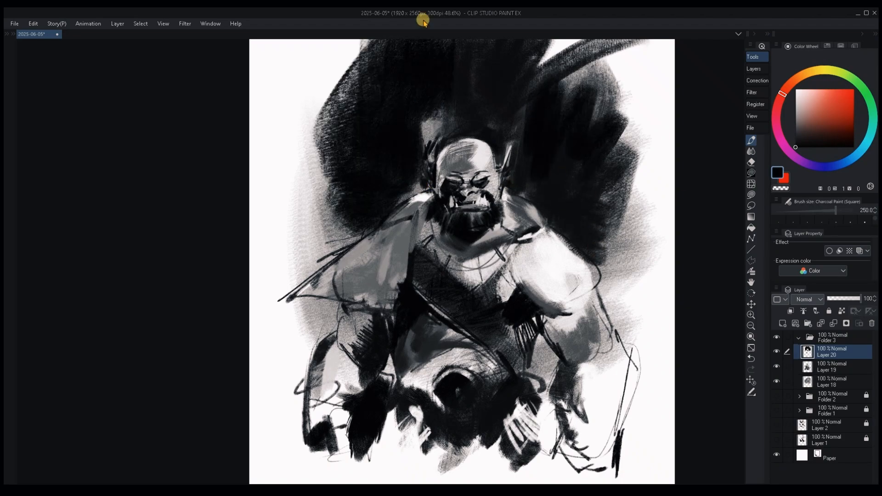
{"action": "left_click", "coordinate": [337, 226], "text": "alt"}
{"action": "left_click_drag", "start_coordinate": [276, 262], "coordinate": [640, 212]}
{"action": "key", "text": "ctrl+z"}
Block in dark grey charcoal behind both shoulders, extending the background tone outward and down towards the canvas sides.
{"action": "left_click", "coordinate": [616, 193], "text": "alt"}
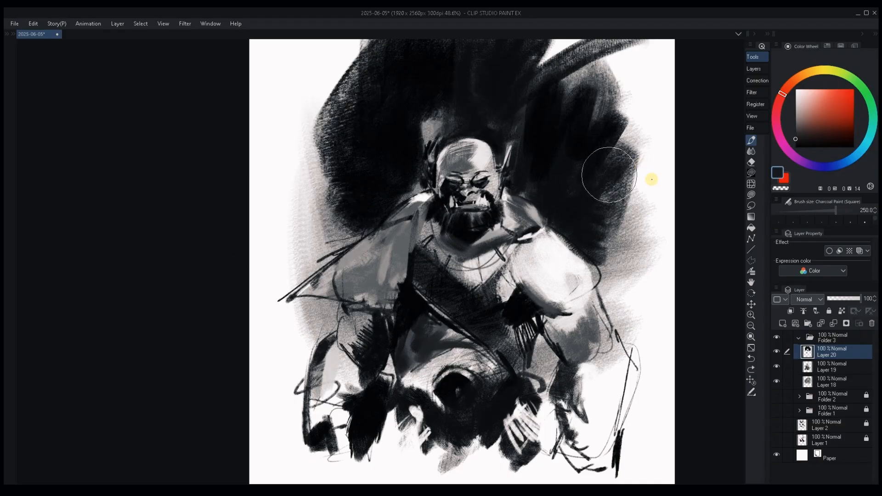
{"action": "mouse_move", "coordinate": [652, 179]}
{"action": "left_mouse_down"}
{"action": "mouse_move", "coordinate": [650, 308]}
{"action": "mouse_move", "coordinate": [618, 281]}
{"action": "left_mouse_up"}
{"action": "mouse_move", "coordinate": [317, 262]}
{"action": "left_mouse_down"}
{"action": "mouse_move", "coordinate": [330, 244]}
{"action": "mouse_move", "coordinate": [309, 152]}
{"action": "left_mouse_up"}
{"action": "left_click", "coordinate": [317, 185], "text": "alt"}
{"action": "left_click_drag", "start_coordinate": [317, 186], "coordinate": [354, 128]}
{"action": "left_click", "coordinate": [354, 128], "text": "alt"}
{"action": "mouse_move", "coordinate": [355, 128]}
{"action": "left_mouse_down"}
{"action": "mouse_move", "coordinate": [288, 131]}
{"action": "mouse_move", "coordinate": [280, 241]}
{"action": "mouse_move", "coordinate": [303, 281]}
{"action": "left_mouse_up"}
{"action": "left_click", "coordinate": [296, 219], "text": "alt"}
{"action": "left_click_drag", "start_coordinate": [400, 138], "coordinate": [410, 208]}
{"action": "left_click", "coordinate": [356, 184], "text": "alt"}
{"action": "mouse_move", "coordinate": [336, 179]}
{"action": "left_mouse_down"}
{"action": "mouse_move", "coordinate": [364, 148]}
{"action": "mouse_move", "coordinate": [306, 203]}
{"action": "left_mouse_up"}
{"action": "left_click", "coordinate": [371, 177], "text": "alt"}
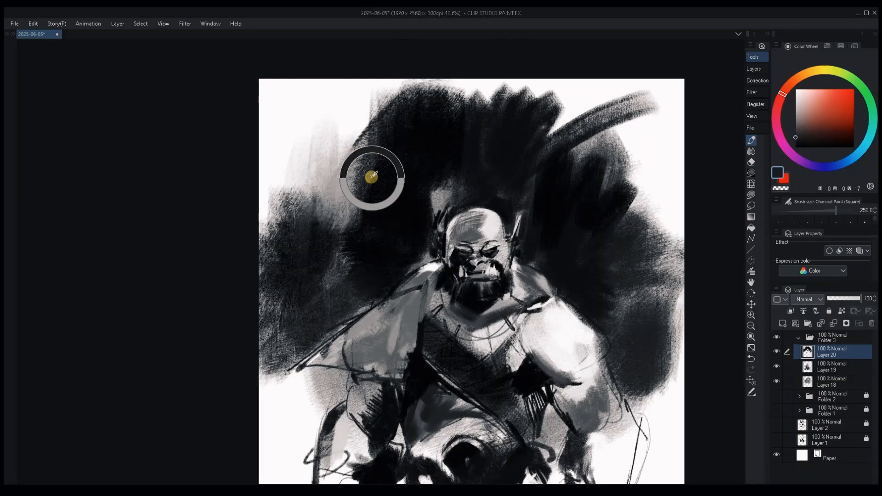
Fill the upper background with overlapping dark charcoal strokes above the head and behind the right-hand shoulder.
{"action": "mouse_move", "coordinate": [358, 161]}
{"action": "left_mouse_down"}
{"action": "mouse_move", "coordinate": [300, 206]}
{"action": "mouse_move", "coordinate": [337, 170]}
{"action": "mouse_move", "coordinate": [321, 225]}
{"action": "left_mouse_up"}
{"action": "left_click_drag", "start_coordinate": [632, 172], "coordinate": [648, 214]}
{"action": "left_click", "coordinate": [598, 92], "text": "alt"}
{"action": "mouse_move", "coordinate": [572, 131]}
{"action": "left_mouse_down"}
{"action": "mouse_move", "coordinate": [579, 128]}
{"action": "mouse_move", "coordinate": [552, 138]}
{"action": "left_mouse_up"}
{"action": "left_click", "coordinate": [549, 170], "text": "alt"}
{"action": "mouse_move", "coordinate": [549, 170]}
{"action": "left_mouse_down"}
{"action": "mouse_move", "coordinate": [629, 122]}
{"action": "mouse_move", "coordinate": [652, 184]}
{"action": "left_mouse_up"}
{"action": "mouse_move", "coordinate": [326, 165]}
{"action": "left_mouse_down"}
{"action": "mouse_move", "coordinate": [447, 46]}
{"action": "mouse_move", "coordinate": [563, 119]}
{"action": "left_mouse_up"}
{"action": "mouse_move", "coordinate": [612, 282]}
{"action": "left_mouse_down"}
{"action": "mouse_move", "coordinate": [614, 244]}
{"action": "mouse_move", "coordinate": [548, 305]}
{"action": "left_mouse_up"}
Extend the dark tone into the canvas's top-left corner and right-hand background with a larger charcoal brush.
{"action": "key", "text": "bracketright"}
{"action": "key", "text": "bracketright"}
{"action": "mouse_move", "coordinate": [414, 87]}
{"action": "left_mouse_down"}
{"action": "mouse_move", "coordinate": [639, 91]}
{"action": "mouse_move", "coordinate": [640, 273]}
{"action": "mouse_move", "coordinate": [396, 85]}
{"action": "mouse_move", "coordinate": [279, 86]}
{"action": "left_mouse_up"}
{"action": "left_click_drag", "start_coordinate": [525, 255], "coordinate": [638, 226]}
{"action": "mouse_move", "coordinate": [322, 198]}
{"action": "left_mouse_down"}
{"action": "mouse_move", "coordinate": [300, 137]}
{"action": "mouse_move", "coordinate": [446, 85]}
{"action": "mouse_move", "coordinate": [384, 354]}
{"action": "left_mouse_up"}
{"action": "key", "text": "ctrl+z"}
{"action": "mouse_move", "coordinate": [322, 87]}
{"action": "left_mouse_down"}
{"action": "mouse_move", "coordinate": [372, 75]}
{"action": "mouse_move", "coordinate": [335, 301]}
{"action": "left_mouse_up"}
{"action": "key", "text": "ctrl+z"}
Brush charcoal texture down the left-hand background and along the right-hand canvas edge, undoing the stray stroke by the right-hand arm.
{"action": "mouse_move", "coordinate": [332, 194]}
{"action": "left_mouse_down"}
{"action": "mouse_move", "coordinate": [333, 311]}
{"action": "mouse_move", "coordinate": [317, 207]}
{"action": "mouse_move", "coordinate": [429, 180]}
{"action": "mouse_move", "coordinate": [336, 286]}
{"action": "mouse_move", "coordinate": [294, 425]}
{"action": "left_mouse_up"}
{"action": "mouse_move", "coordinate": [523, 339]}
{"action": "left_mouse_down"}
{"action": "mouse_move", "coordinate": [446, 304]}
{"action": "mouse_move", "coordinate": [440, 288]}
{"action": "left_mouse_up"}
{"action": "left_click", "coordinate": [634, 394], "text": "alt"}
{"action": "key", "text": "ctrl+z"}
{"action": "left_click_drag", "start_coordinate": [622, 223], "coordinate": [644, 114]}
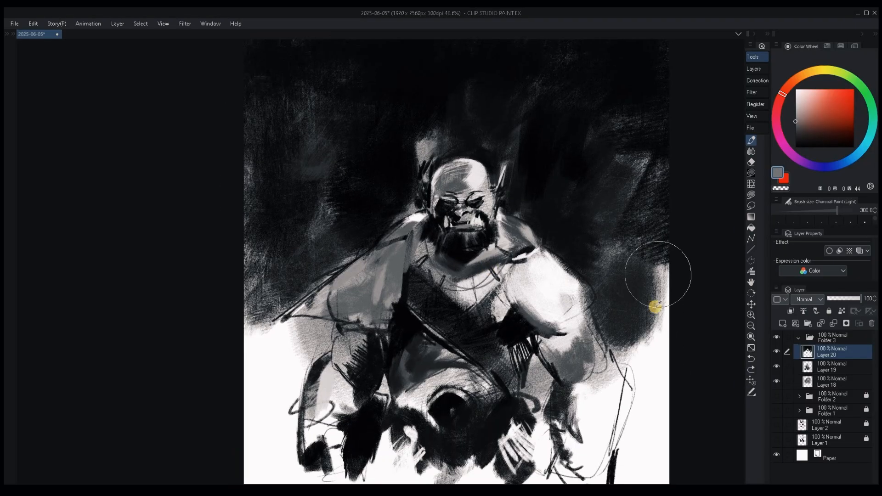
Layer soft mid-grey texture over both sides of the background with the Charcoal Paint (Light) brush at size 500.
{"action": "left_click", "coordinate": [650, 292], "text": "alt"}
{"action": "left_click", "coordinate": [654, 296], "text": "alt"}
{"action": "key", "text": "]"}
{"action": "key", "text": "]"}
{"action": "left_click_drag", "start_coordinate": [623, 290], "coordinate": [576, 195]}
{"action": "mouse_move", "coordinate": [317, 259]}
{"action": "left_mouse_down"}
{"action": "mouse_move", "coordinate": [273, 189]}
{"action": "mouse_move", "coordinate": [280, 119]}
{"action": "mouse_move", "coordinate": [254, 333]}
{"action": "left_mouse_up"}
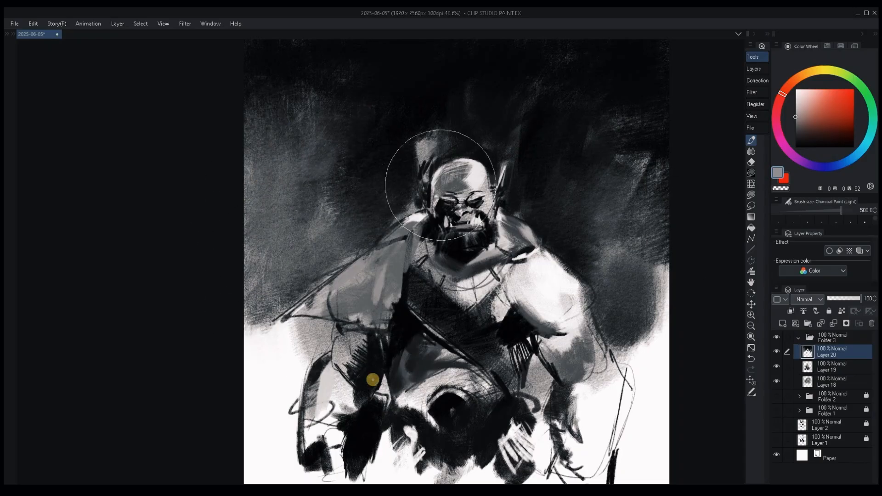
{"action": "left_click_drag", "start_coordinate": [328, 346], "coordinate": [401, 374]}
{"action": "mouse_move", "coordinate": [352, 352]}
{"action": "left_mouse_down"}
{"action": "mouse_move", "coordinate": [310, 230]}
{"action": "mouse_move", "coordinate": [413, 257]}
{"action": "left_mouse_up"}
{"action": "mouse_move", "coordinate": [673, 378]}
{"action": "left_mouse_down"}
{"action": "mouse_move", "coordinate": [569, 308]}
{"action": "mouse_move", "coordinate": [545, 266]}
{"action": "left_mouse_up"}
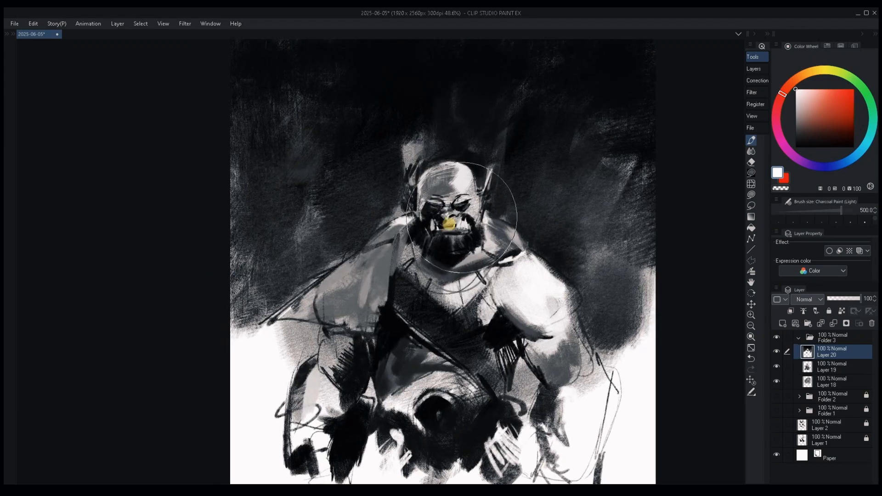
Darken the left-hand shoulder with soft black from the light charcoal brush at size 200.
{"action": "key", "text": "d"}
{"action": "key", "text": "["}
{"action": "key", "text": "["}
{"action": "key", "text": "["}
{"action": "key", "text": "["}
{"action": "left_click_drag", "start_coordinate": [368, 246], "coordinate": [390, 285]}
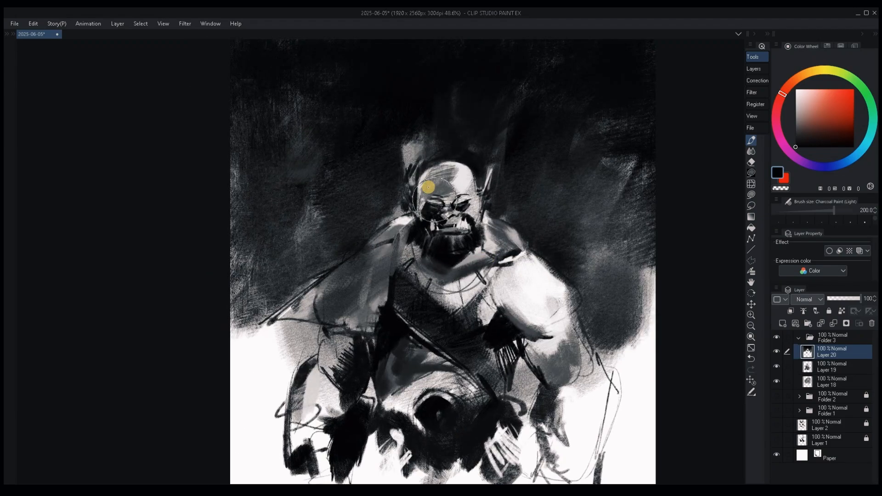
{"action": "left_click_drag", "start_coordinate": [428, 187], "coordinate": [418, 281]}
{"action": "key", "text": "ctrl+z"}
{"action": "left_click_drag", "start_coordinate": [442, 167], "coordinate": [430, 276]}
{"action": "key", "text": "ctrl+z"}
{"action": "mouse_move", "coordinate": [440, 203]}
{"action": "left_mouse_down"}
{"action": "mouse_move", "coordinate": [435, 165]}
{"action": "mouse_move", "coordinate": [405, 197]}
{"action": "left_mouse_up"}
{"action": "key", "text": "ctrl+z"}
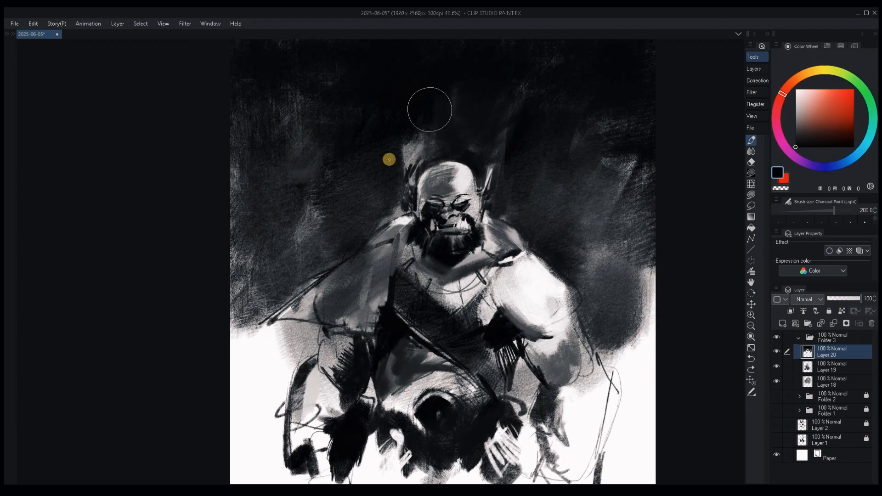
Shade the background above the left-hand ear, the left-hand shoulder and the belly with soft black strokes.
{"action": "left_click_drag", "start_coordinate": [430, 115], "coordinate": [401, 166]}
{"action": "left_click_drag", "start_coordinate": [373, 224], "coordinate": [328, 284]}
{"action": "mouse_move", "coordinate": [436, 374]}
{"action": "left_mouse_down"}
{"action": "mouse_move", "coordinate": [431, 415]}
{"action": "mouse_move", "coordinate": [407, 424]}
{"action": "mouse_move", "coordinate": [390, 416]}
{"action": "left_mouse_up"}
Shade the right-hand side of the torso, the forearm and the hand with soft black using a brush of about 170.
{"action": "key", "text": "["}
{"action": "key", "text": "["}
{"action": "mouse_move", "coordinate": [474, 390]}
{"action": "left_mouse_down"}
{"action": "mouse_move", "coordinate": [506, 344]}
{"action": "mouse_move", "coordinate": [559, 299]}
{"action": "mouse_move", "coordinate": [533, 327]}
{"action": "left_mouse_up"}
{"action": "mouse_move", "coordinate": [566, 386]}
{"action": "left_mouse_down"}
{"action": "mouse_move", "coordinate": [573, 461]}
{"action": "mouse_move", "coordinate": [582, 421]}
{"action": "left_mouse_up"}
{"action": "key", "text": "]"}
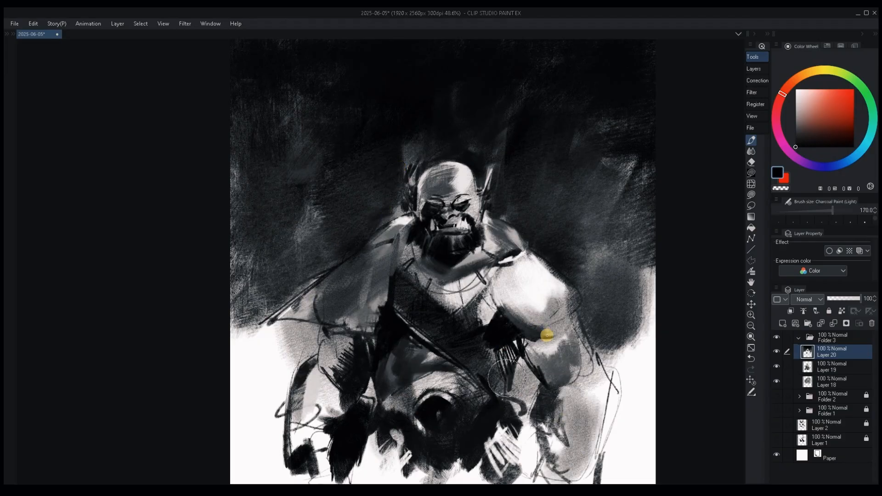
{"action": "left_click_drag", "start_coordinate": [546, 335], "coordinate": [552, 338]}
{"action": "mouse_move", "coordinate": [520, 405]}
{"action": "left_mouse_down"}
{"action": "mouse_move", "coordinate": [535, 321]}
{"action": "mouse_move", "coordinate": [533, 386]}
{"action": "mouse_move", "coordinate": [517, 363]}
{"action": "mouse_move", "coordinate": [519, 400]}
{"action": "left_mouse_up"}
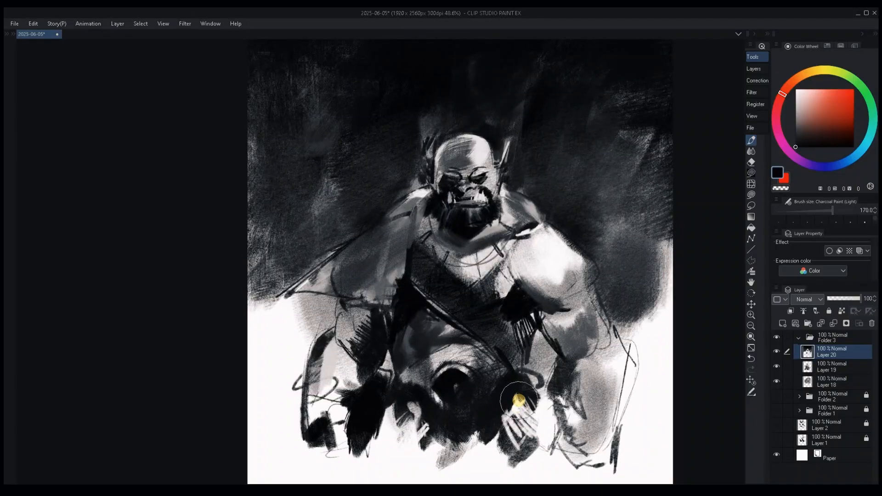
Save the drawing and add a new layer on top, comparing the picture with the painted layer below hidden and shown.
{"action": "key", "text": "ctrl+s"}
{"action": "left_click_drag", "start_coordinate": [571, 330], "coordinate": [538, 339]}
{"action": "mouse_move", "coordinate": [551, 281]}
{"action": "left_mouse_down"}
{"action": "mouse_move", "coordinate": [587, 219]}
{"action": "mouse_move", "coordinate": [537, 262]}
{"action": "mouse_move", "coordinate": [542, 269]}
{"action": "left_mouse_up"}
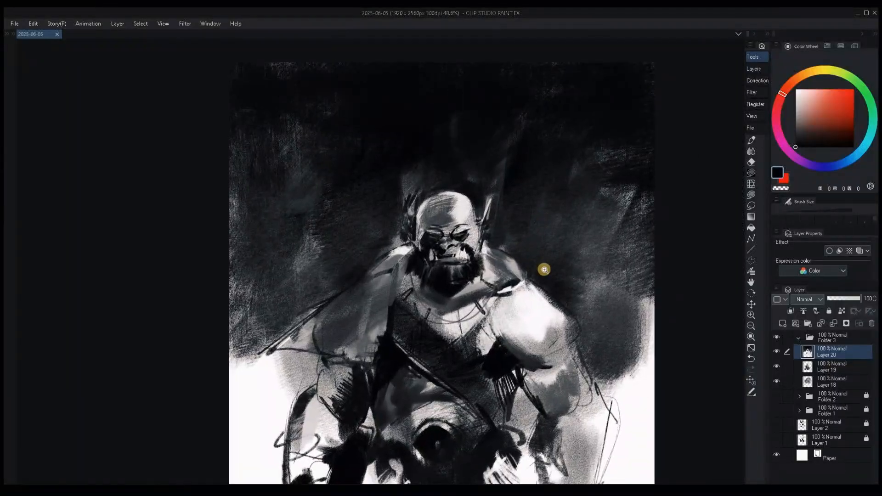
{"action": "key", "text": "ctrl+shift+n"}
{"action": "left_click", "coordinate": [777, 366]}
{"action": "left_click", "coordinate": [776, 380]}
{"action": "left_click", "coordinate": [776, 379]}
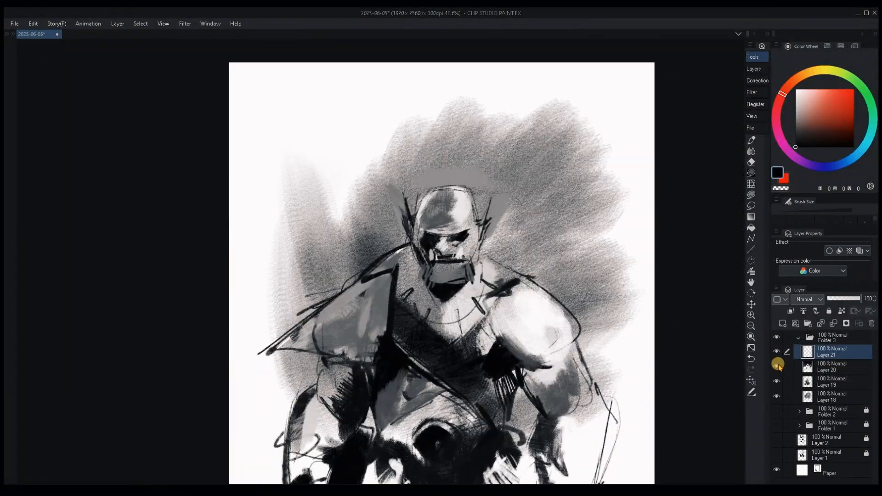
{"action": "left_click", "coordinate": [778, 365]}
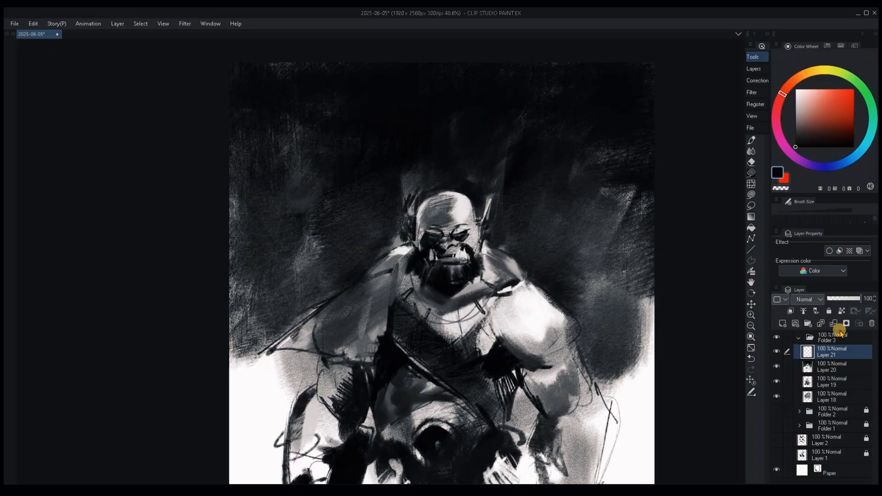
Add tiny near-black charcoal strokes around the nose and mouth on the new layer with a size 4 brush.
{"action": "left_click_drag", "start_coordinate": [481, 196], "coordinate": [516, 200]}
{"action": "key", "text": "b"}
{"action": "mouse_move", "coordinate": [692, 192]}
{"action": "left_mouse_down"}
{"action": "mouse_move", "coordinate": [636, 189]}
{"action": "mouse_move", "coordinate": [521, 209]}
{"action": "left_mouse_up"}
{"action": "left_click_drag", "start_coordinate": [460, 248], "coordinate": [479, 212]}
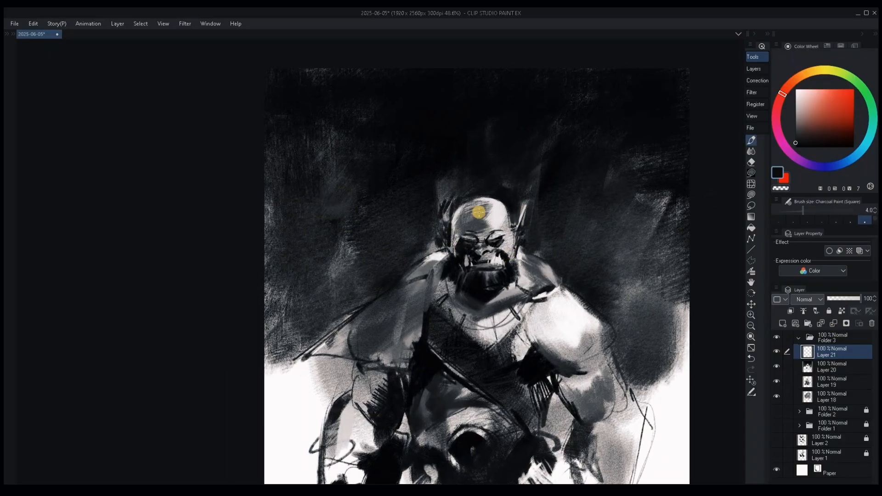
{"action": "left_click", "coordinate": [488, 248], "text": "alt"}
{"action": "left_click_drag", "start_coordinate": [477, 256], "coordinate": [487, 236]}
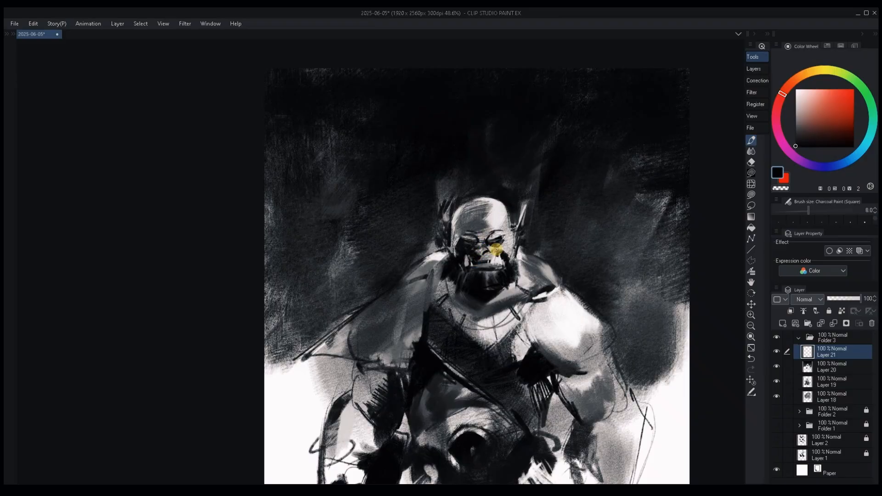
Copy a rectangular area around the head onto its own layer and clear the selection.
{"action": "key", "text": "m"}
{"action": "left_click_drag", "start_coordinate": [429, 184], "coordinate": [540, 307]}
{"action": "key", "text": "ctrl+c"}
{"action": "key", "text": "ctrl+v"}
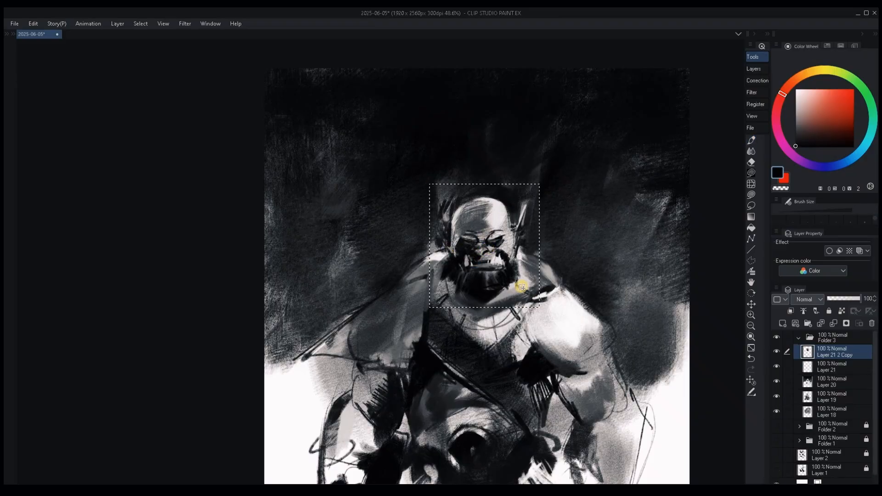
{"action": "key", "text": "ctrl+d"}
Reshape the mouth, jaw and beard on the copied head with Liquify Push, enlarging the brush from 60 to 120.
{"action": "left_click", "coordinate": [757, 185]}
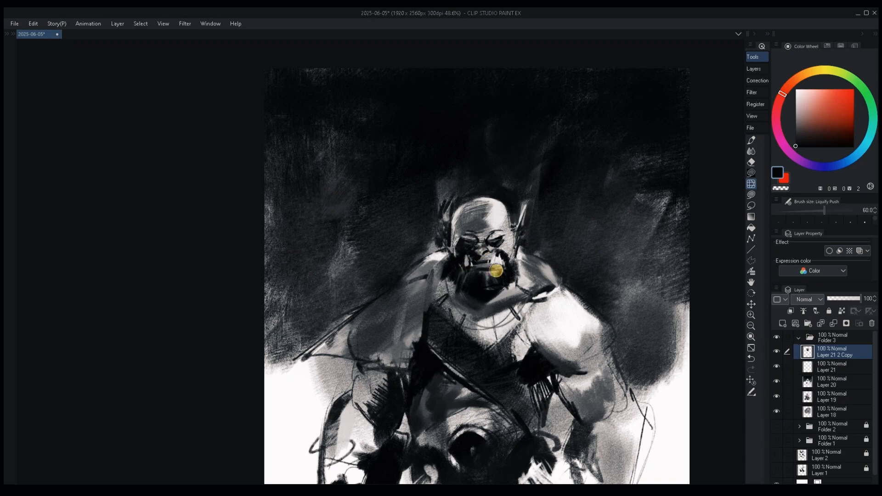
{"action": "left_click_drag", "start_coordinate": [489, 266], "coordinate": [480, 268]}
{"action": "mouse_move", "coordinate": [489, 268]}
{"action": "left_mouse_down"}
{"action": "mouse_move", "coordinate": [445, 270]}
{"action": "mouse_move", "coordinate": [435, 257]}
{"action": "mouse_move", "coordinate": [436, 294]}
{"action": "mouse_move", "coordinate": [444, 268]}
{"action": "left_mouse_up"}
{"action": "key", "text": "bracketright"}
{"action": "key", "text": "bracketright"}
{"action": "key", "text": "bracketright"}
{"action": "key", "text": "bracketright"}
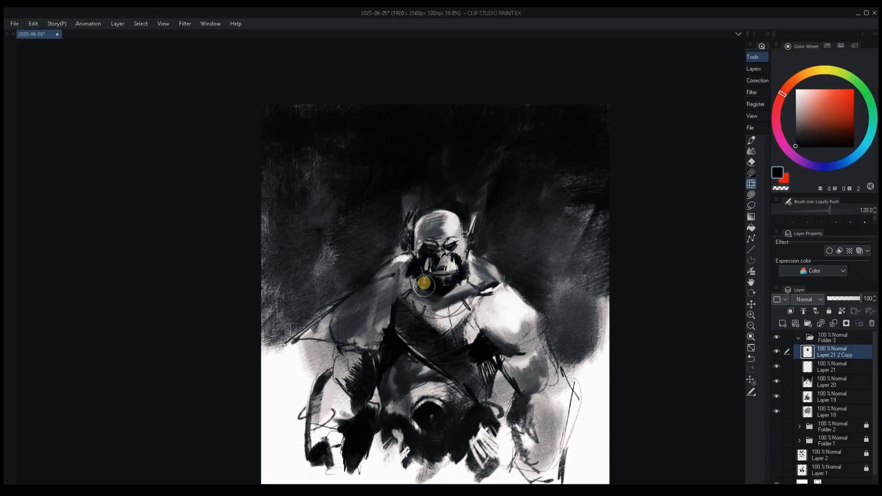
{"action": "mouse_move", "coordinate": [424, 283]}
{"action": "left_mouse_down"}
{"action": "mouse_move", "coordinate": [425, 268]}
{"action": "mouse_move", "coordinate": [461, 274]}
{"action": "left_mouse_up"}
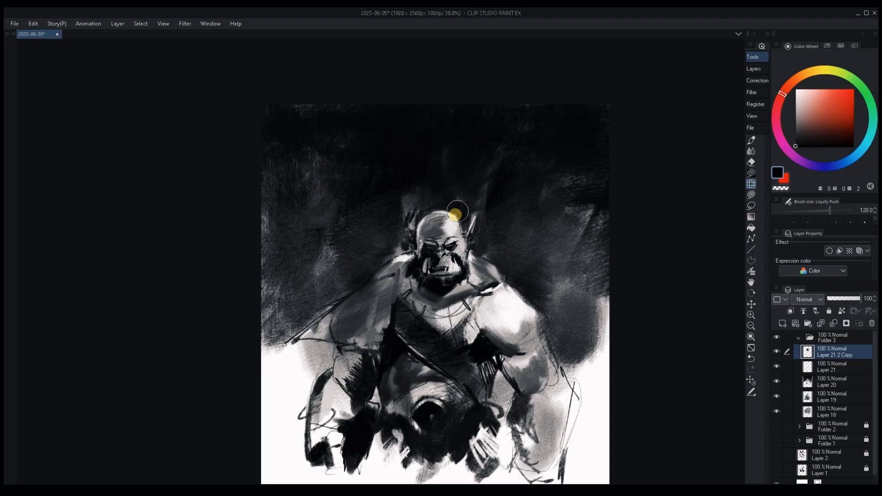
Undo the last liquify push and reshape the crown of the head with Liquify Push at size 170.
{"action": "key", "text": "ctrl+z"}
{"action": "key", "text": "]"}
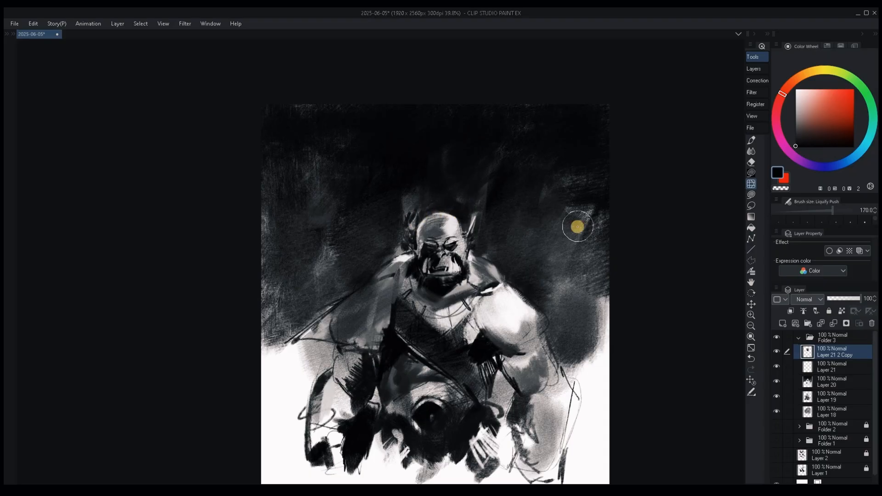
{"action": "left_click_drag", "start_coordinate": [455, 213], "coordinate": [470, 198]}
Compare the liquified head with the original by stepping through the last edit and toggling the copied layer's visibility.
{"action": "scroll", "coordinate": [579, 266], "scroll_direction": "up", "scroll_amount": 3}
{"action": "scroll", "coordinate": [579, 249], "scroll_direction": "down", "scroll_amount": 2}
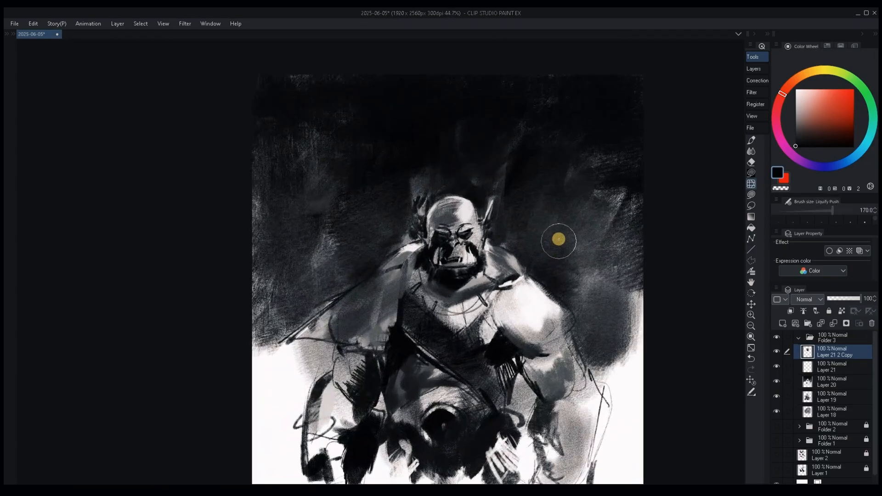
{"action": "key", "text": "ctrl+z"}
{"action": "key", "text": "ctrl+y"}
{"action": "key", "text": "ctrl+comma"}
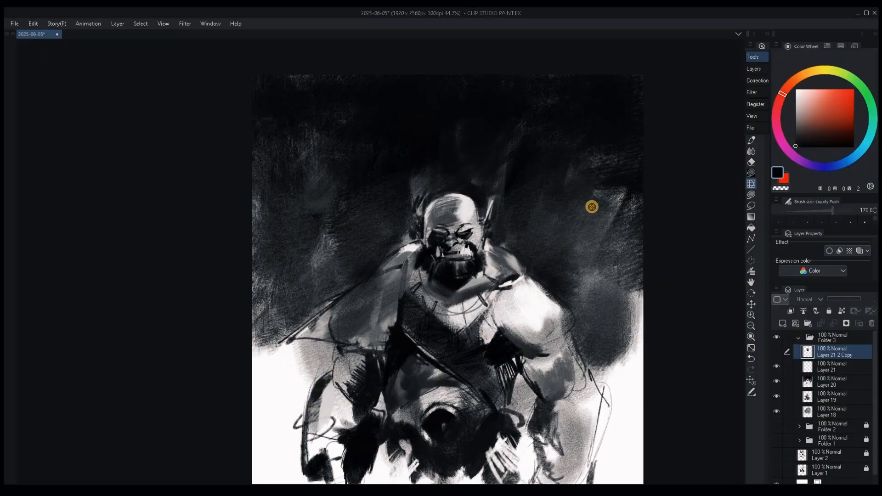
{"action": "key", "text": "ctrl+comma"}
{"action": "mouse_move", "coordinate": [587, 205]}
{"action": "left_mouse_down"}
{"action": "mouse_move", "coordinate": [537, 244]}
{"action": "mouse_move", "coordinate": [553, 302]}
{"action": "left_mouse_up"}
Add a new layer above the liquified head for charcoal painting and save the file.
{"action": "key", "text": "b"}
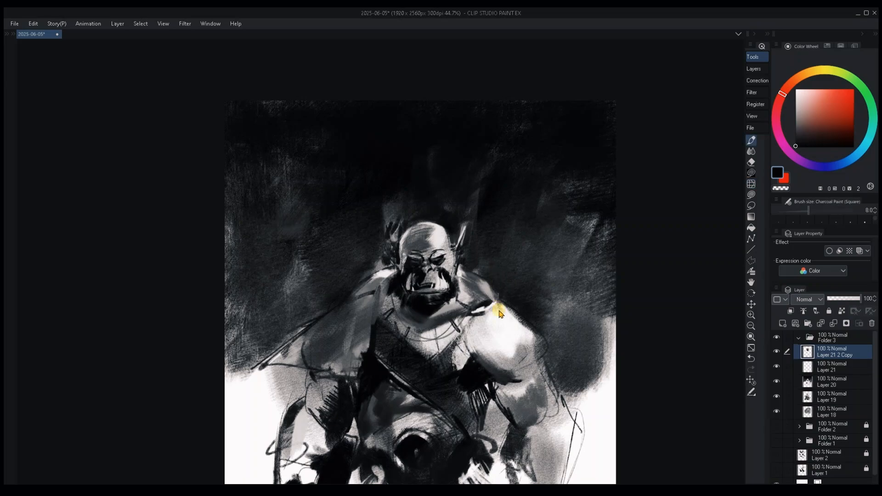
{"action": "key", "text": "ctrl+shift+n"}
{"action": "key", "text": "ctrl+s"}
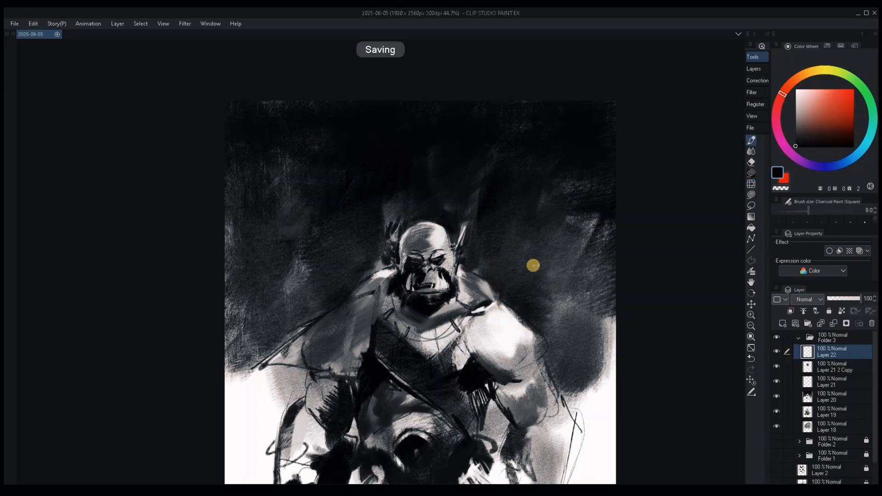
{"action": "scroll", "coordinate": [533, 274], "scroll_direction": "up", "scroll_amount": 2}
{"action": "scroll", "coordinate": [533, 275], "scroll_direction": "down", "scroll_amount": 1}
{"action": "left_click_drag", "start_coordinate": [473, 325], "coordinate": [469, 313]}
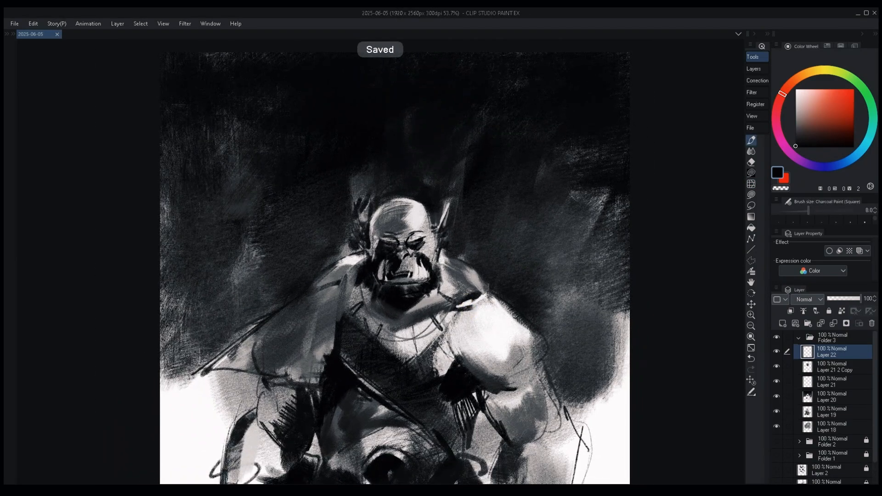
Rework the mouth line and lower lip with small grey charcoal strokes.
{"action": "left_click_drag", "start_coordinate": [387, 281], "coordinate": [426, 283]}
{"action": "left_click", "coordinate": [420, 287], "text": "alt"}
{"action": "left_click", "coordinate": [409, 235], "text": "alt"}
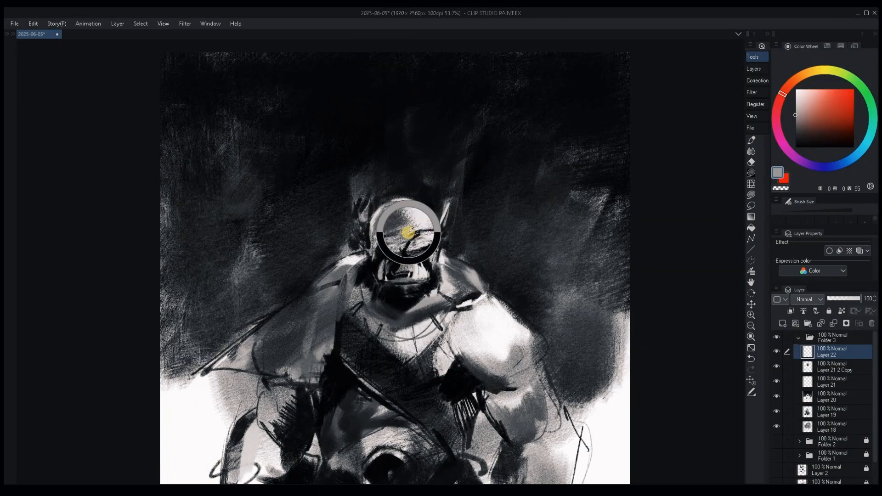
{"action": "key", "text": "b"}
{"action": "left_click", "coordinate": [408, 281], "text": "alt"}
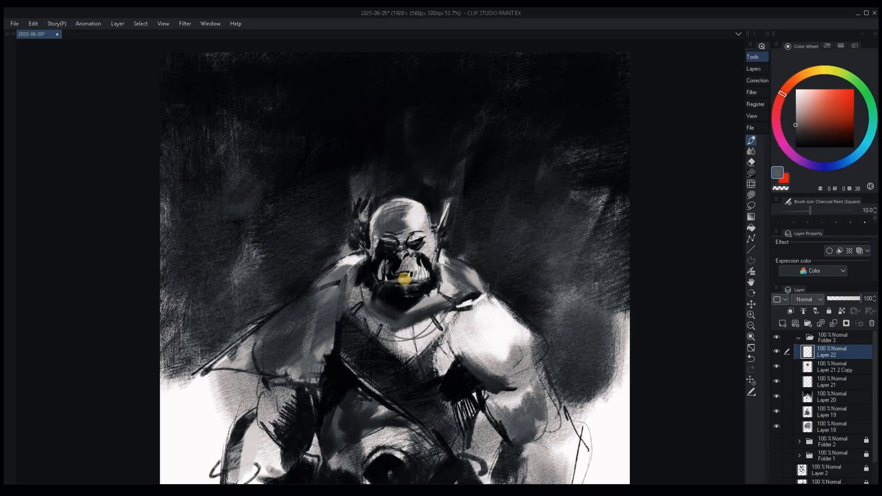
{"action": "left_click", "coordinate": [402, 277], "text": "alt"}
{"action": "key", "text": "["}
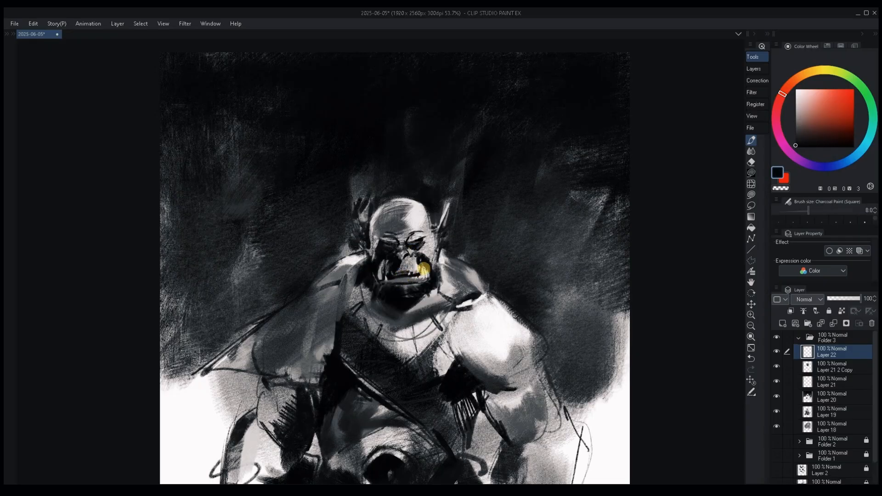
Refine the upper lip and teeth with small light and dark charcoal strokes.
{"action": "left_click", "coordinate": [425, 275], "text": "alt"}
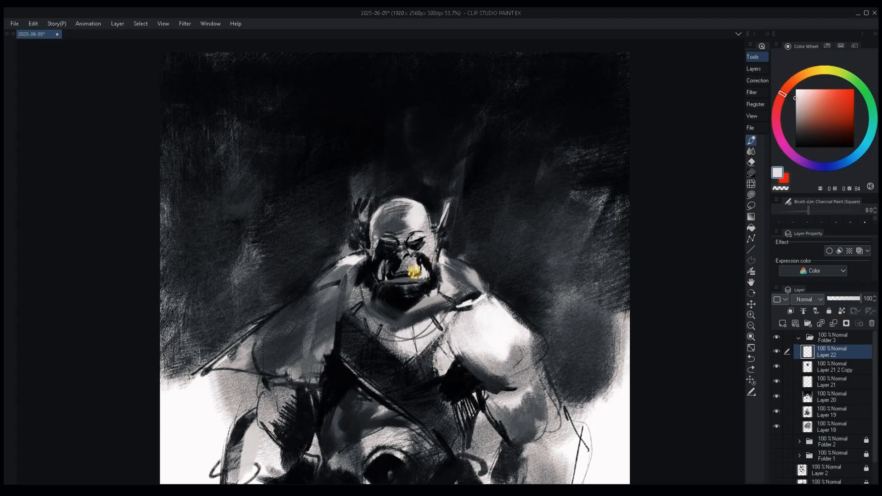
{"action": "left_click", "coordinate": [408, 278], "text": "alt"}
{"action": "left_click", "coordinate": [406, 276], "text": "alt"}
{"action": "left_click", "coordinate": [402, 271], "text": "alt"}
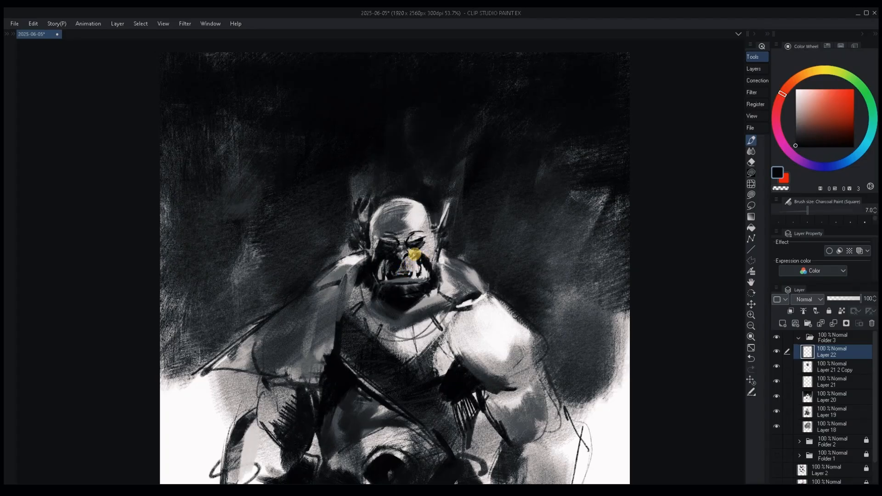
Define the nose and nostrils with fine near-black strokes, reducing the charcoal brush to size 4.
{"action": "left_click", "coordinate": [406, 257], "text": "alt"}
{"action": "left_click", "coordinate": [403, 258], "text": "alt"}
{"action": "left_click", "coordinate": [400, 261], "text": "alt"}
{"action": "left_click", "coordinate": [409, 259], "text": "alt"}
{"action": "left_click", "coordinate": [403, 257], "text": "alt"}
{"action": "left_click", "coordinate": [402, 258], "text": "alt"}
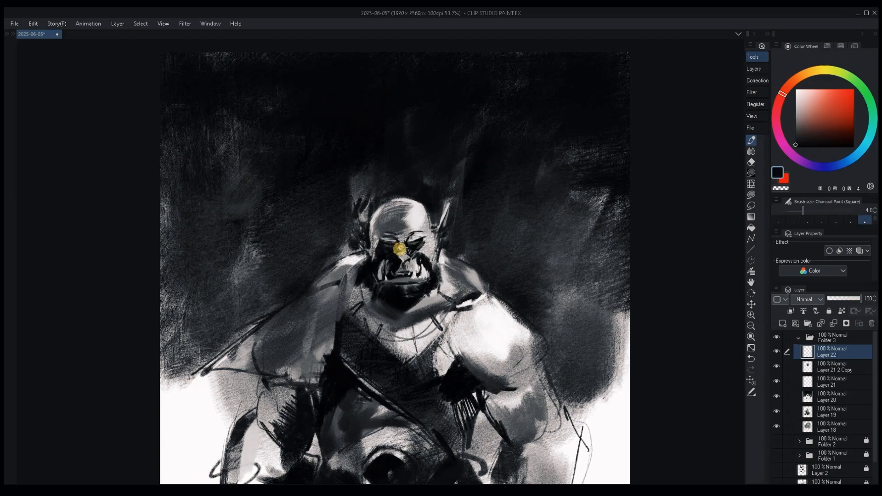
Refine the brow, eyelids and forehead with light and mid-grey charcoal strokes at brush sizes 15 to 20.
{"action": "left_click", "coordinate": [394, 240], "text": "alt"}
{"action": "key", "text": "bracketright"}
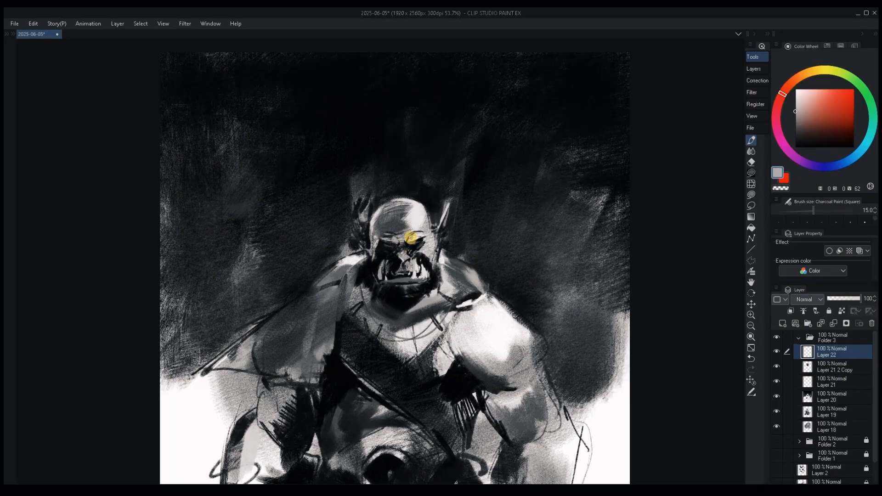
{"action": "left_click", "coordinate": [416, 235], "text": "alt"}
{"action": "key", "text": "bracketleft"}
{"action": "left_click", "coordinate": [413, 238], "text": "alt"}
{"action": "key", "text": "bracketright"}
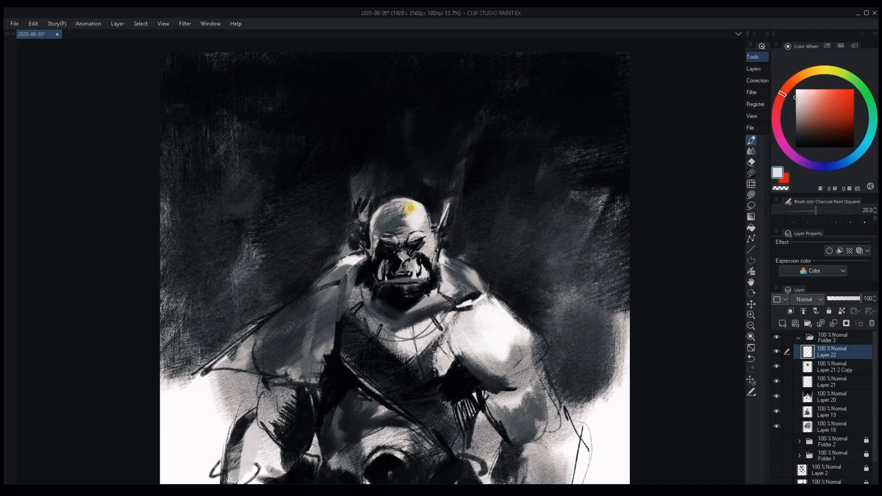
{"action": "left_click", "coordinate": [374, 239], "text": "alt"}
{"action": "key", "text": "bracketleft"}
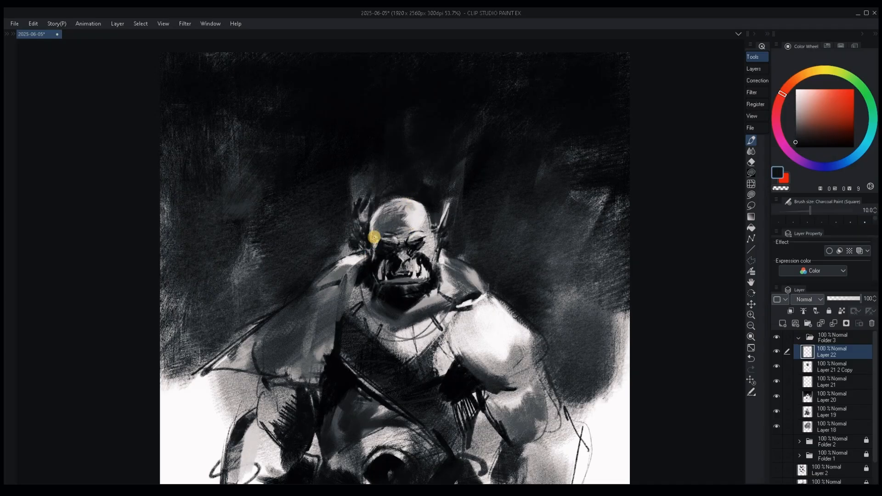
Shade the left side of the head and temple with dark charcoal strokes, enlarging the brush from size 10.
{"action": "left_click", "coordinate": [377, 231], "text": "alt"}
{"action": "key", "text": "bracketright"}
{"action": "key", "text": "bracketright"}
{"action": "key", "text": "bracketright"}
{"action": "key", "text": "bracketright"}
{"action": "key", "text": "bracketright"}
{"action": "key", "text": "bracketright"}
{"action": "key", "text": "bracketright"}
{"action": "key", "text": "bracketright"}
{"action": "left_click_drag", "start_coordinate": [384, 211], "coordinate": [376, 247]}
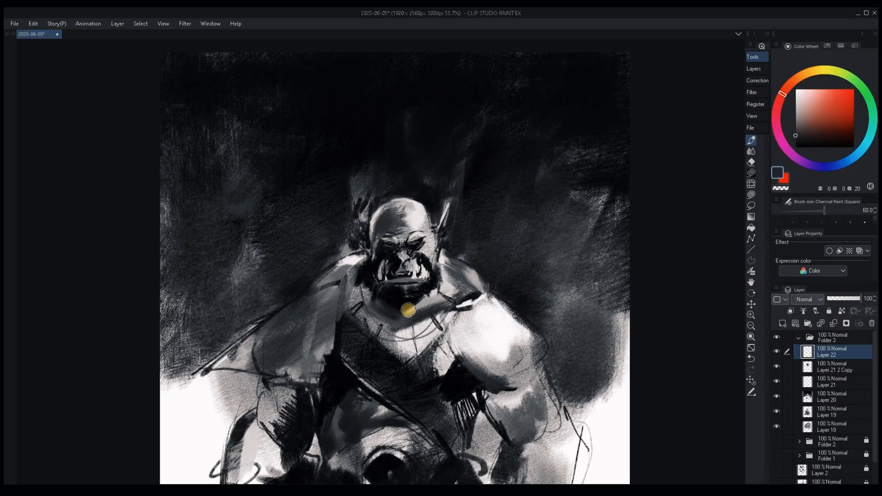
Paint over the old spiky left ear with near-black charcoal at brush size 80.
{"action": "left_click", "coordinate": [380, 177], "text": "alt"}
{"action": "key", "text": "bracketright"}
{"action": "key", "text": "bracketright"}
{"action": "mouse_move", "coordinate": [359, 173]}
{"action": "left_mouse_down"}
{"action": "mouse_move", "coordinate": [352, 226]}
{"action": "mouse_move", "coordinate": [361, 219]}
{"action": "left_mouse_up"}
{"action": "left_click", "coordinate": [337, 205], "text": "alt"}
{"action": "key", "text": "ctrl+z"}
{"action": "left_click_drag", "start_coordinate": [447, 200], "coordinate": [452, 208]}
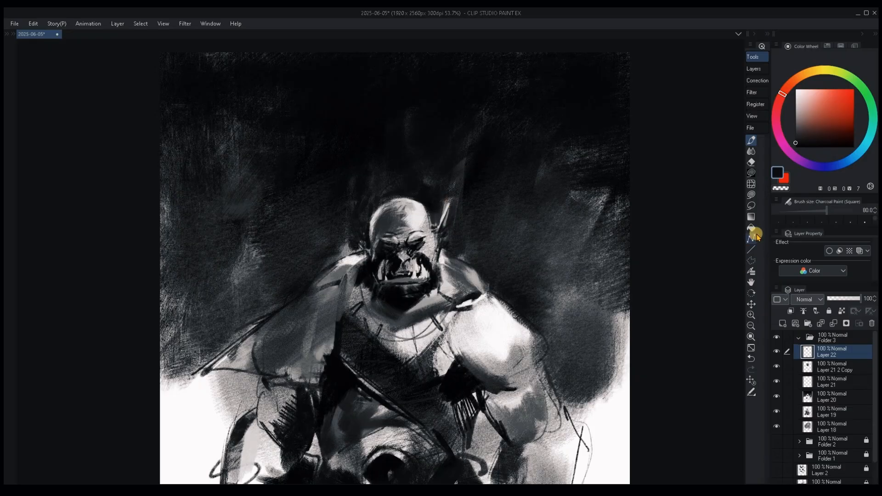
Redraw the pointed ears thinner and shorter with fine grey strokes at brush size 8, trimming the right ear's tip.
{"action": "left_click", "coordinate": [369, 251], "text": "alt"}
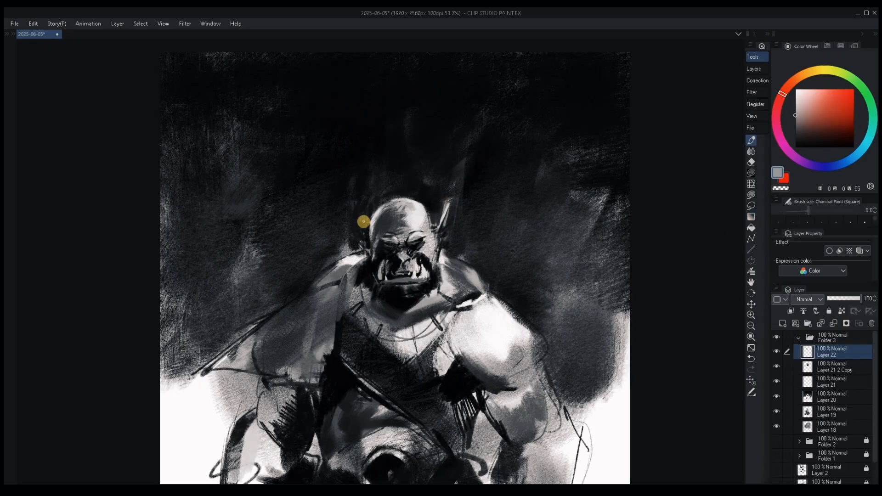
{"action": "left_click", "coordinate": [443, 206], "text": "alt"}
{"action": "key", "text": "bracketright"}
{"action": "key", "text": "bracketright"}
{"action": "key", "text": "bracketright"}
{"action": "key", "text": "bracketright"}
{"action": "key", "text": "bracketright"}
{"action": "key", "text": "bracketright"}
{"action": "key", "text": "bracketright"}
{"action": "key", "text": "bracketright"}
{"action": "mouse_move", "coordinate": [445, 212]}
{"action": "left_mouse_down"}
{"action": "mouse_move", "coordinate": [461, 189]}
{"action": "mouse_move", "coordinate": [439, 229]}
{"action": "left_mouse_up"}
{"action": "left_click", "coordinate": [441, 223], "text": "alt"}
{"action": "key", "text": "bracketleft"}
{"action": "key", "text": "bracketleft"}
{"action": "key", "text": "bracketleft"}
{"action": "key", "text": "bracketleft"}
{"action": "key", "text": "bracketleft"}
{"action": "key", "text": "bracketleft"}
{"action": "key", "text": "bracketleft"}
{"action": "key", "text": "bracketleft"}
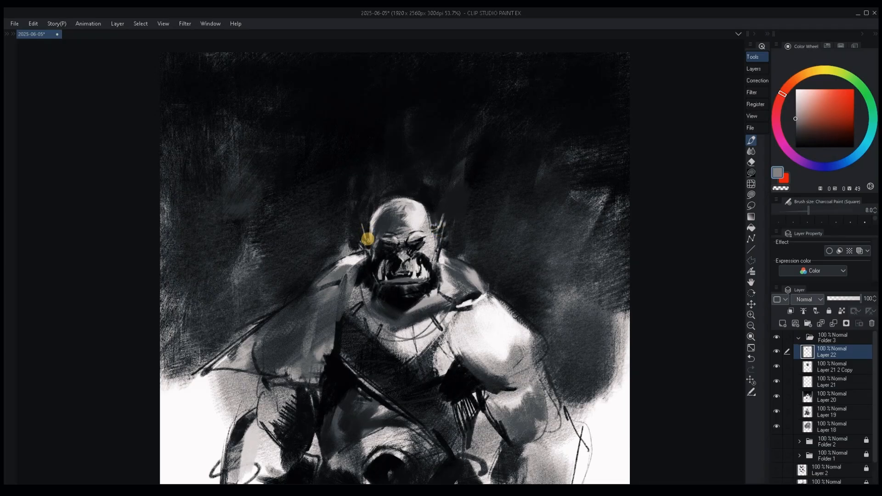
Clean up the background around the right ear and crown with near-black charcoal at brush size 80.
{"action": "left_click", "coordinate": [450, 224], "text": "alt"}
{"action": "key", "text": "bracketright"}
{"action": "key", "text": "bracketright"}
{"action": "key", "text": "bracketright"}
{"action": "key", "text": "bracketright"}
{"action": "key", "text": "bracketright"}
{"action": "key", "text": "bracketright"}
{"action": "key", "text": "bracketright"}
{"action": "left_click_drag", "start_coordinate": [456, 171], "coordinate": [450, 214]}
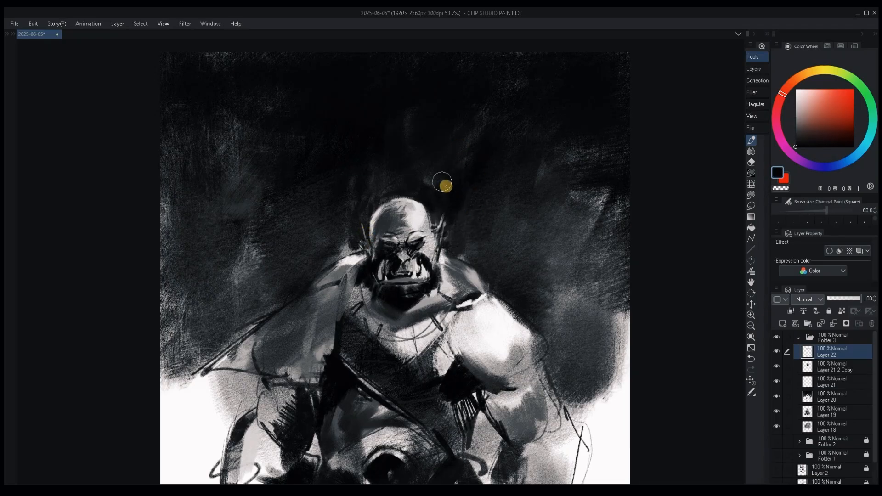
{"action": "key", "text": "ctrl+z"}
{"action": "mouse_move", "coordinate": [453, 169]}
{"action": "left_mouse_down"}
{"action": "mouse_move", "coordinate": [455, 220]}
{"action": "mouse_move", "coordinate": [457, 204]}
{"action": "left_mouse_up"}
{"action": "key", "text": "ctrl+z"}
{"action": "mouse_move", "coordinate": [393, 191]}
{"action": "left_mouse_down"}
{"action": "mouse_move", "coordinate": [374, 177]}
{"action": "mouse_move", "coordinate": [443, 183]}
{"action": "mouse_move", "coordinate": [468, 230]}
{"action": "left_mouse_up"}
Darken the background above and beside the head with broad near-black strokes at brush size 150.
{"action": "key", "text": "bracketright"}
{"action": "key", "text": "bracketright"}
{"action": "key", "text": "bracketright"}
{"action": "mouse_move", "coordinate": [493, 181]}
{"action": "left_mouse_down"}
{"action": "mouse_move", "coordinate": [561, 148]}
{"action": "mouse_move", "coordinate": [607, 158]}
{"action": "left_mouse_up"}
{"action": "left_click_drag", "start_coordinate": [325, 164], "coordinate": [435, 185]}
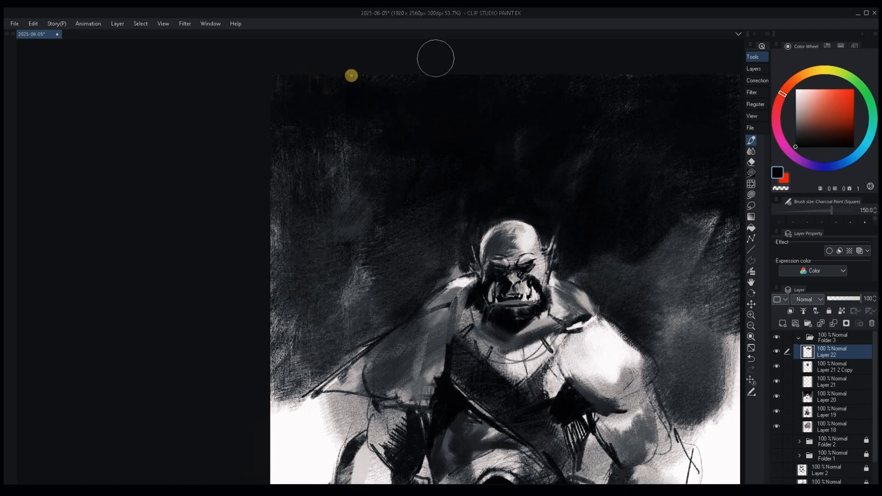
{"action": "left_click_drag", "start_coordinate": [423, 113], "coordinate": [429, 148]}
{"action": "left_click_drag", "start_coordinate": [607, 128], "coordinate": [538, 128]}
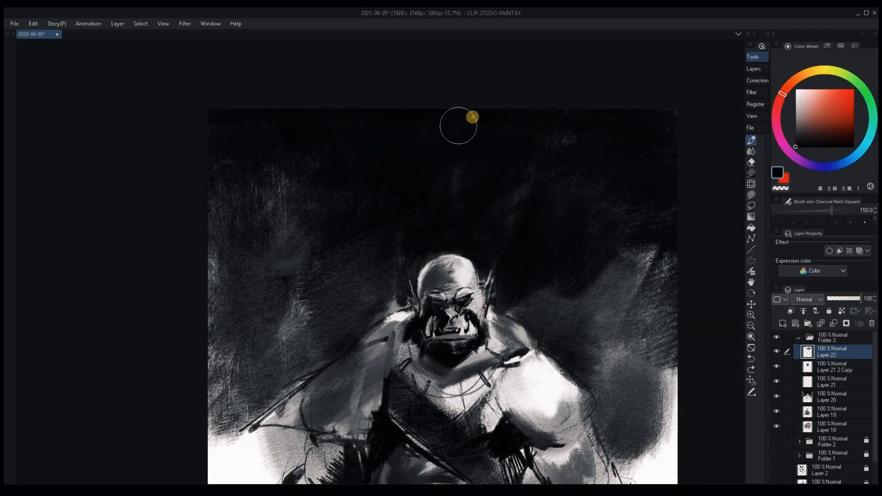
{"action": "left_click_drag", "start_coordinate": [441, 245], "coordinate": [513, 198]}
Rework the top of the left shoulder beside the neck with mid-grey and near-white charcoal.
{"action": "left_click", "coordinate": [451, 282], "text": "alt"}
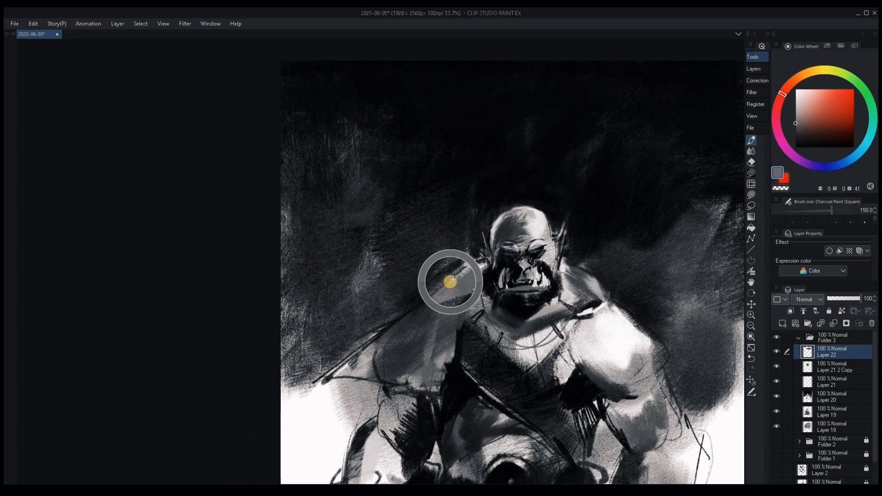
{"action": "key", "text": "bracketleft"}
{"action": "key", "text": "bracketleft"}
{"action": "key", "text": "bracketleft"}
{"action": "key", "text": "bracketleft"}
{"action": "key", "text": "bracketleft"}
{"action": "key", "text": "bracketleft"}
{"action": "left_click", "coordinate": [469, 264], "text": "alt"}
Paint a near-white spike on the left shoulder with brush size 5 and anchor it with a near-black base at size 50.
{"action": "key", "text": "bracketleft"}
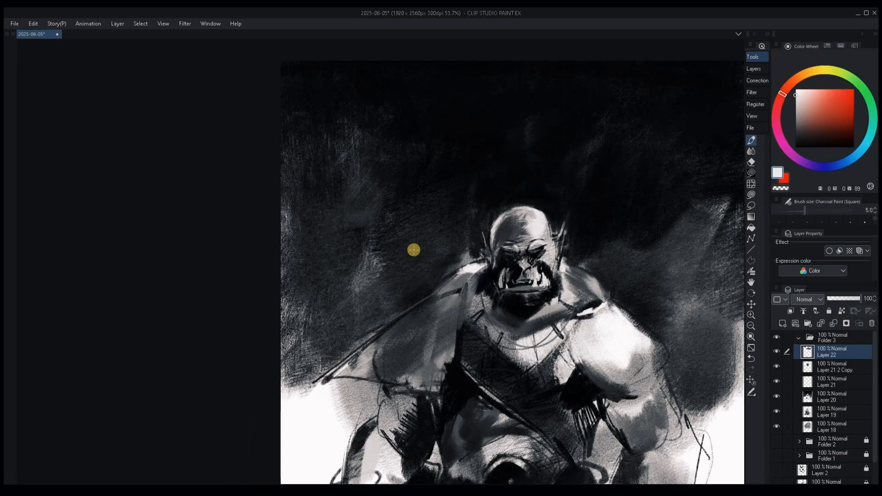
{"action": "left_click", "coordinate": [426, 295], "text": "alt"}
{"action": "key", "text": "bracketright"}
{"action": "key", "text": "bracketright"}
{"action": "key", "text": "bracketright"}
{"action": "key", "text": "bracketright"}
{"action": "key", "text": "bracketright"}
{"action": "key", "text": "bracketright"}
{"action": "key", "text": "bracketright"}
{"action": "left_click", "coordinate": [458, 355], "text": "alt"}
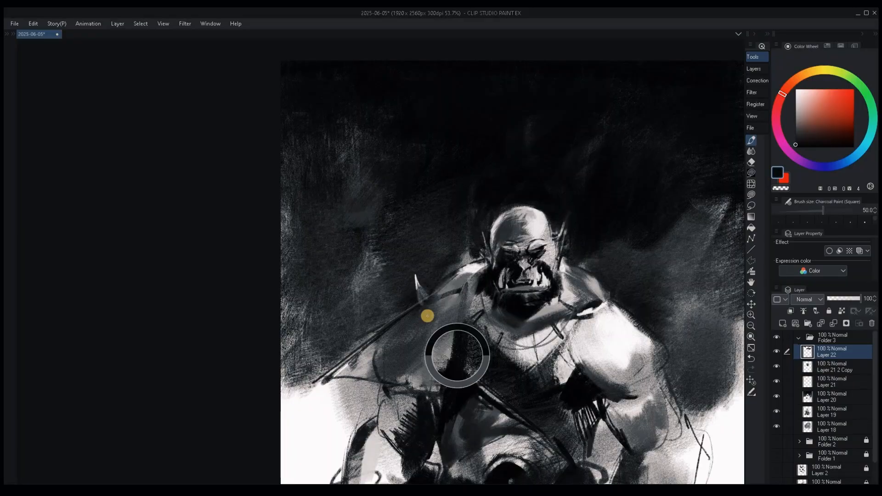
{"action": "left_click_drag", "start_coordinate": [432, 293], "coordinate": [416, 304]}
{"action": "left_click", "coordinate": [419, 294], "text": "alt"}
Add a fainter dark-grey spike lower on the left shoulder edge at brush size 7.
{"action": "key", "text": "bracketleft"}
{"action": "key", "text": "bracketleft"}
{"action": "key", "text": "bracketleft"}
{"action": "key", "text": "bracketleft"}
{"action": "key", "text": "bracketleft"}
{"action": "key", "text": "bracketleft"}
{"action": "key", "text": "bracketleft"}
{"action": "key", "text": "bracketleft"}
{"action": "key", "text": "bracketleft"}
{"action": "key", "text": "bracketleft"}
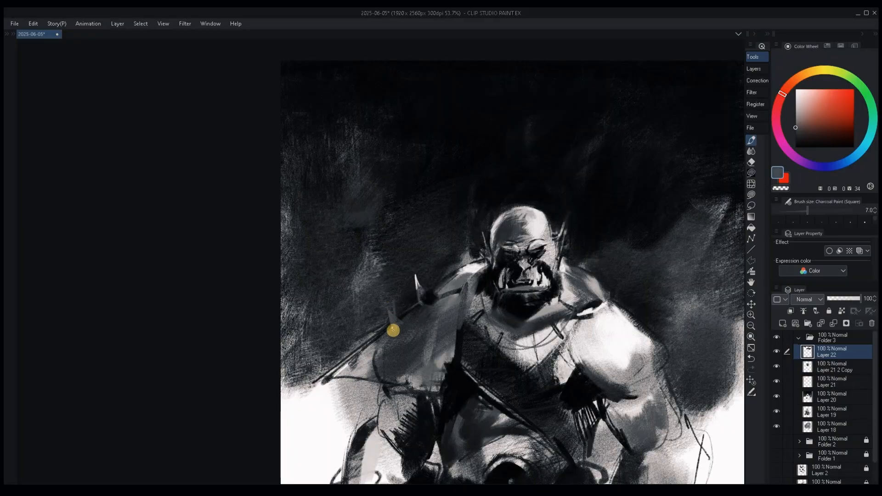
{"action": "left_click_drag", "start_coordinate": [467, 240], "coordinate": [447, 220]}
{"action": "key", "text": "bracketright"}
{"action": "key", "text": "bracketright"}
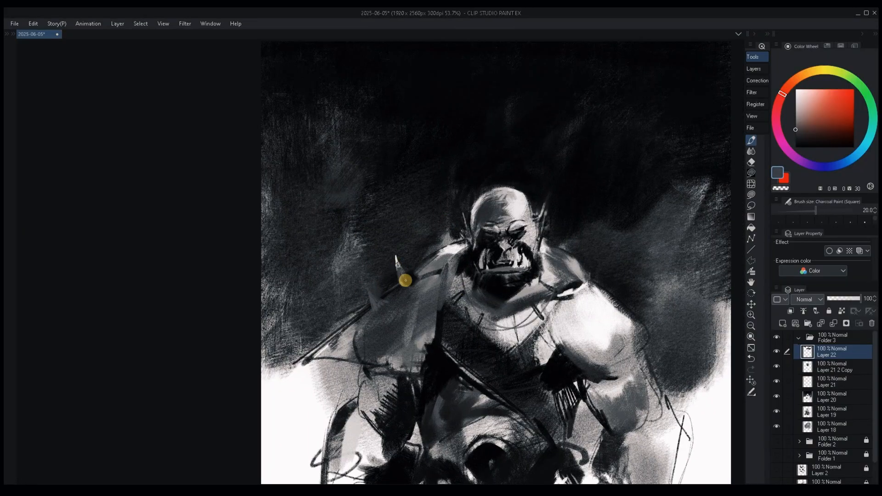
Draw dark strap lines curving from the shoulder spike down toward the chest.
{"action": "left_click", "coordinate": [394, 276], "text": "alt"}
{"action": "key", "text": "bracketleft"}
{"action": "key", "text": "bracketleft"}
{"action": "key", "text": "bracketleft"}
{"action": "key", "text": "bracketleft"}
{"action": "key", "text": "bracketleft"}
{"action": "left_click_drag", "start_coordinate": [412, 286], "coordinate": [425, 364]}
{"action": "left_click_drag", "start_coordinate": [405, 297], "coordinate": [420, 360]}
{"action": "key", "text": "bracketright"}
{"action": "key", "text": "bracketright"}
{"action": "key", "text": "bracketright"}
{"action": "key", "text": "bracketright"}
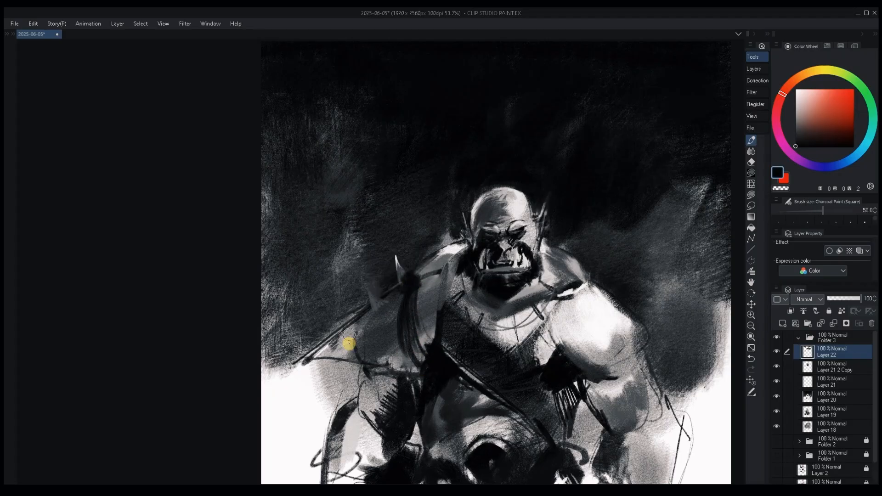
Block in the left shoulder and cape with broad grey strokes at brush size 100, checking the drawing mirrored.
{"action": "key", "text": "bracketright"}
{"action": "key", "text": "bracketright"}
{"action": "key", "text": "bracketright"}
{"action": "mouse_move", "coordinate": [350, 330]}
{"action": "left_mouse_down"}
{"action": "mouse_move", "coordinate": [378, 363]}
{"action": "mouse_move", "coordinate": [323, 367]}
{"action": "mouse_move", "coordinate": [409, 360]}
{"action": "mouse_move", "coordinate": [299, 360]}
{"action": "mouse_move", "coordinate": [307, 351]}
{"action": "left_mouse_up"}
{"action": "left_click", "coordinate": [362, 339], "text": "alt"}
{"action": "left_click", "coordinate": [324, 385], "text": "alt"}
{"action": "left_click", "coordinate": [351, 362], "text": "alt"}
{"action": "mouse_move", "coordinate": [406, 325]}
{"action": "left_mouse_down"}
{"action": "mouse_move", "coordinate": [415, 365]}
{"action": "mouse_move", "coordinate": [450, 411]}
{"action": "mouse_move", "coordinate": [496, 335]}
{"action": "left_mouse_up"}
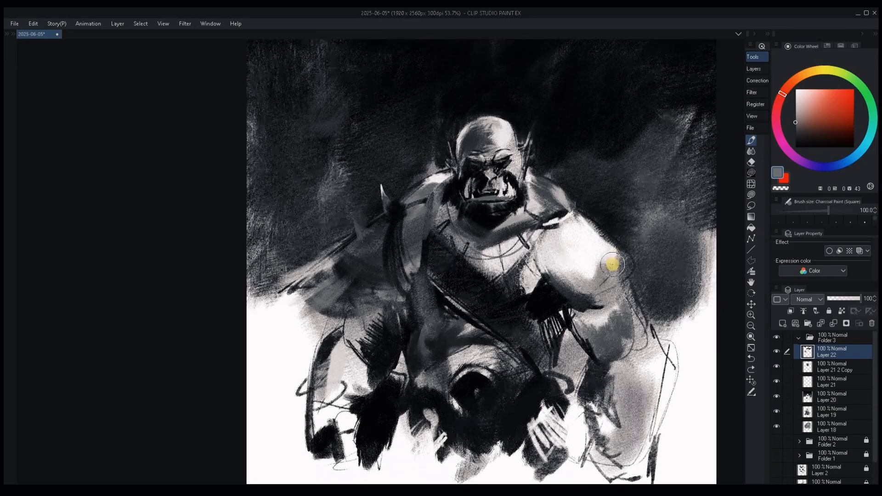
{"action": "key", "text": "h"}
{"action": "key", "text": "h"}
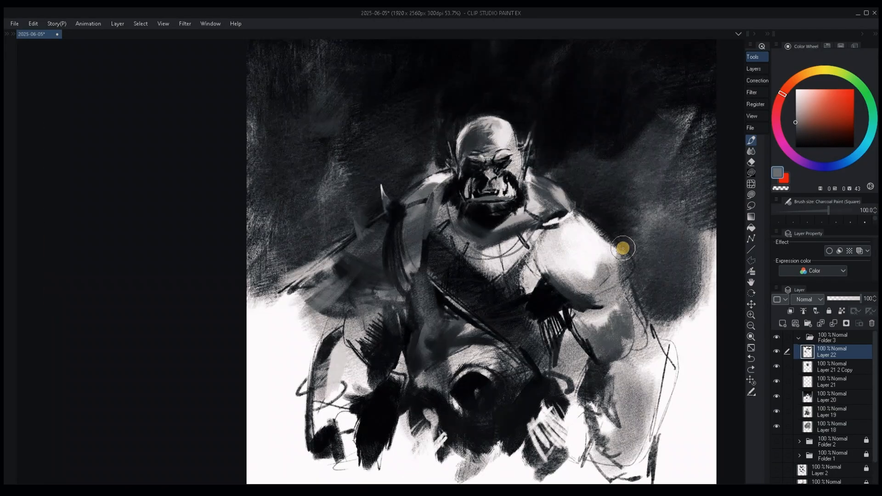
Reshape the nose bridge with light-grey charcoal strokes, reducing the brush to size 7.
{"action": "left_click_drag", "start_coordinate": [500, 297], "coordinate": [532, 254]}
{"action": "mouse_move", "coordinate": [478, 260]}
{"action": "left_mouse_down"}
{"action": "mouse_move", "coordinate": [521, 247]}
{"action": "mouse_move", "coordinate": [478, 288]}
{"action": "left_mouse_up"}
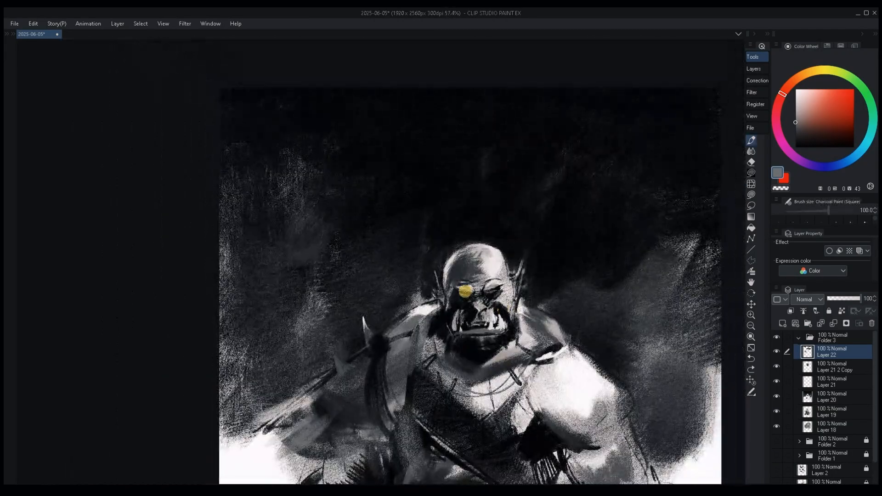
{"action": "left_click", "coordinate": [478, 307], "text": "alt"}
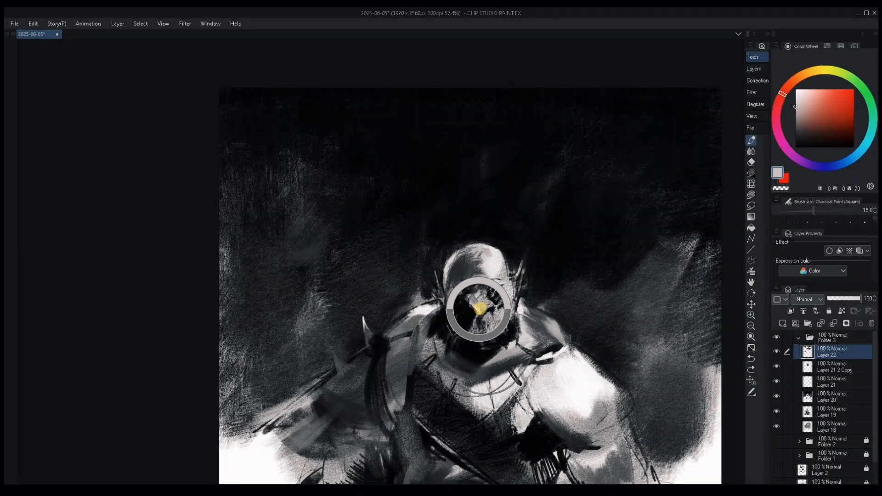
{"action": "key", "text": "["}
{"action": "key", "text": "["}
{"action": "key", "text": "["}
{"action": "key", "text": "["}
{"action": "key", "text": "["}
{"action": "key", "text": "["}
{"action": "key", "text": "["}
{"action": "left_click_drag", "start_coordinate": [485, 302], "coordinate": [481, 312]}
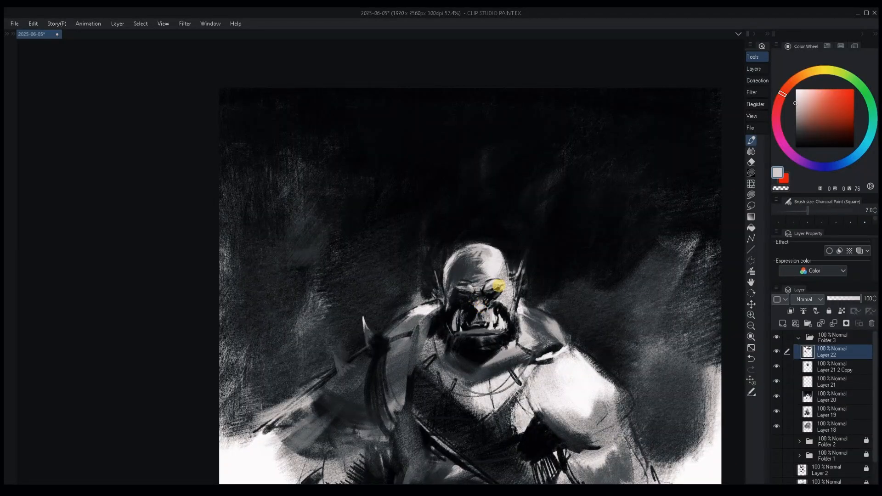
Sharpen the right eye and frowning brow with light and near-black strokes at brush size 8.
{"action": "left_click", "coordinate": [498, 291], "text": "alt"}
{"action": "key", "text": "bracketright"}
{"action": "left_click", "coordinate": [488, 294], "text": "alt"}
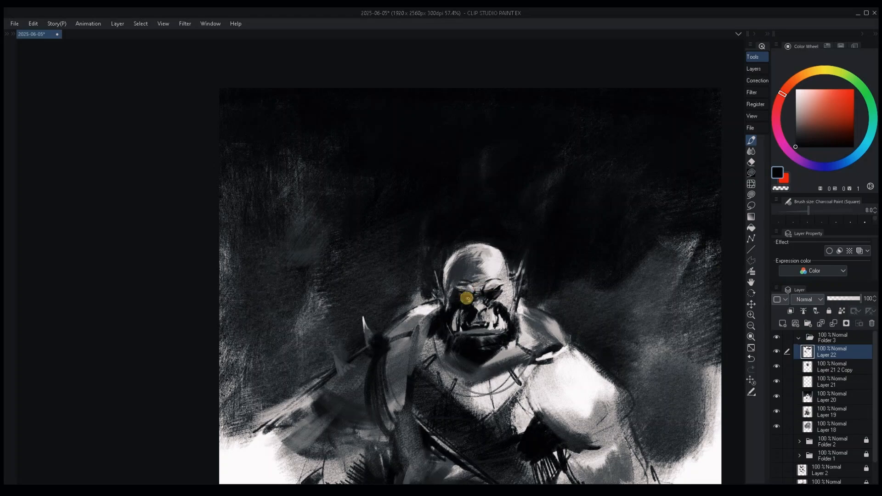
{"action": "left_click", "coordinate": [483, 285], "text": "alt"}
{"action": "left_click", "coordinate": [478, 299], "text": "alt"}
{"action": "key", "text": "bracketleft"}
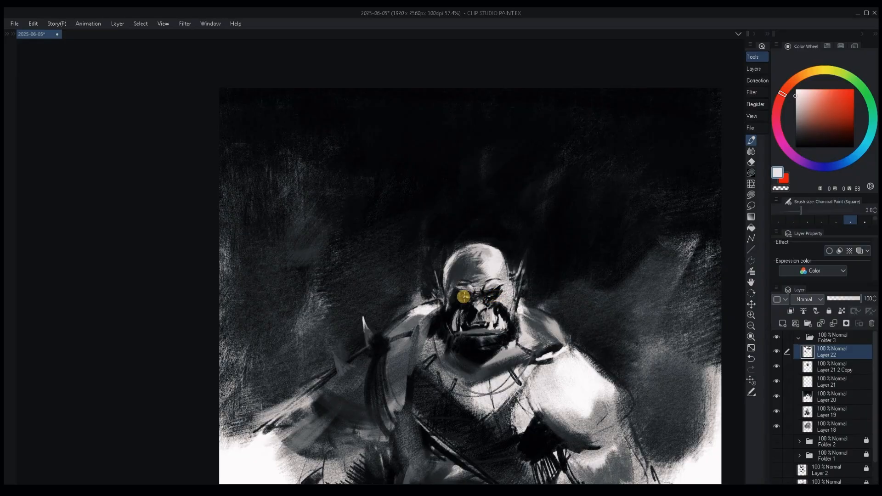
Add tiny near-white and dark-grey details inside the eyes at brush size 3.
{"action": "left_click", "coordinate": [465, 300], "text": "alt"}
{"action": "left_click", "coordinate": [465, 301], "text": "alt"}
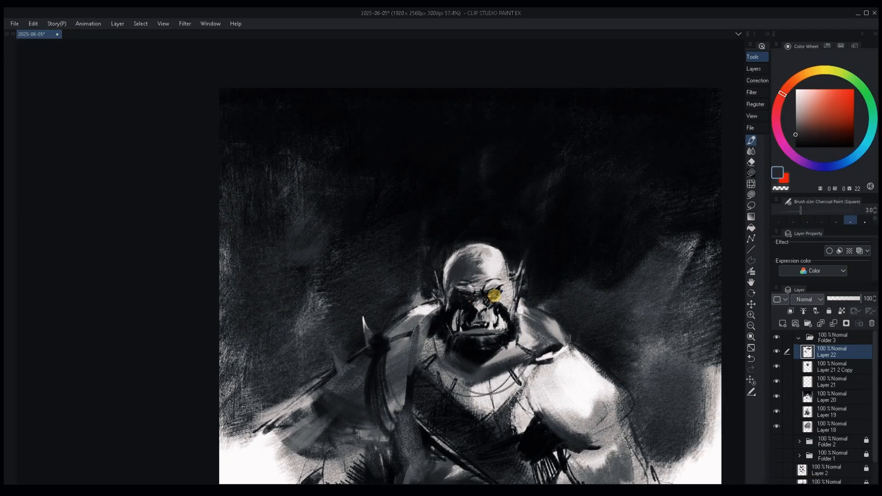
{"action": "scroll", "coordinate": [510, 257], "scroll_direction": "down", "scroll_amount": 3}
{"action": "scroll", "coordinate": [561, 211], "scroll_direction": "up", "scroll_amount": 2}
Deepen both eye sockets with small grey and near-black strokes, raising the charcoal brush to size 5.
{"action": "left_click", "coordinate": [498, 299], "text": "alt"}
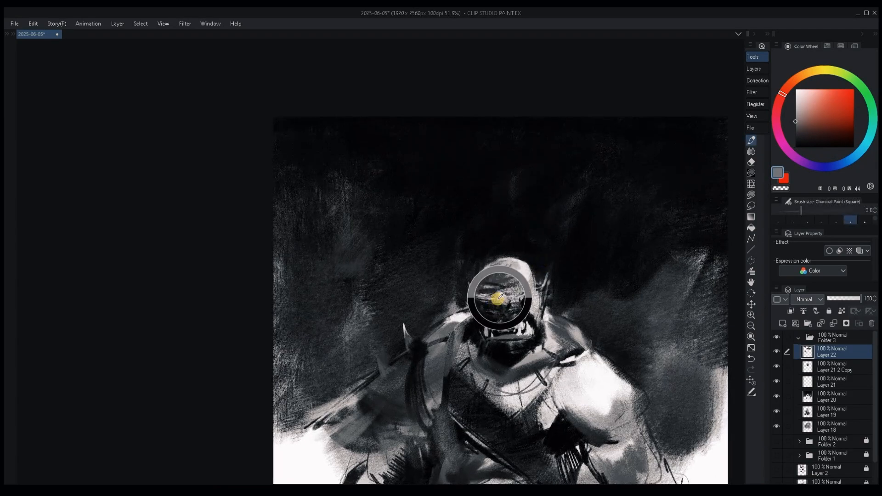
{"action": "left_click", "coordinate": [495, 304], "text": "alt"}
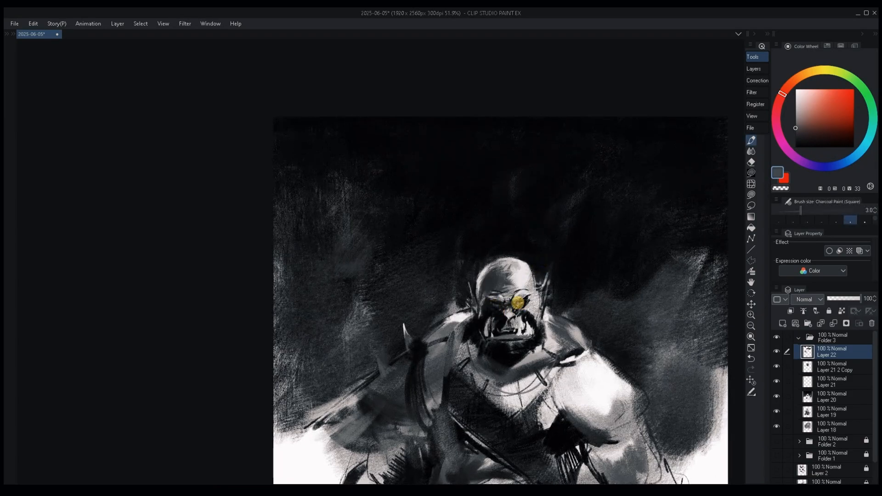
{"action": "left_click", "coordinate": [498, 305], "text": "alt"}
{"action": "left_click", "coordinate": [497, 305], "text": "alt"}
{"action": "key", "text": "bracketright"}
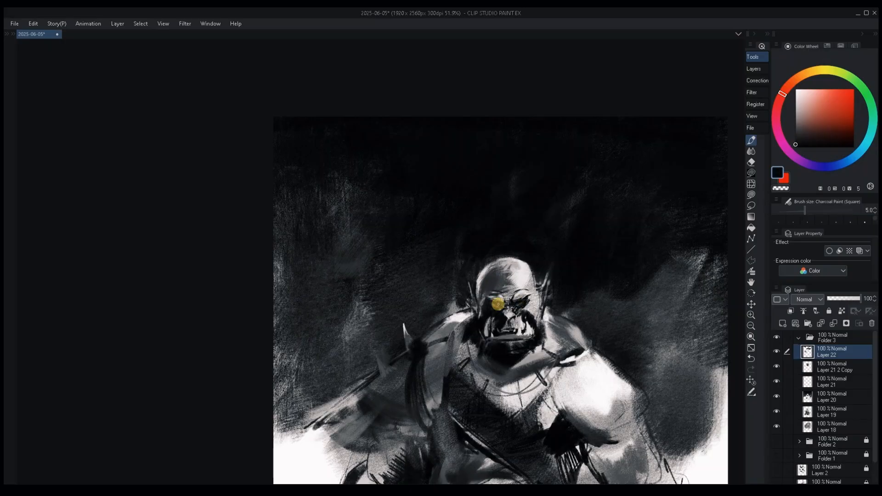
{"action": "left_click_drag", "start_coordinate": [517, 303], "coordinate": [527, 272]}
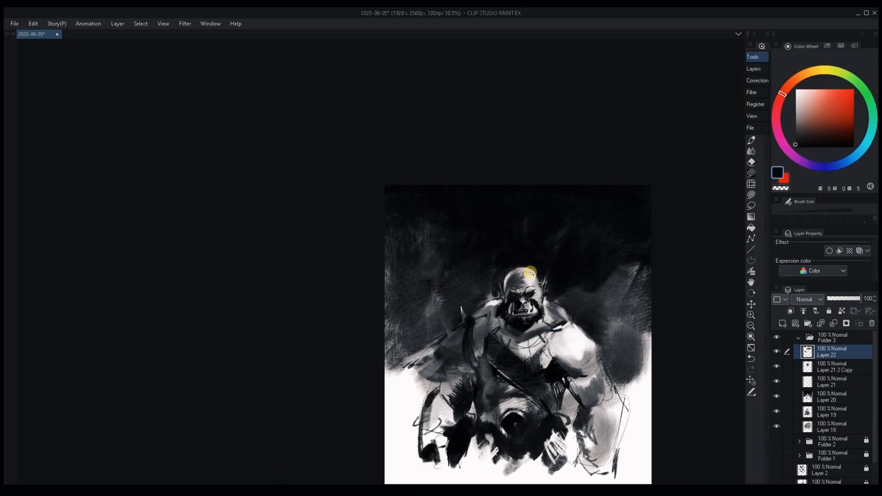
{"action": "left_click_drag", "start_coordinate": [564, 324], "coordinate": [532, 269]}
{"action": "mouse_move", "coordinate": [524, 271]}
{"action": "left_mouse_down"}
{"action": "mouse_move", "coordinate": [537, 306]}
{"action": "mouse_move", "coordinate": [479, 317]}
{"action": "left_mouse_up"}
Model the nose and upper lip with light-grey charcoal strokes at brush size 15.
{"action": "left_click", "coordinate": [503, 317], "text": "alt"}
{"action": "left_click", "coordinate": [503, 307], "text": "alt"}
{"action": "key", "text": "bracketleft"}
{"action": "key", "text": "bracketleft"}
{"action": "key", "text": "bracketleft"}
{"action": "key", "text": "bracketleft"}
{"action": "left_click", "coordinate": [497, 319], "text": "alt"}
{"action": "key", "text": "bracketright"}
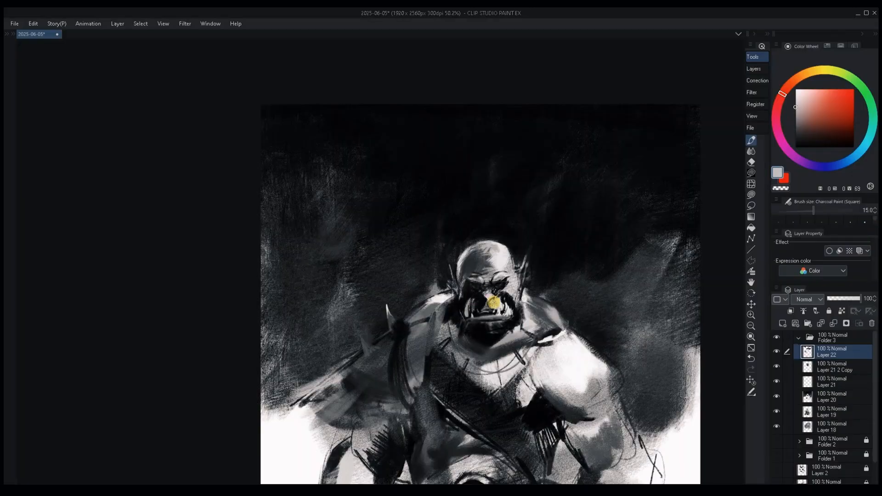
{"action": "left_click", "coordinate": [496, 298], "text": "alt"}
{"action": "left_click", "coordinate": [495, 304], "text": "alt"}
{"action": "left_click", "coordinate": [502, 301], "text": "alt"}
Darken the cheeks and the folds around the nose and tusks with dark-grey and near-black strokes down to size 7.
{"action": "key", "text": "bracketright"}
{"action": "key", "text": "bracketright"}
{"action": "key", "text": "bracketright"}
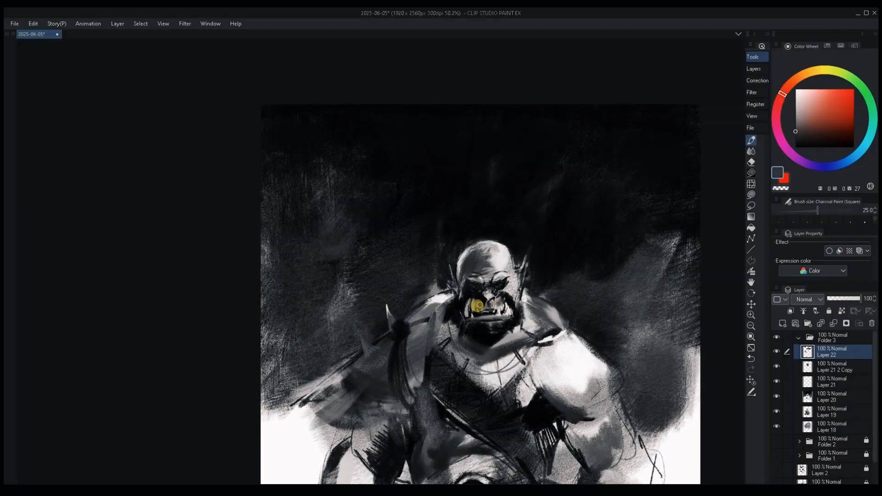
{"action": "left_click", "coordinate": [502, 308], "text": "alt"}
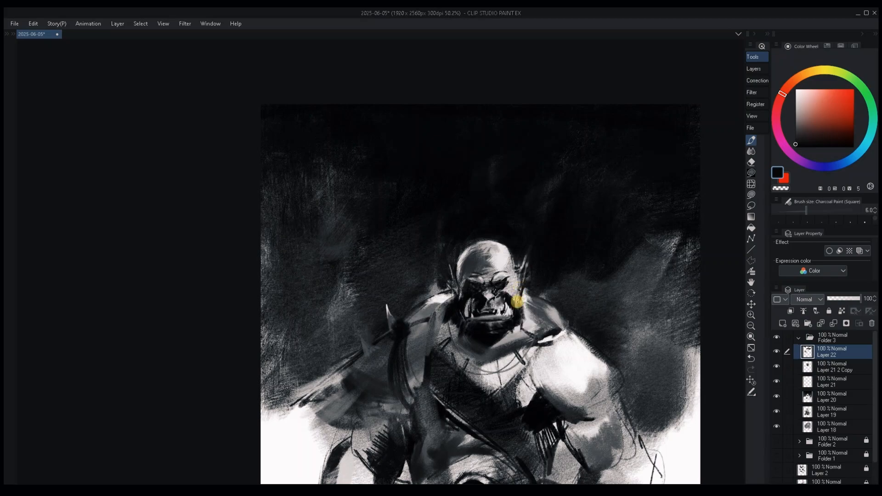
{"action": "key", "text": "bracketleft"}
{"action": "key", "text": "bracketleft"}
{"action": "key", "text": "bracketleft"}
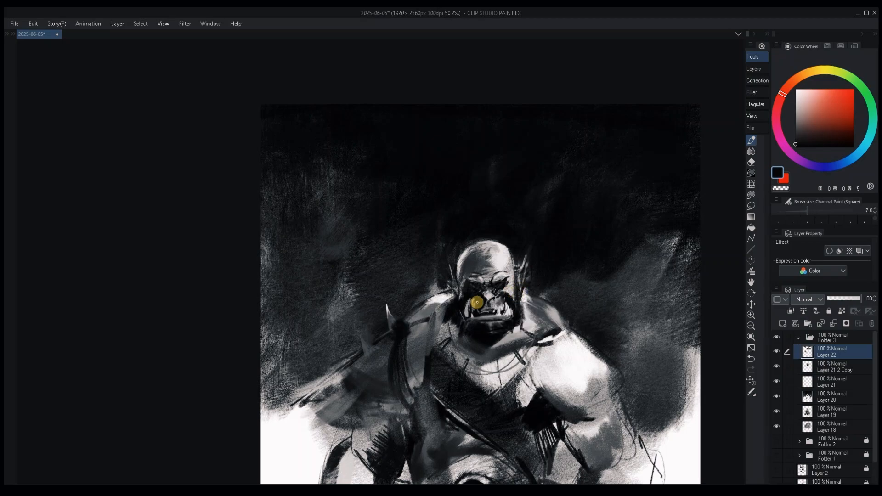
{"action": "left_click", "coordinate": [474, 304], "text": "alt"}
{"action": "left_click", "coordinate": [466, 296], "text": "alt"}
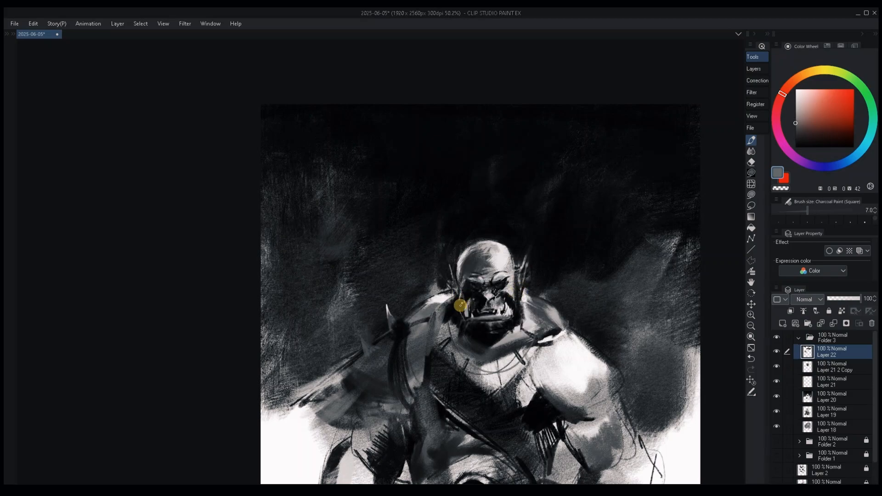
Retouch the left jaw edge and the adjoining shoulder top with grey and light charcoal strokes.
{"action": "left_click", "coordinate": [455, 307], "text": "alt"}
{"action": "key", "text": "bracketright"}
{"action": "key", "text": "bracketright"}
{"action": "key", "text": "bracketright"}
{"action": "key", "text": "bracketright"}
{"action": "key", "text": "bracketright"}
{"action": "left_click", "coordinate": [436, 308], "text": "alt"}
{"action": "key", "text": "bracketright"}
{"action": "key", "text": "bracketright"}
{"action": "key", "text": "bracketright"}
{"action": "key", "text": "bracketright"}
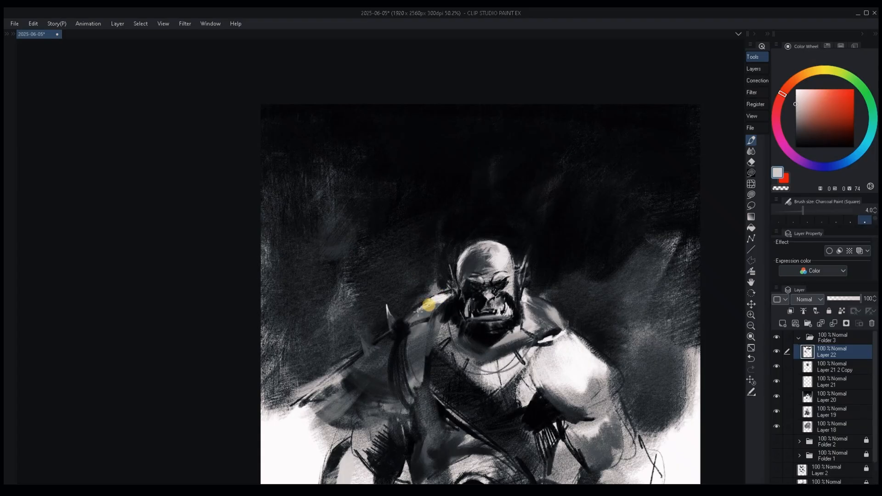
Smooth the right trapezius with grey charcoal at brush size 17 and brighten the right ear with near-white strokes at size 5.
{"action": "left_click", "coordinate": [537, 278], "text": "alt"}
{"action": "left_click", "coordinate": [544, 309], "text": "alt"}
{"action": "key", "text": "bracketleft"}
{"action": "key", "text": "bracketleft"}
{"action": "key", "text": "bracketleft"}
{"action": "key", "text": "bracketleft"}
{"action": "key", "text": "bracketleft"}
{"action": "key", "text": "bracketleft"}
{"action": "key", "text": "bracketleft"}
{"action": "key", "text": "bracketleft"}
{"action": "key", "text": "bracketleft"}
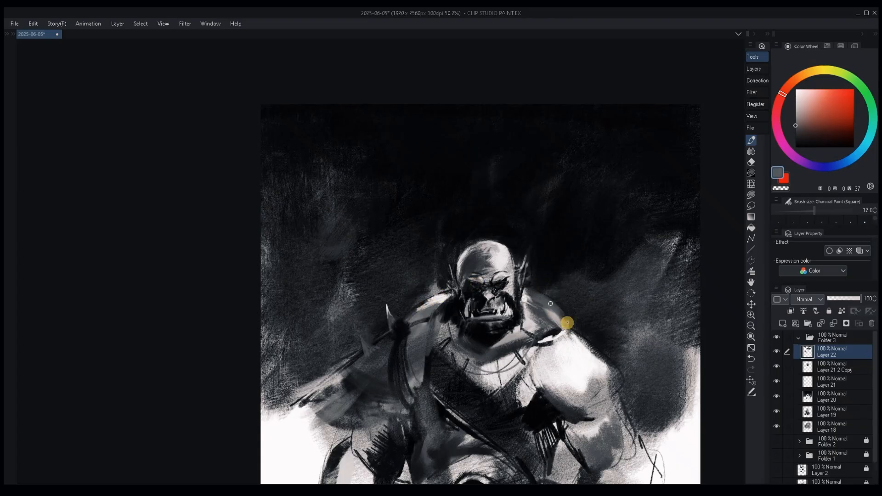
{"action": "left_click", "coordinate": [525, 288], "text": "alt"}
{"action": "key", "text": "bracketleft"}
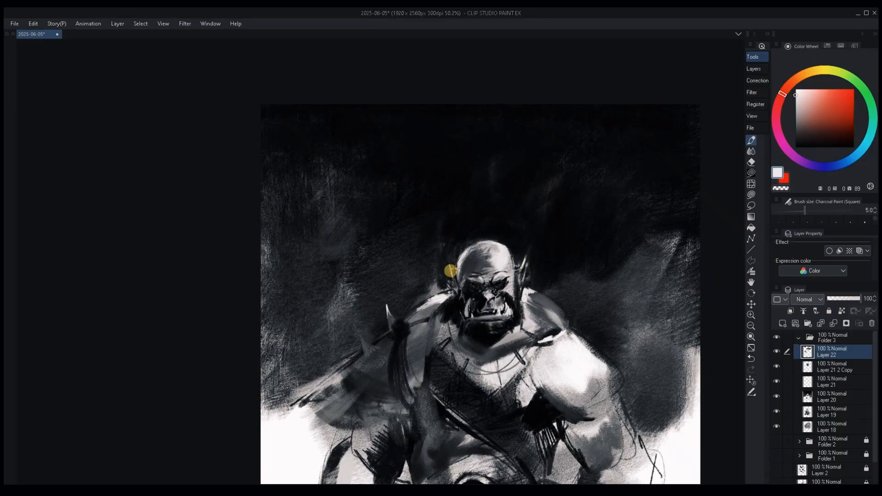
Touch up the brow ridge above the eyes with fine near-white charcoal strokes at brush size 4.
{"action": "key", "text": "bracketright"}
{"action": "key", "text": "bracketright"}
{"action": "key", "text": "bracketleft"}
{"action": "key", "text": "bracketleft"}
{"action": "key", "text": "bracketleft"}
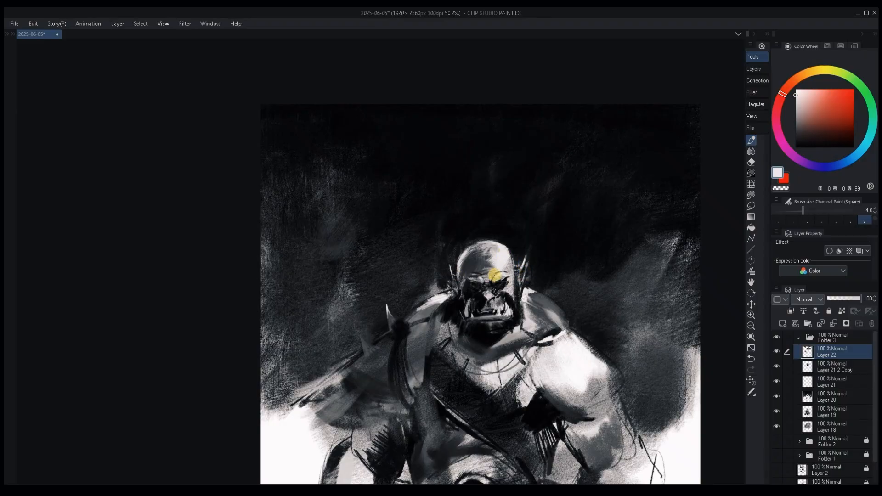
{"action": "left_click", "coordinate": [490, 275], "text": "alt"}
{"action": "left_click", "coordinate": [478, 277], "text": "alt"}
Brighten the lit side of the forehead with near-white charcoal at brush size 30.
{"action": "key", "text": "bracketright"}
{"action": "key", "text": "bracketright"}
{"action": "key", "text": "bracketright"}
{"action": "left_click", "coordinate": [497, 261], "text": "alt"}
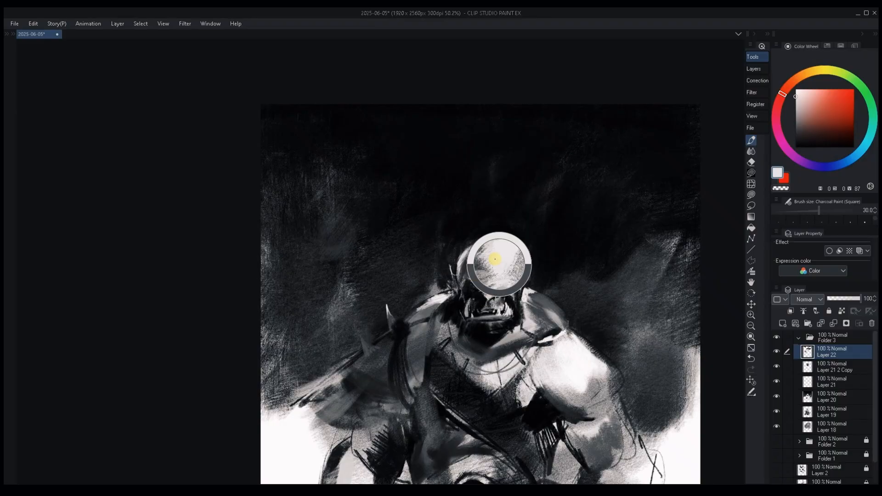
{"action": "key", "text": "bracketleft"}
{"action": "key", "text": "bracketleft"}
{"action": "key", "text": "bracketleft"}
{"action": "key", "text": "bracketleft"}
{"action": "key", "text": "bracketleft"}
{"action": "key", "text": "bracketleft"}
{"action": "key", "text": "bracketleft"}
{"action": "key", "text": "bracketleft"}
Shade the brow and the shadow side of the forehead with dark-grey charcoal from brush size 15 upward.
{"action": "left_click", "coordinate": [478, 280], "text": "alt"}
{"action": "key", "text": "bracketright"}
{"action": "key", "text": "bracketright"}
{"action": "key", "text": "bracketright"}
{"action": "key", "text": "bracketright"}
{"action": "key", "text": "bracketright"}
{"action": "key", "text": "bracketright"}
{"action": "key", "text": "bracketright"}
{"action": "key", "text": "bracketright"}
{"action": "key", "text": "bracketright"}
{"action": "key", "text": "bracketright"}
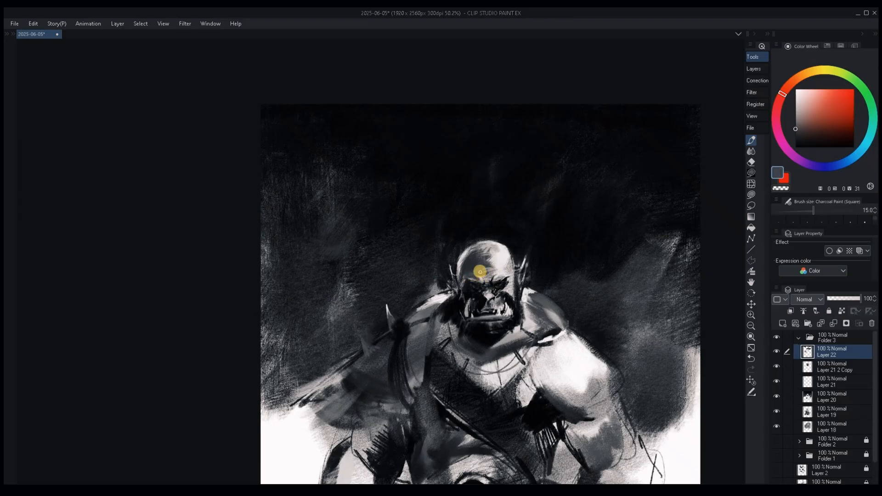
{"action": "left_click", "coordinate": [475, 272], "text": "alt"}
{"action": "key", "text": "bracketright"}
{"action": "key", "text": "bracketright"}
{"action": "key", "text": "bracketright"}
{"action": "left_click_drag", "start_coordinate": [524, 314], "coordinate": [485, 261]}
{"action": "key", "text": "ctrl+comma"}
{"action": "scroll", "coordinate": [575, 225], "scroll_direction": "down", "scroll_amount": 5}
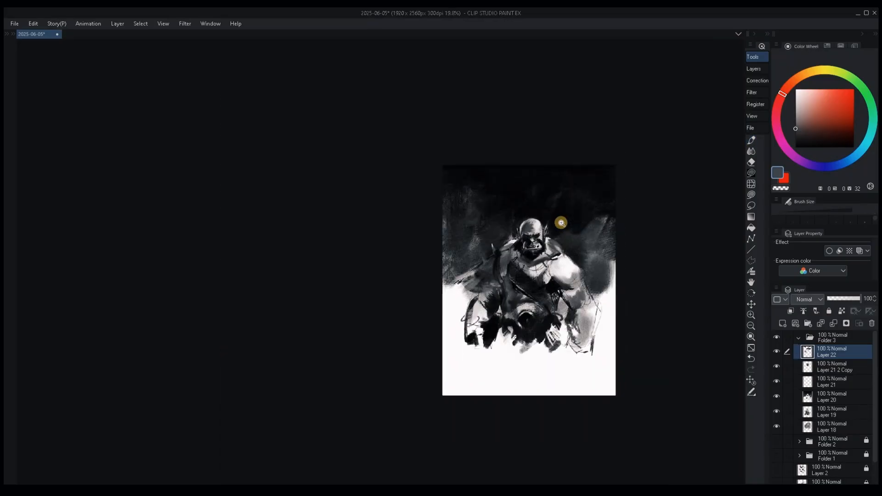
Rework the cheek and folds beside the nose and right tusk with sampled grey tones and a reduced charcoal brush.
{"action": "scroll", "coordinate": [561, 222], "scroll_direction": "up", "scroll_amount": 6}
{"action": "mouse_move", "coordinate": [573, 248]}
{"action": "left_mouse_down"}
{"action": "mouse_move", "coordinate": [556, 245]}
{"action": "mouse_move", "coordinate": [542, 278]}
{"action": "left_mouse_up"}
{"action": "left_click", "coordinate": [544, 270], "text": "alt"}
{"action": "left_click", "coordinate": [538, 265], "text": "alt"}
{"action": "key", "text": "bracketleft"}
{"action": "key", "text": "bracketleft"}
{"action": "key", "text": "bracketleft"}
Refine the right tusk and its gum with thin mid-grey charcoal strokes at brush size 2.5.
{"action": "key", "text": "bracketleft"}
{"action": "key", "text": "bracketleft"}
{"action": "key", "text": "bracketleft"}
{"action": "key", "text": "bracketleft"}
{"action": "key", "text": "bracketleft"}
{"action": "left_click", "coordinate": [537, 277], "text": "alt"}
{"action": "left_click", "coordinate": [543, 271], "text": "alt"}
{"action": "left_click", "coordinate": [490, 280], "text": "alt"}
{"action": "left_click", "coordinate": [546, 271], "text": "alt"}
{"action": "left_click", "coordinate": [535, 285], "text": "alt"}
{"action": "left_click", "coordinate": [546, 273], "text": "alt"}
{"action": "key", "text": "bracketleft"}
{"action": "key", "text": "bracketleft"}
{"action": "key", "text": "bracketleft"}
{"action": "key", "text": "bracketleft"}
{"action": "left_click", "coordinate": [538, 271], "text": "alt"}
{"action": "key", "text": "bracketleft"}
{"action": "key", "text": "bracketleft"}
{"action": "key", "text": "bracketleft"}
{"action": "left_click", "coordinate": [535, 278], "text": "alt"}
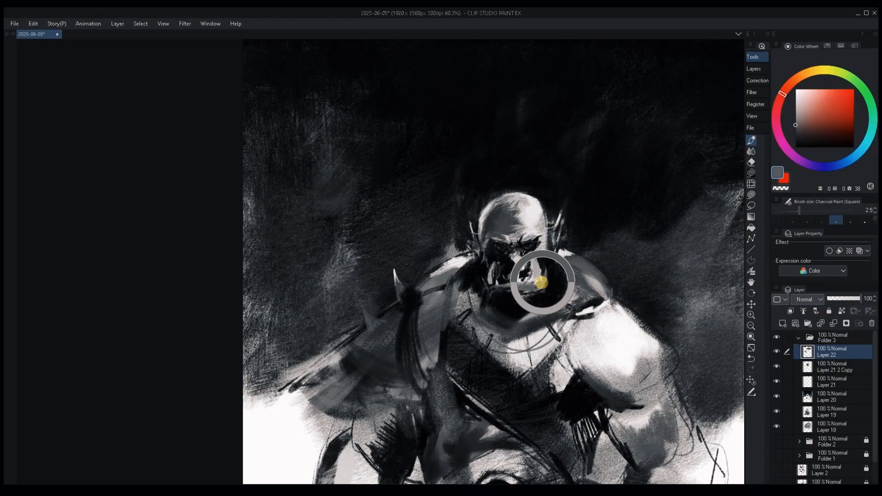
Deepen the mouth gap and left tusk contour in near-black at size 3, then soften the left mouth corner in dark grey at size 12.
{"action": "left_click", "coordinate": [503, 278], "text": "alt"}
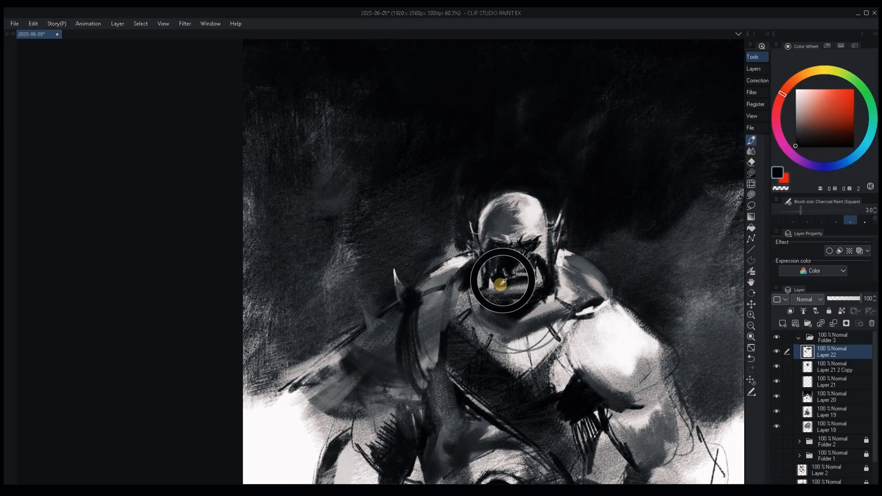
{"action": "key", "text": "bracketright"}
{"action": "key", "text": "bracketright"}
{"action": "key", "text": "bracketright"}
{"action": "key", "text": "bracketright"}
{"action": "left_click", "coordinate": [482, 273], "text": "alt"}
{"action": "key", "text": "bracketright"}
{"action": "key", "text": "bracketright"}
{"action": "key", "text": "bracketright"}
{"action": "left_click", "coordinate": [492, 292], "text": "alt"}
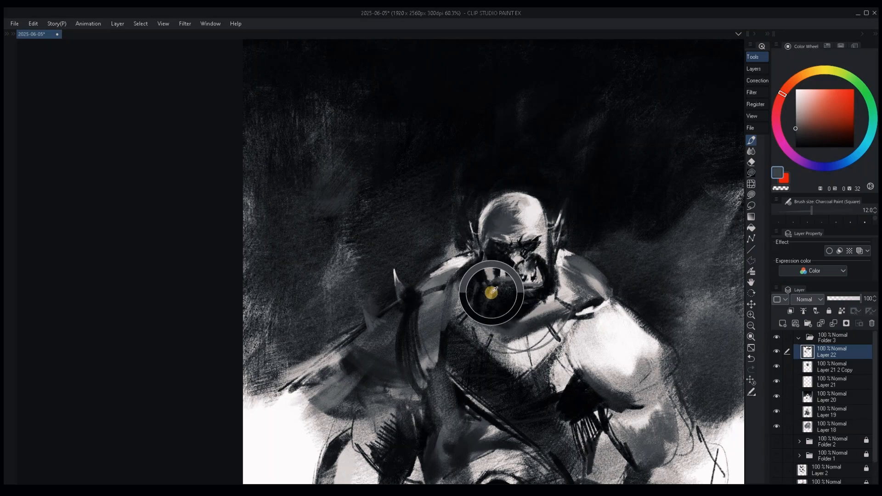
Shape the lower lip and the right cheek with dark-grey and near-black charcoal strokes down to brush size 6.
{"action": "left_click", "coordinate": [489, 298], "text": "alt"}
{"action": "mouse_move", "coordinate": [515, 299]}
{"action": "left_mouse_down"}
{"action": "mouse_move", "coordinate": [528, 307]}
{"action": "mouse_move", "coordinate": [543, 288]}
{"action": "left_mouse_up"}
{"action": "key", "text": "bracketright"}
{"action": "key", "text": "bracketright"}
{"action": "key", "text": "bracketright"}
{"action": "key", "text": "bracketleft"}
{"action": "key", "text": "bracketleft"}
{"action": "key", "text": "bracketleft"}
{"action": "key", "text": "bracketleft"}
{"action": "key", "text": "bracketleft"}
{"action": "key", "text": "bracketleft"}
{"action": "left_click", "coordinate": [539, 262], "text": "alt"}
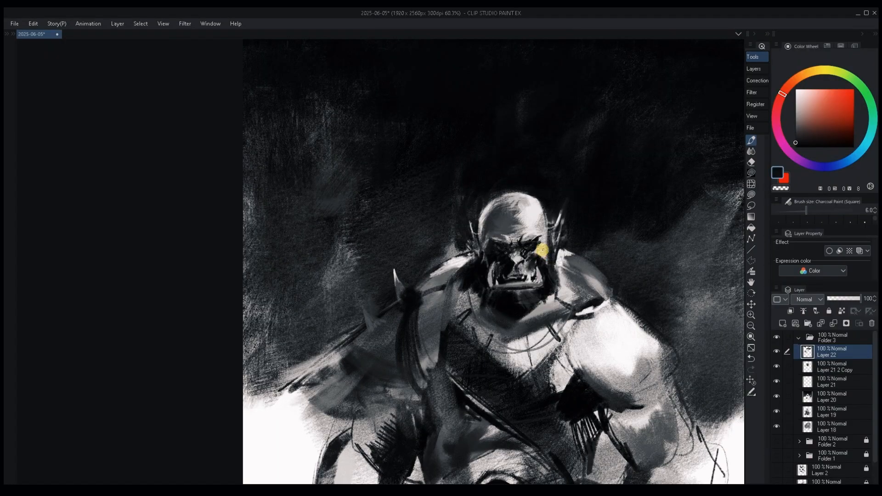
Retouch the left edge of the jaw and beard with dark-grey charcoal at brush size 17.
{"action": "key", "text": "bracketleft"}
{"action": "key", "text": "bracketleft"}
{"action": "left_click", "coordinate": [483, 290], "text": "alt"}
{"action": "key", "text": "bracketright"}
{"action": "key", "text": "bracketright"}
{"action": "key", "text": "bracketright"}
{"action": "left_click", "coordinate": [471, 263], "text": "alt"}
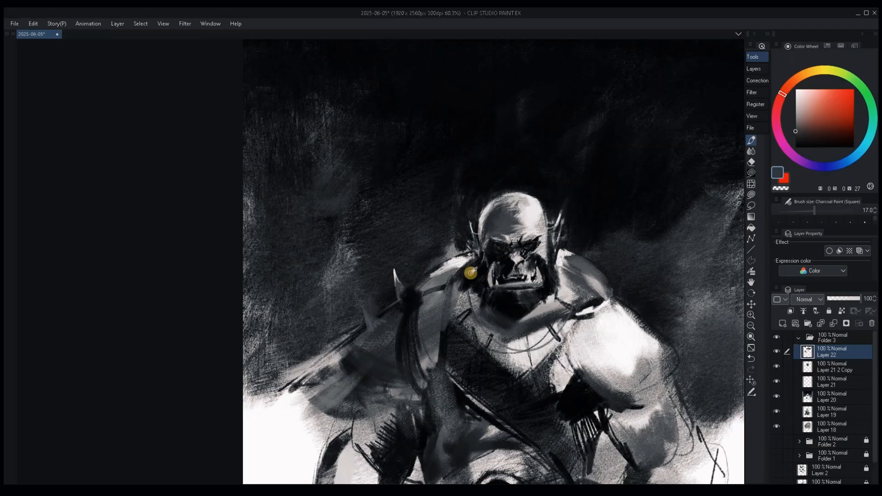
Brighten the shoulder top beside the left jaw with near-white charcoal at brush size 25 and save the painting.
{"action": "left_click", "coordinate": [473, 264], "text": "alt"}
{"action": "key", "text": "bracketright"}
{"action": "key", "text": "bracketright"}
{"action": "key", "text": "bracketright"}
{"action": "key", "text": "bracketright"}
{"action": "key", "text": "bracketright"}
{"action": "key", "text": "bracketright"}
{"action": "left_click", "coordinate": [472, 258], "text": "alt"}
{"action": "left_click_drag", "start_coordinate": [617, 289], "coordinate": [556, 279]}
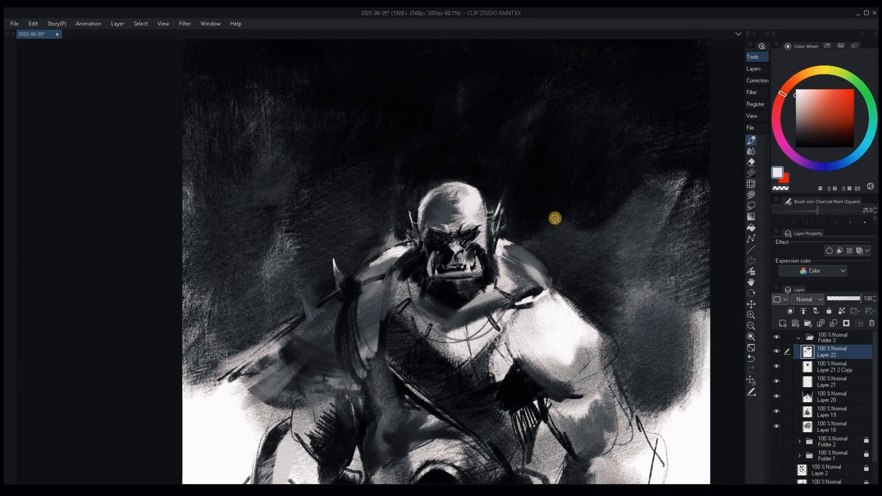
{"action": "key", "text": "ctrl+s"}
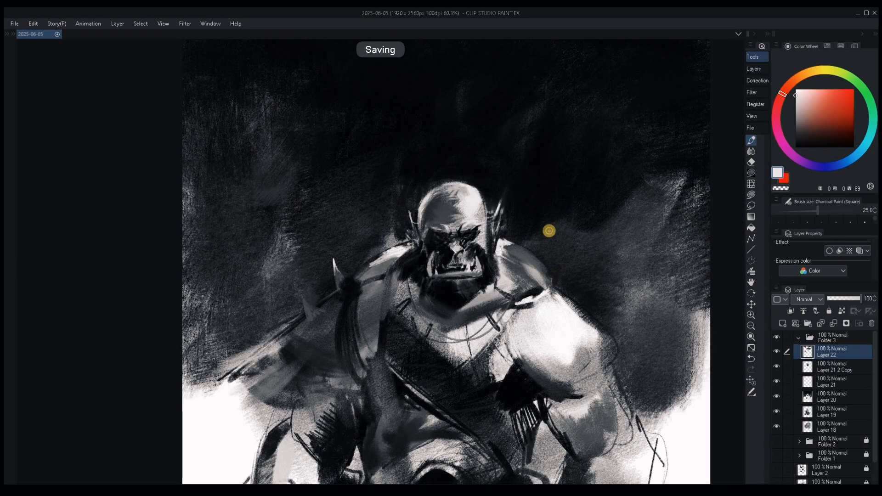
Model the right cheek and the side of the nose with mid-grey charcoal strokes at brush size 10.
{"action": "key", "text": "bracketleft"}
{"action": "key", "text": "bracketleft"}
{"action": "key", "text": "bracketleft"}
{"action": "key", "text": "bracketleft"}
{"action": "key", "text": "bracketleft"}
{"action": "left_click", "coordinate": [469, 248], "text": "alt"}
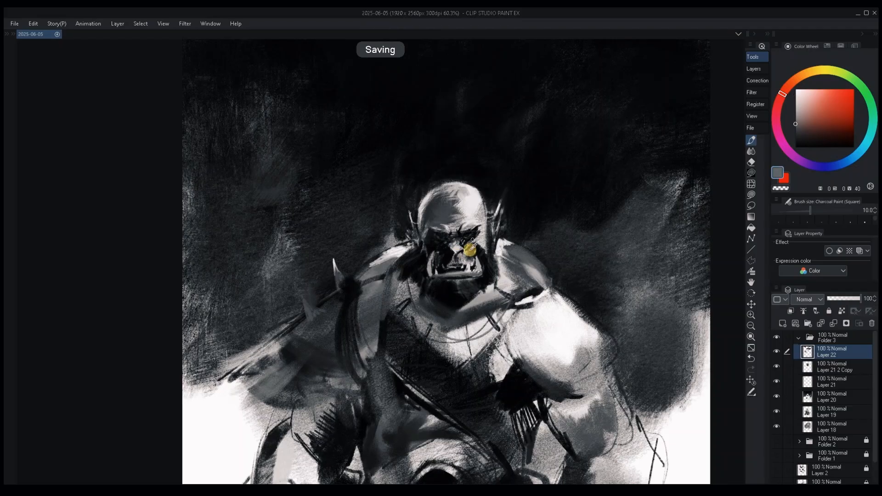
{"action": "left_click", "coordinate": [471, 253], "text": "alt"}
{"action": "left_click_drag", "start_coordinate": [449, 258], "coordinate": [451, 261]}
{"action": "left_click", "coordinate": [461, 250], "text": "alt"}
Detail the upper lip and the area around the left tusk with grey and dark-grey strokes at brush sizes 5 and 4.
{"action": "key", "text": "bracketleft"}
{"action": "key", "text": "bracketleft"}
{"action": "key", "text": "bracketleft"}
{"action": "key", "text": "bracketleft"}
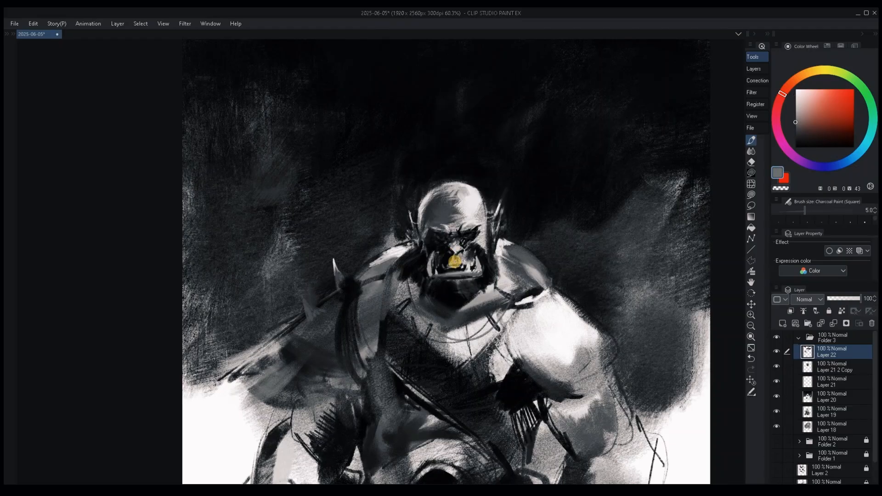
{"action": "left_click", "coordinate": [438, 261], "text": "alt"}
{"action": "key", "text": "bracketleft"}
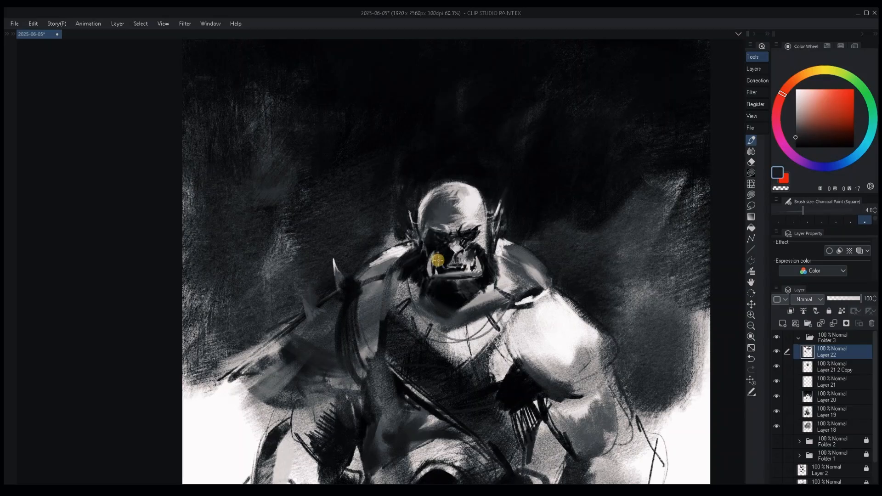
Darken the left cheek and the shadow beside the nose with near-black charcoal at brush sizes 20 to 25.
{"action": "key", "text": "bracketright"}
{"action": "key", "text": "bracketright"}
{"action": "key", "text": "bracketright"}
{"action": "key", "text": "bracketright"}
{"action": "key", "text": "bracketright"}
{"action": "key", "text": "bracketright"}
{"action": "key", "text": "bracketright"}
{"action": "key", "text": "bracketright"}
{"action": "key", "text": "bracketright"}
{"action": "left_click", "coordinate": [442, 247], "text": "alt"}
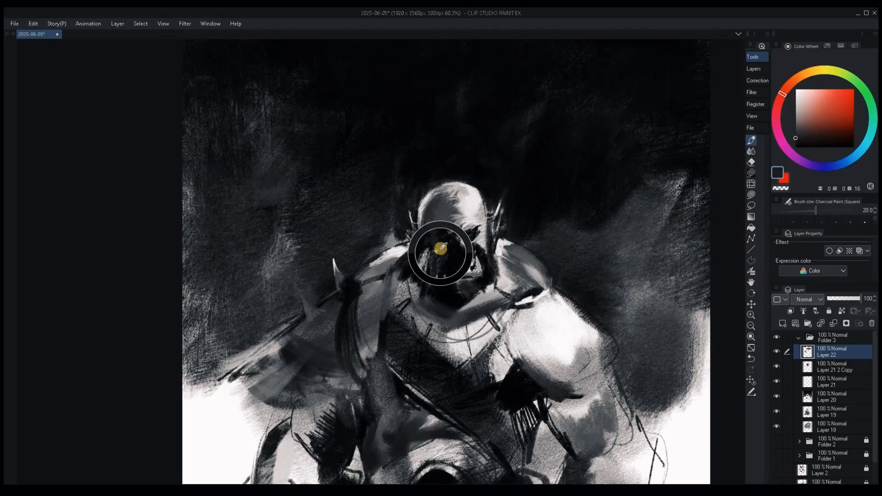
{"action": "left_click", "coordinate": [447, 255], "text": "alt"}
{"action": "key", "text": "bracketright"}
{"action": "left_click", "coordinate": [456, 285], "text": "alt"}
{"action": "left_click_drag", "start_coordinate": [443, 268], "coordinate": [452, 254]}
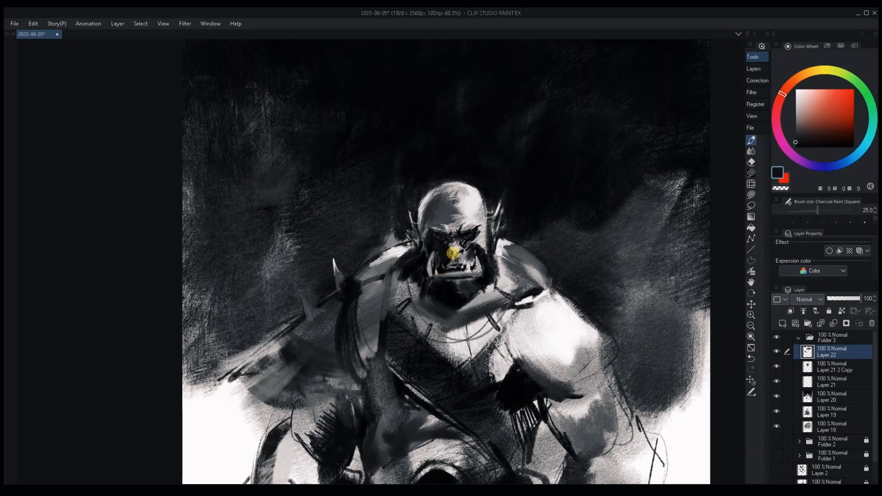
{"action": "left_click", "coordinate": [452, 253], "text": "alt"}
Soften the beard and chin with dark-grey charcoal at brush size 60 and retouch the background in near-black.
{"action": "key", "text": "bracketright"}
{"action": "key", "text": "bracketright"}
{"action": "key", "text": "bracketright"}
{"action": "key", "text": "bracketright"}
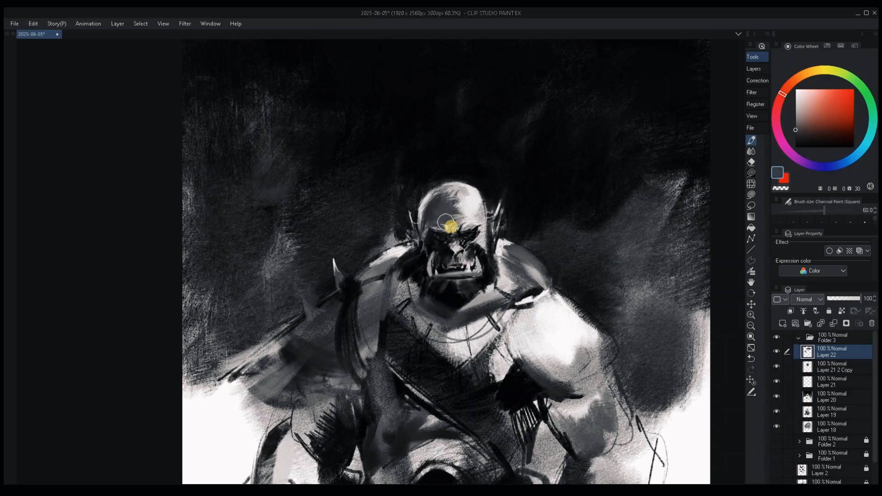
{"action": "left_click", "coordinate": [442, 289], "text": "alt"}
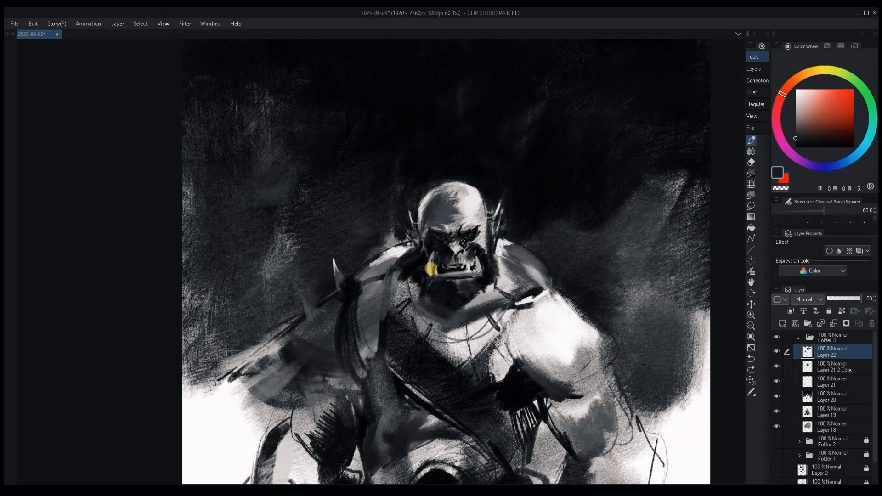
{"action": "left_click", "coordinate": [448, 283], "text": "alt"}
{"action": "left_click", "coordinate": [517, 207], "text": "alt"}
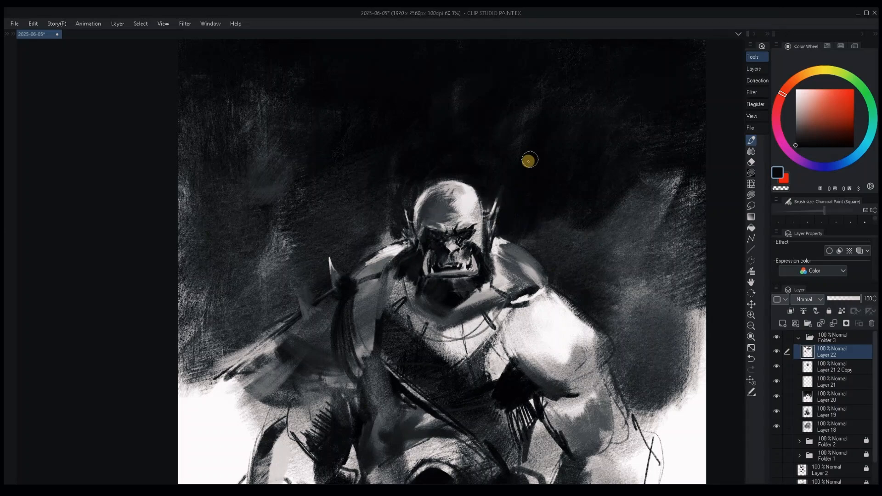
Redefine the left ear with near-black charcoal at brush size 10 and mid-grey at size 25.
{"action": "key", "text": "bracketleft"}
{"action": "key", "text": "bracketleft"}
{"action": "key", "text": "bracketleft"}
{"action": "key", "text": "bracketleft"}
{"action": "key", "text": "bracketleft"}
{"action": "key", "text": "bracketleft"}
{"action": "key", "text": "bracketleft"}
{"action": "key", "text": "bracketleft"}
{"action": "key", "text": "bracketleft"}
{"action": "left_click", "coordinate": [411, 219], "text": "alt"}
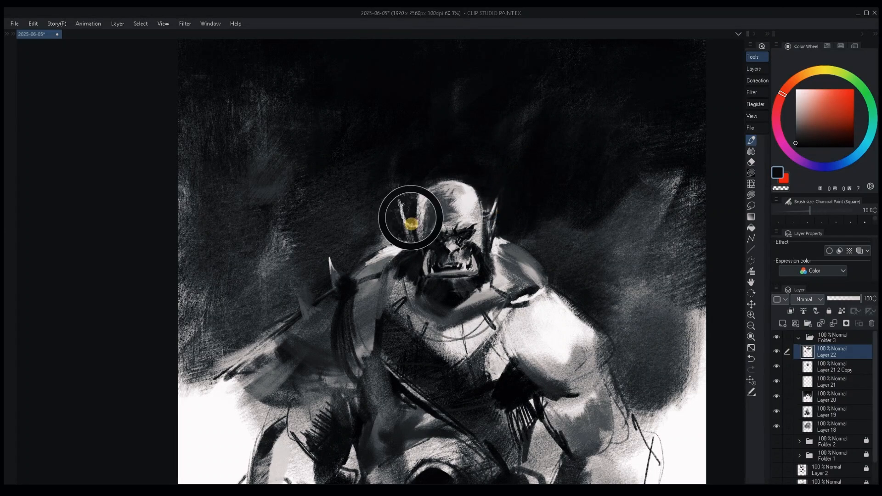
{"action": "key", "text": "bracketright"}
{"action": "key", "text": "bracketright"}
{"action": "key", "text": "bracketright"}
{"action": "left_click", "coordinate": [407, 213], "text": "alt"}
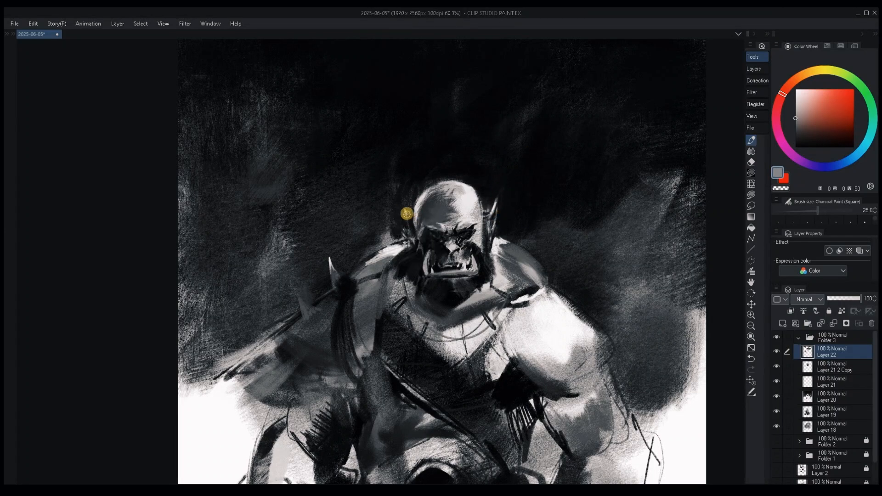
Darken the inside of the right ear with near-black charcoal at brush size 15.
{"action": "key", "text": "bracketleft"}
{"action": "key", "text": "bracketleft"}
{"action": "left_click", "coordinate": [497, 204], "text": "alt"}
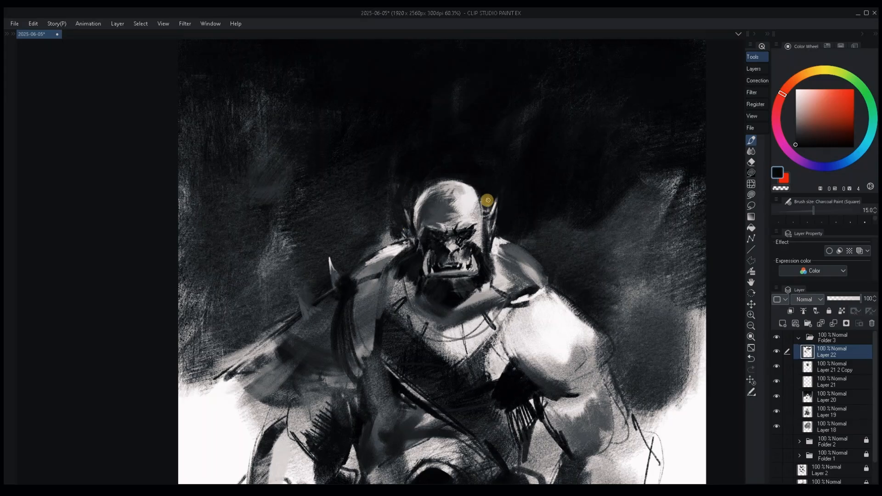
{"action": "scroll", "coordinate": [597, 337], "scroll_direction": "down", "scroll_amount": 3}
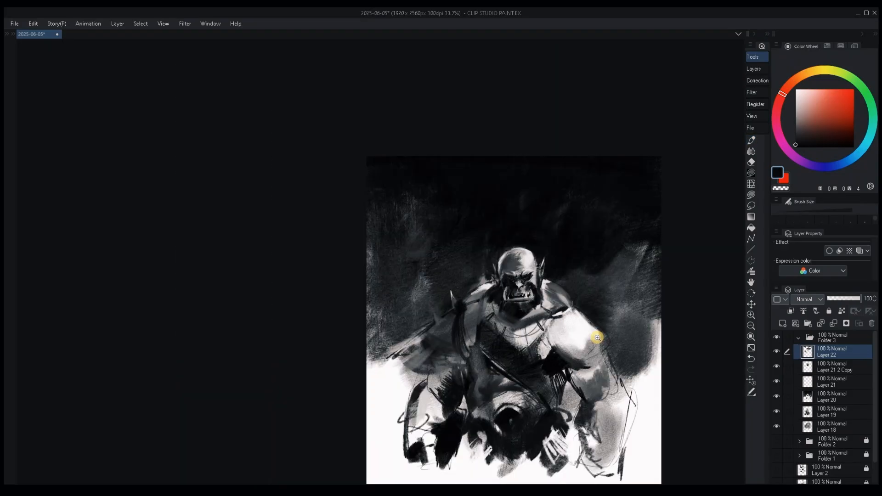
{"action": "scroll", "coordinate": [597, 338], "scroll_direction": "up", "scroll_amount": 2}
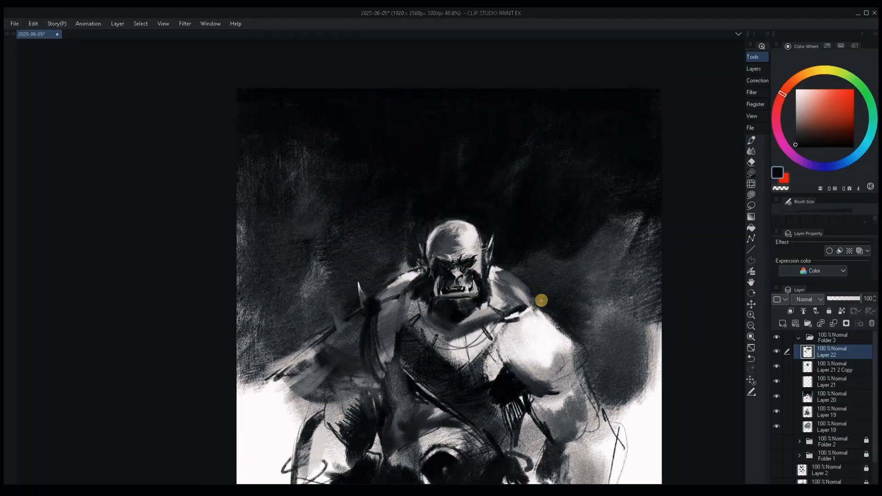
{"action": "scroll", "coordinate": [467, 294], "scroll_direction": "up", "scroll_amount": 2}
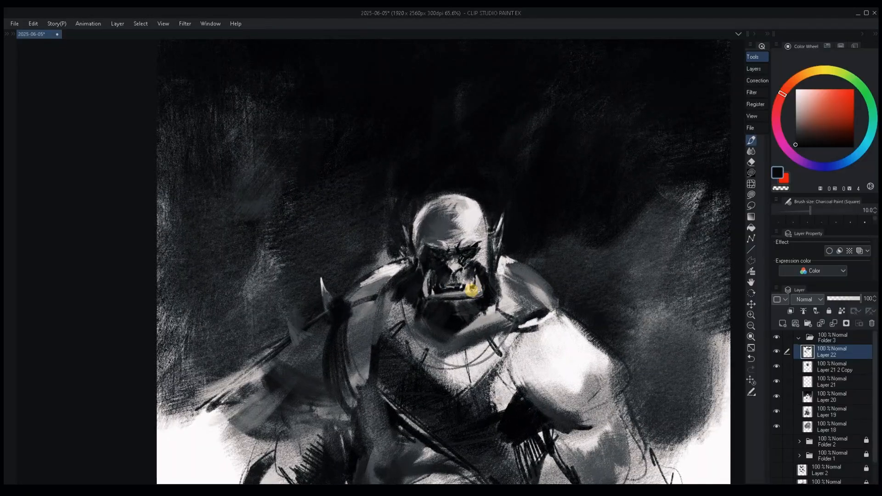
Rework the lower lip and left mouth corner with dark-grey charcoal at size 20 and mid-grey at size 5.
{"action": "left_click", "coordinate": [451, 287], "text": "alt"}
{"action": "left_click", "coordinate": [449, 293], "text": "alt"}
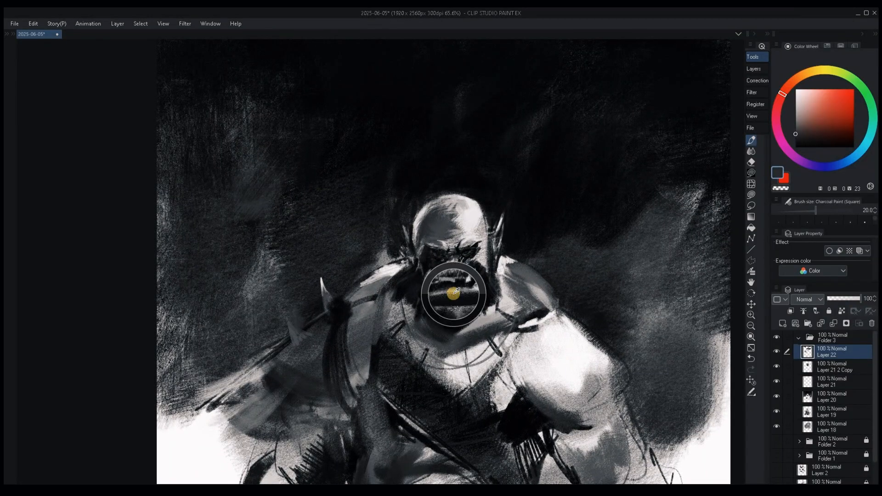
{"action": "left_click", "coordinate": [432, 295], "text": "alt"}
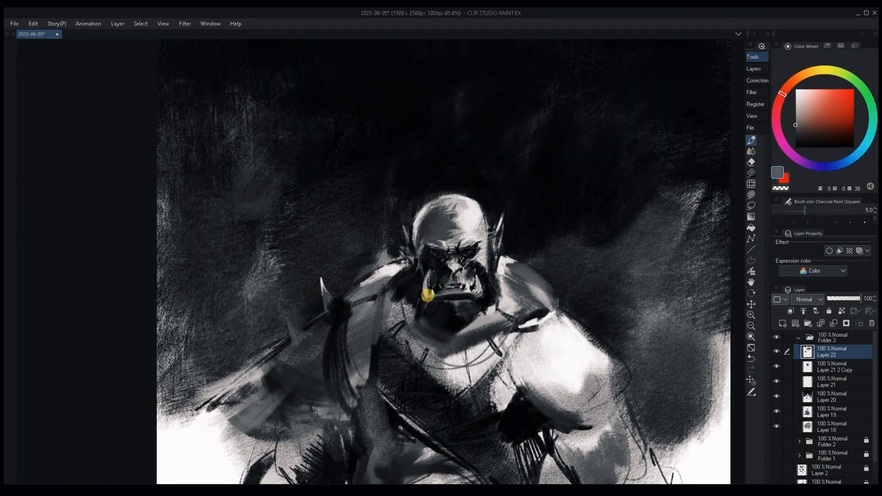
{"action": "left_click", "coordinate": [424, 299], "text": "alt"}
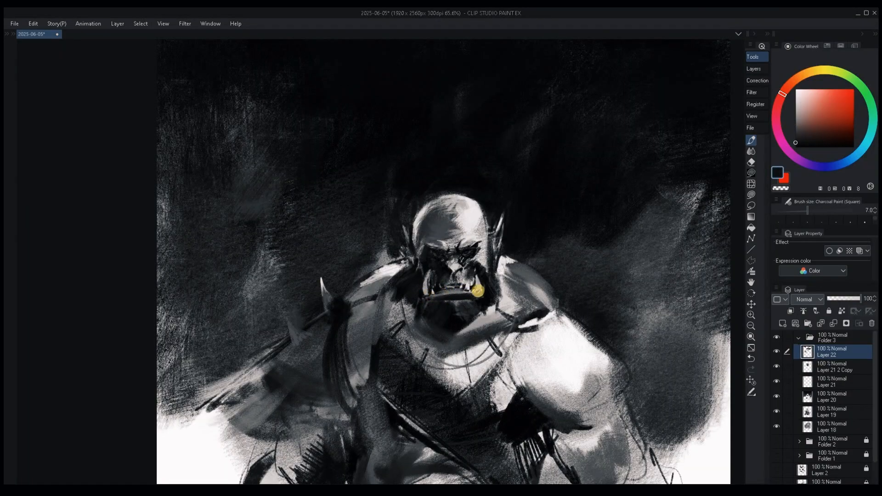
Add light-grey charcoal highlights to the upper lip and teeth, reducing the brush from size 7 to 3.
{"action": "left_click", "coordinate": [454, 283], "text": "alt"}
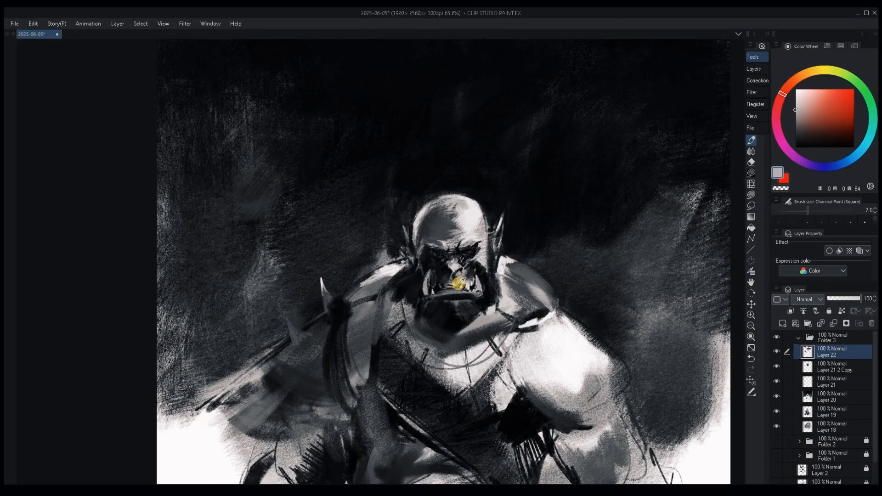
{"action": "left_click", "coordinate": [448, 296], "text": "alt"}
{"action": "key", "text": "bracketleft"}
{"action": "left_click", "coordinate": [452, 287], "text": "alt"}
{"action": "key", "text": "bracketleft"}
{"action": "left_click", "coordinate": [453, 287], "text": "alt"}
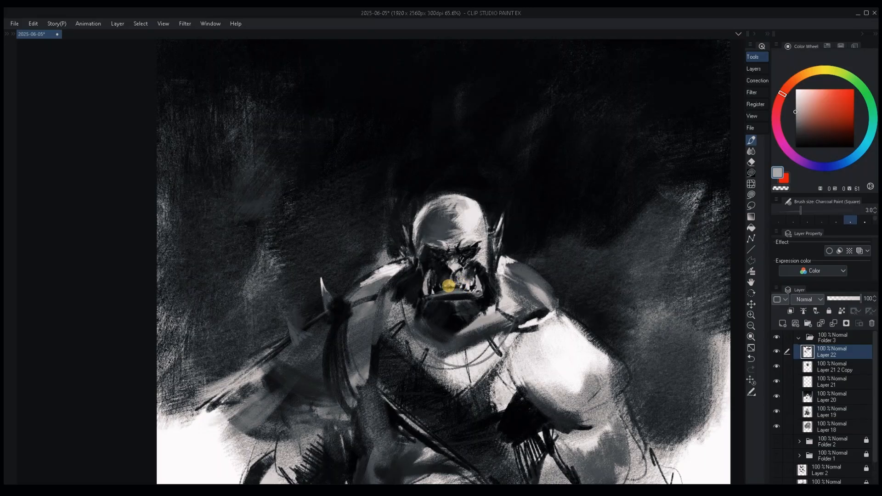
{"action": "left_click", "coordinate": [458, 290], "text": "alt"}
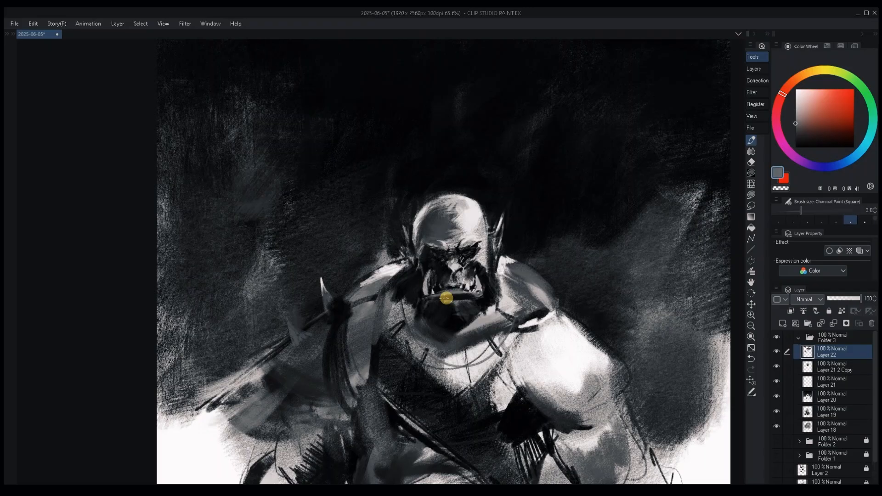
Darken the area under the lower lip and the chin beard with near-black and dark-grey charcoal at brush size 7.
{"action": "key", "text": "bracketright"}
{"action": "left_click", "coordinate": [459, 302], "text": "alt"}
{"action": "key", "text": "bracketright"}
{"action": "key", "text": "bracketright"}
{"action": "key", "text": "bracketright"}
{"action": "left_click", "coordinate": [457, 301], "text": "alt"}
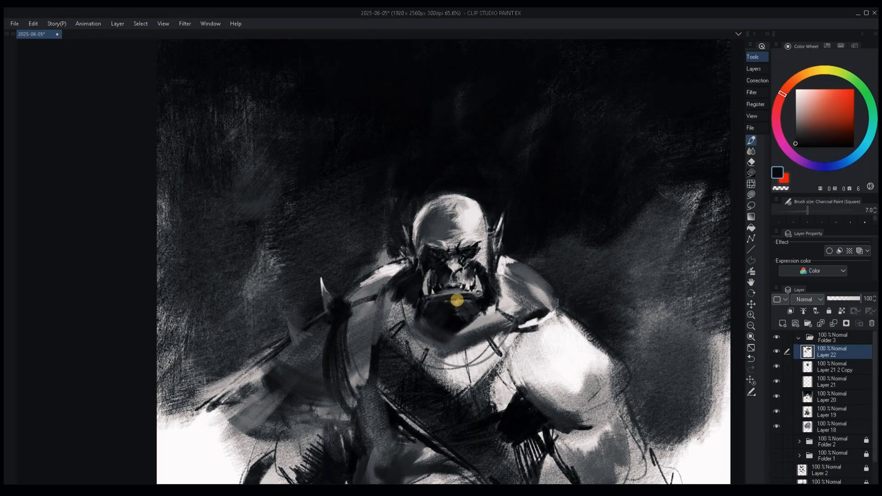
{"action": "key", "text": "bracketright"}
{"action": "key", "text": "bracketright"}
{"action": "key", "text": "bracketright"}
{"action": "key", "text": "bracketright"}
{"action": "key", "text": "bracketright"}
{"action": "key", "text": "bracketright"}
{"action": "key", "text": "bracketright"}
{"action": "key", "text": "bracketleft"}
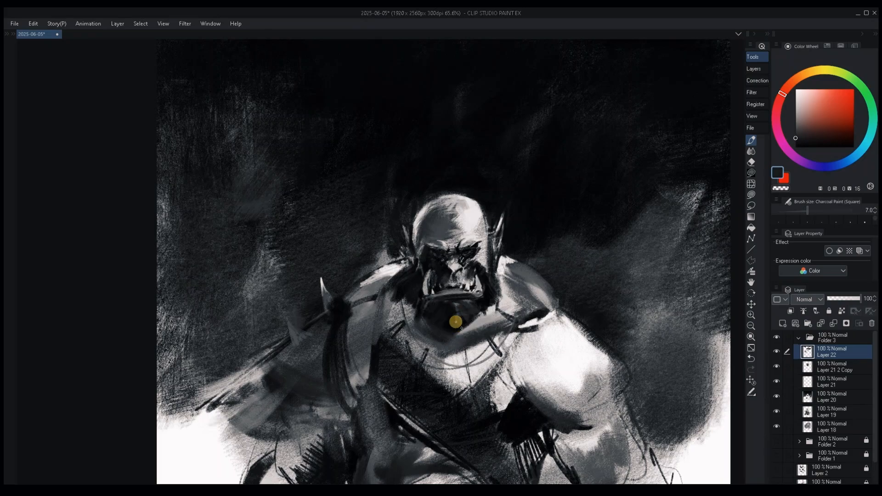
{"action": "left_click", "coordinate": [453, 306], "text": "alt"}
Sharpen the mouth corners and lower lip contour with near-black charcoal strokes at brush sizes 7 and 4.
{"action": "key", "text": "bracketleft"}
{"action": "left_click", "coordinate": [492, 293], "text": "alt"}
{"action": "left_click", "coordinate": [467, 293], "text": "alt"}
{"action": "key", "text": "bracketleft"}
{"action": "key", "text": "bracketleft"}
{"action": "key", "text": "bracketleft"}
{"action": "key", "text": "bracketleft"}
{"action": "key", "text": "bracketleft"}
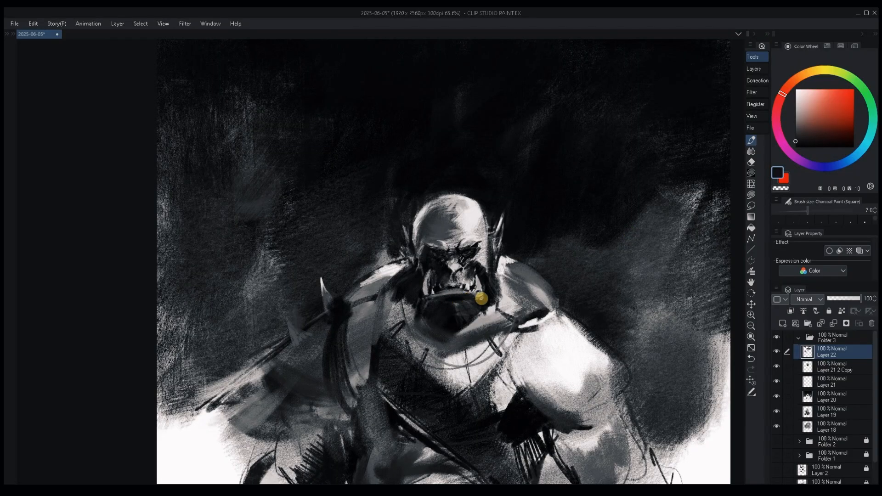
{"action": "left_click", "coordinate": [437, 299], "text": "alt"}
{"action": "left_click", "coordinate": [435, 301], "text": "alt"}
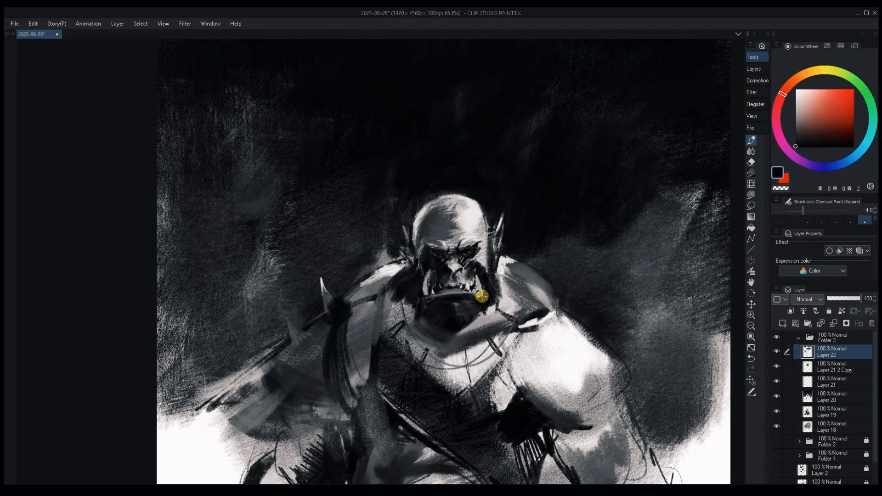
Rework the left mouth corner and the cheek beside the nose with near-black charcoal at brush size 7.
{"action": "mouse_move", "coordinate": [430, 301]}
{"action": "left_mouse_down"}
{"action": "mouse_move", "coordinate": [429, 290]}
{"action": "mouse_move", "coordinate": [478, 299]}
{"action": "left_mouse_up"}
{"action": "key", "text": "ctrl+z"}
{"action": "key", "text": "bracketright"}
{"action": "key", "text": "bracketright"}
{"action": "key", "text": "bracketright"}
{"action": "key", "text": "bracketright"}
{"action": "key", "text": "bracketright"}
{"action": "key", "text": "bracketright"}
{"action": "key", "text": "bracketright"}
{"action": "left_click", "coordinate": [425, 301], "text": "alt"}
{"action": "left_click", "coordinate": [438, 272], "text": "alt"}
{"action": "key", "text": "bracketleft"}
{"action": "key", "text": "bracketleft"}
{"action": "key", "text": "bracketleft"}
{"action": "key", "text": "bracketleft"}
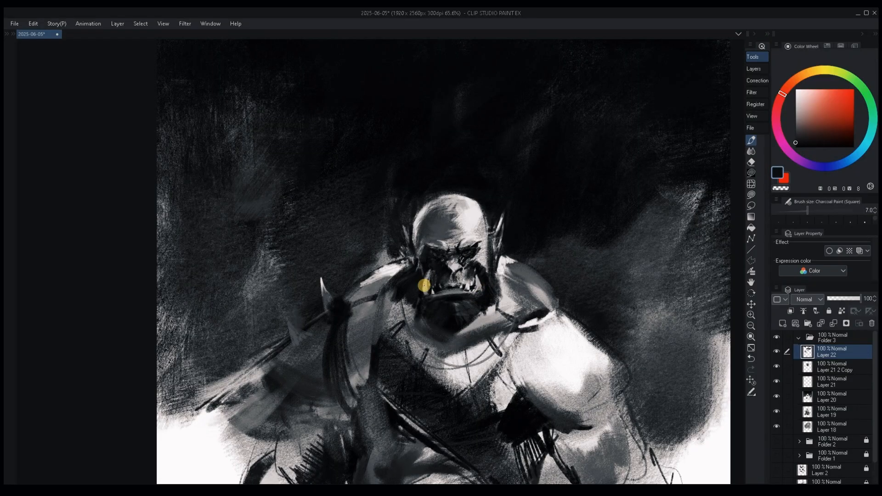
Touch up the left and right tusks with charcoal, using light grey at brush size 6 on the right one.
{"action": "left_click", "coordinate": [427, 285], "text": "alt"}
{"action": "key", "text": "bracketright"}
{"action": "key", "text": "bracketright"}
{"action": "key", "text": "bracketright"}
{"action": "key", "text": "bracketright"}
{"action": "key", "text": "bracketleft"}
{"action": "key", "text": "bracketleft"}
{"action": "key", "text": "bracketleft"}
{"action": "left_click", "coordinate": [473, 281], "text": "alt"}
{"action": "key", "text": "bracketleft"}
{"action": "key", "text": "bracketleft"}
{"action": "key", "text": "bracketleft"}
{"action": "key", "text": "bracketleft"}
{"action": "key", "text": "bracketleft"}
{"action": "key", "text": "bracketleft"}
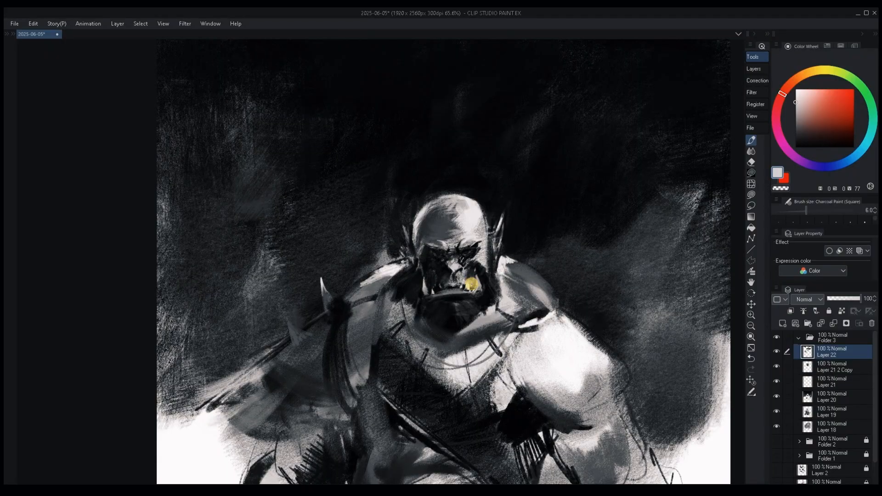
Refine the teeth and upper lip between the tusks with dark-grey charcoal at brush size 4.
{"action": "left_click", "coordinate": [466, 284], "text": "alt"}
{"action": "key", "text": "bracketright"}
{"action": "key", "text": "bracketright"}
{"action": "left_click", "coordinate": [464, 284], "text": "alt"}
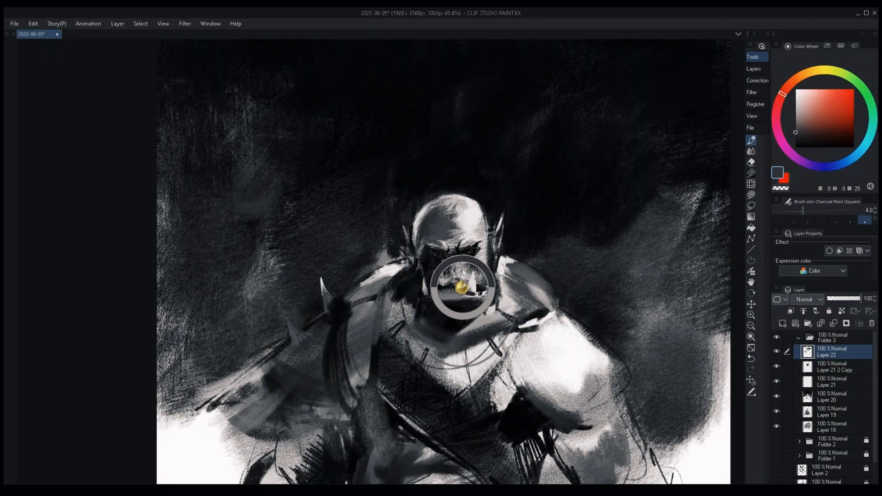
{"action": "left_click", "coordinate": [454, 288], "text": "alt"}
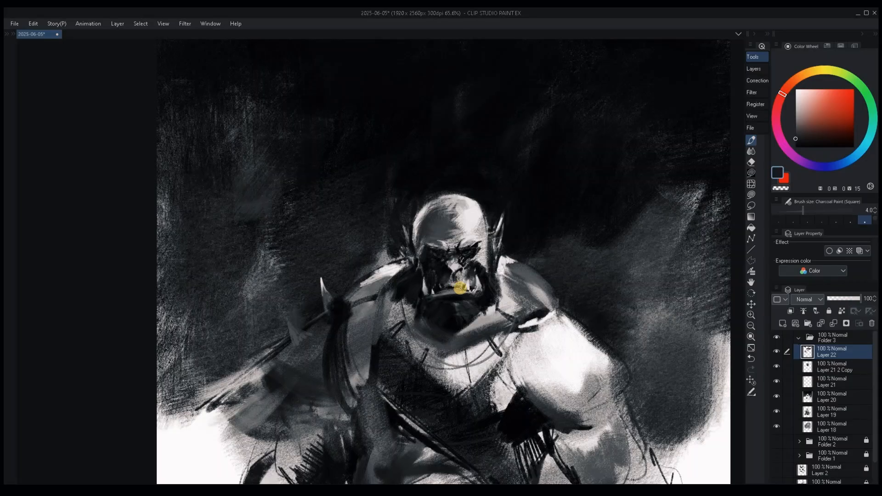
{"action": "left_click_drag", "start_coordinate": [461, 289], "coordinate": [467, 296]}
Darken the nose and the area under the brow with near-black charcoal at brush size 12.
{"action": "left_click", "coordinate": [446, 268], "text": "alt"}
{"action": "left_click", "coordinate": [446, 267], "text": "alt"}
{"action": "key", "text": "bracketright"}
{"action": "key", "text": "bracketright"}
{"action": "key", "text": "bracketright"}
{"action": "key", "text": "bracketright"}
{"action": "key", "text": "bracketright"}
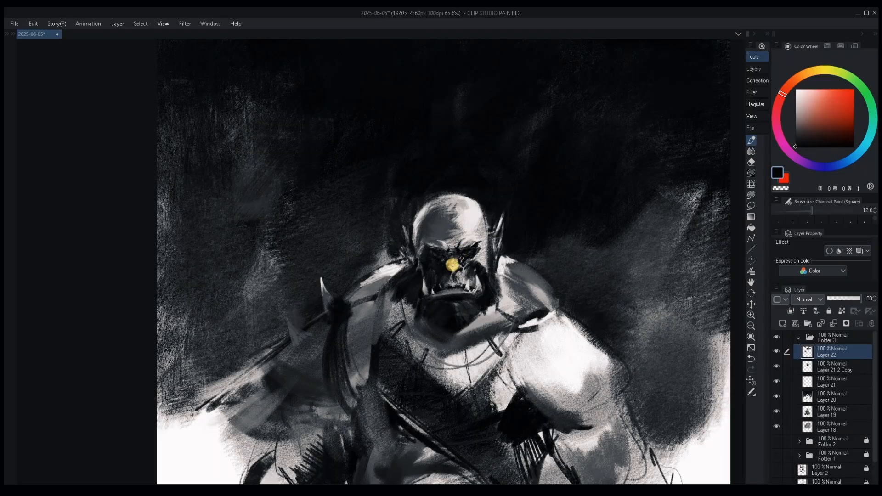
{"action": "left_click", "coordinate": [445, 260], "text": "alt"}
Shade the outer edge of the bald head with dark-grey charcoal at brush size 15.
{"action": "left_click", "coordinate": [418, 237], "text": "alt"}
{"action": "key", "text": "bracketleft"}
{"action": "key", "text": "bracketleft"}
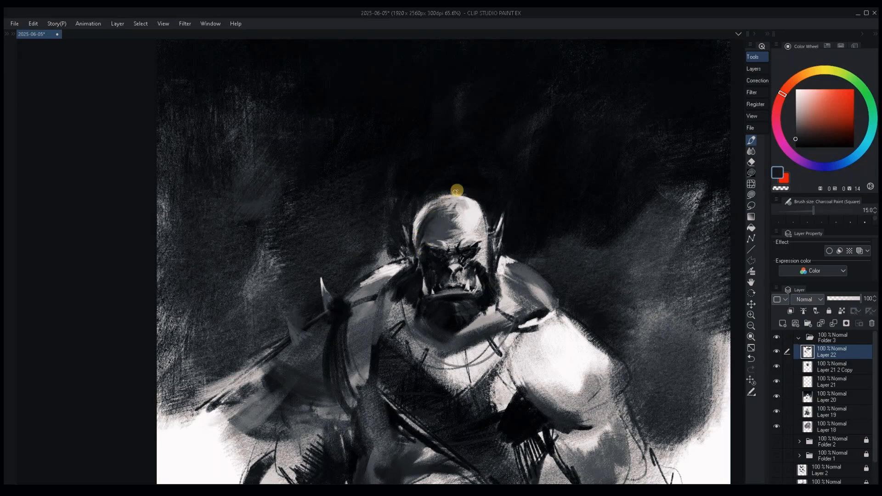